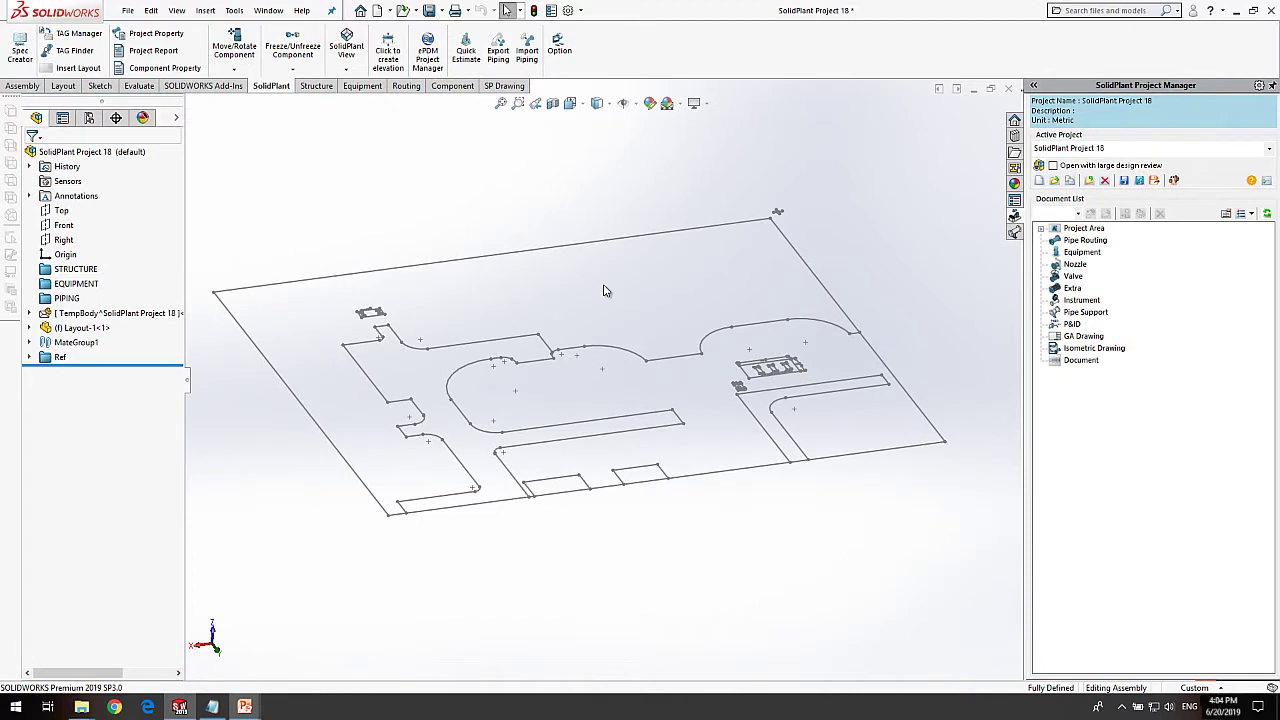
Open the TAG Manager and enlarge its window to show more columns.
left_click(1228, 214)
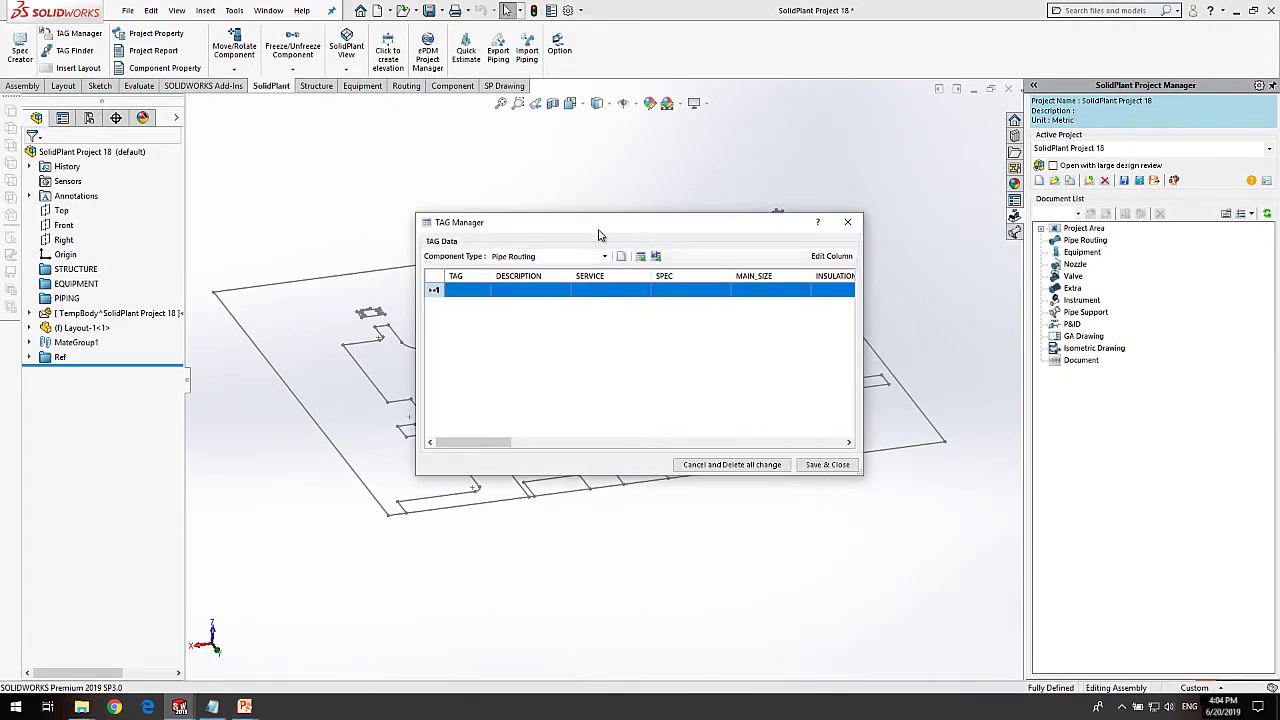
left_click_drag(594, 222, 414, 132)
left_click_drag(688, 382, 1004, 520)
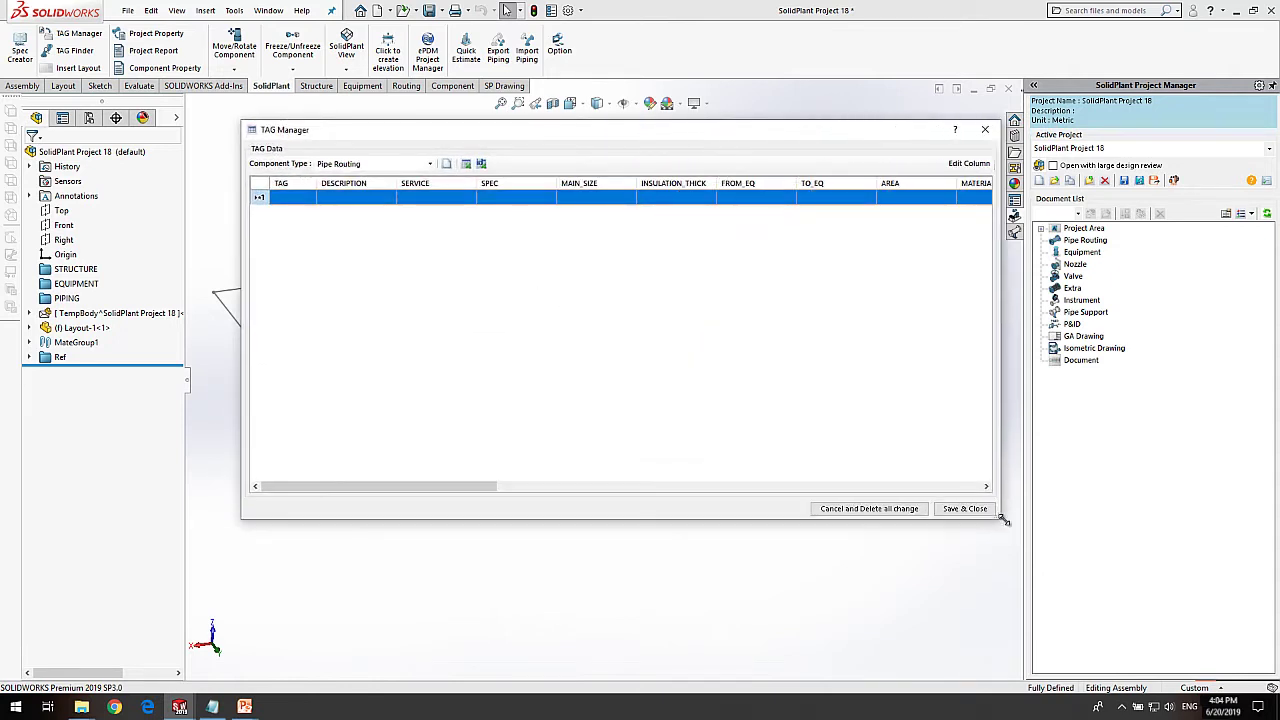
From the Import TAG file picker, open the P&ID Lists workbook in Excel.
left_click(464, 163)
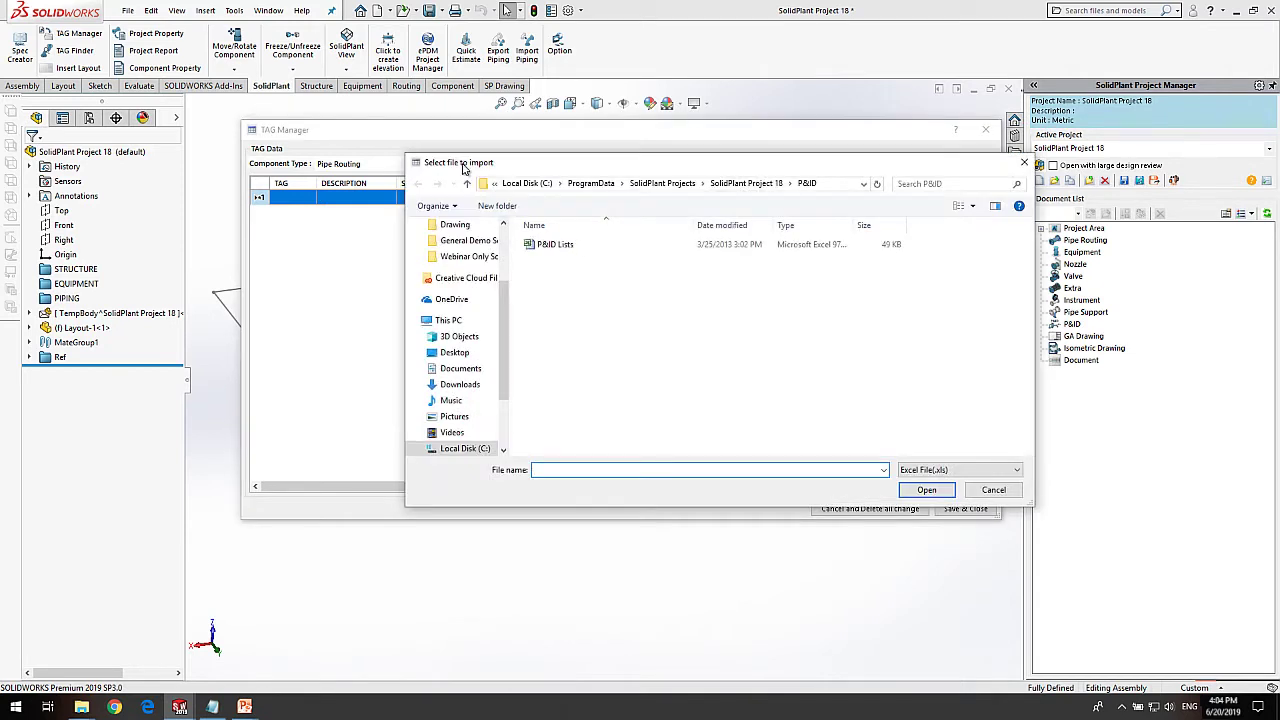
left_click(554, 246)
right_click(554, 250)
left_click(590, 277)
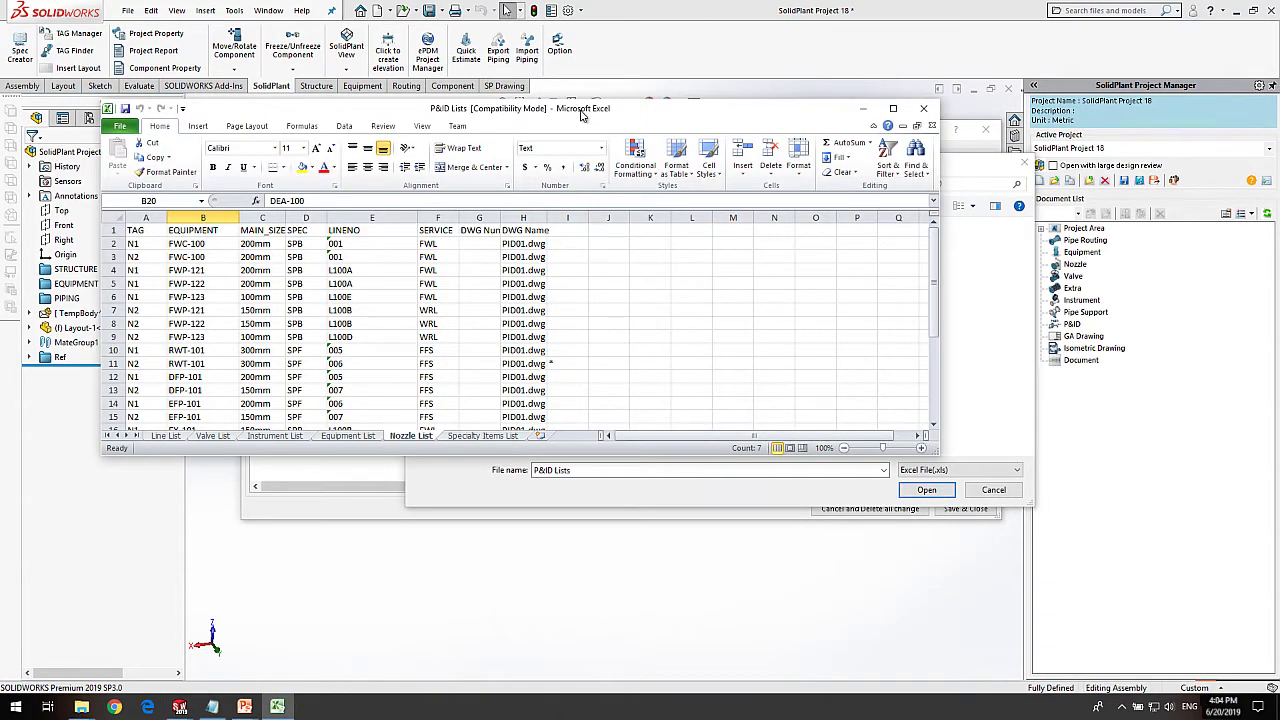
Maximize Excel, view the Line, Valve, Equipment, Nozzle, Instrument and Specialty Items List sheets, then close it.
double_click(583, 110)
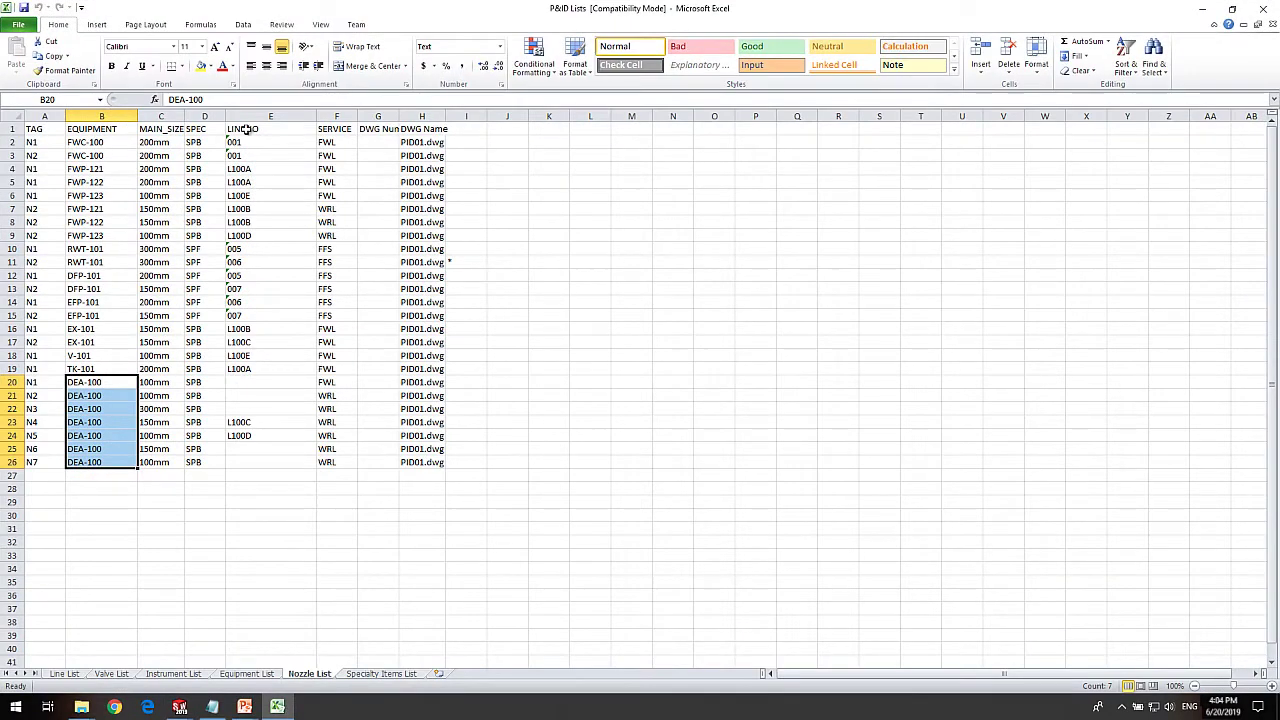
left_click(64, 673)
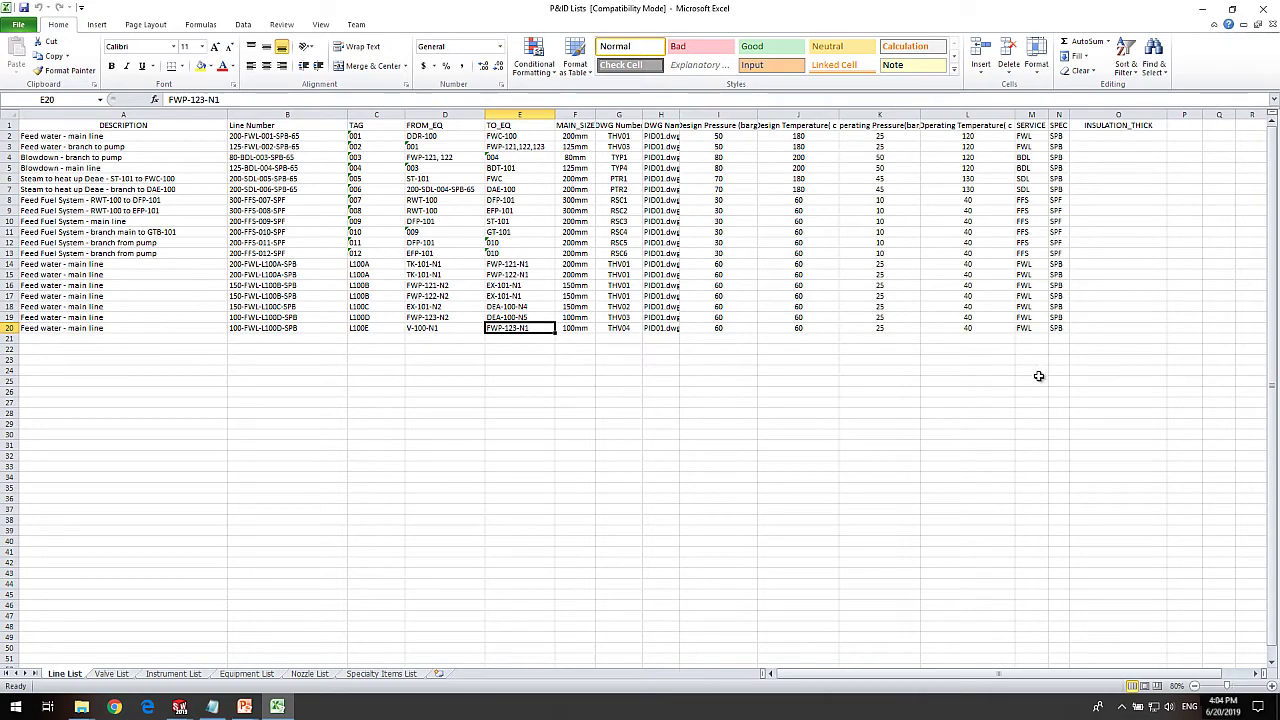
left_click(111, 674)
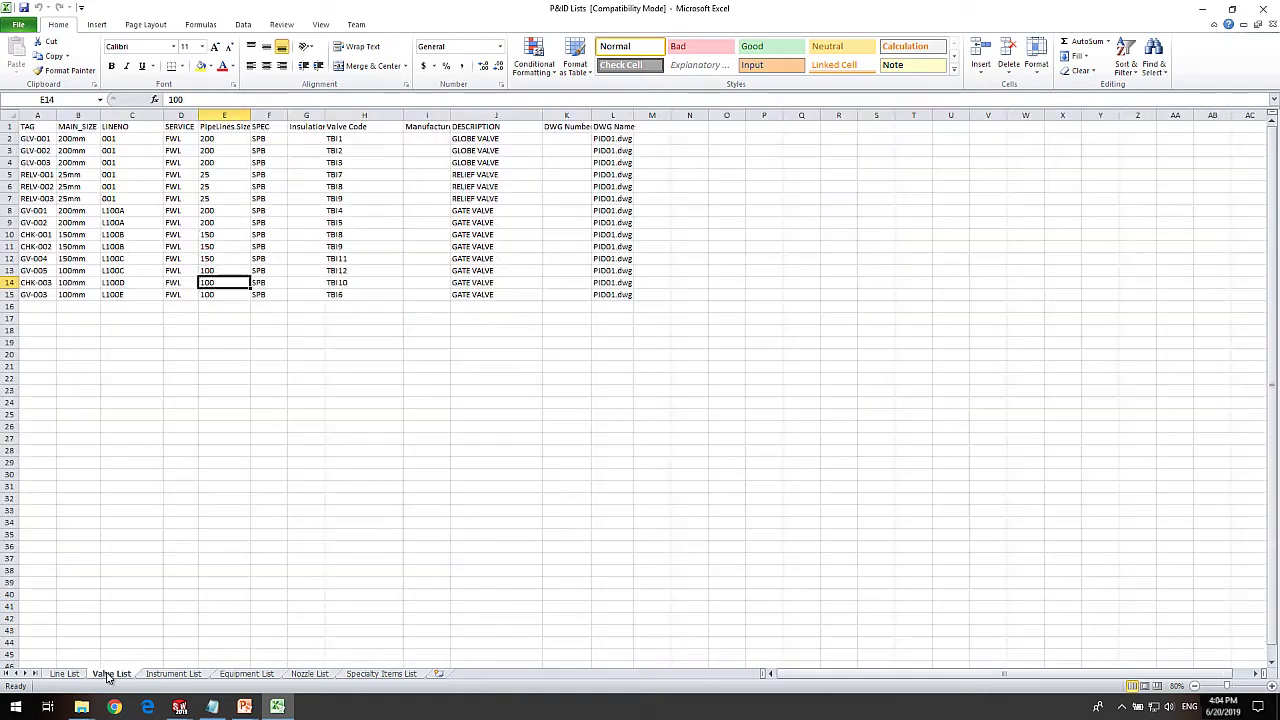
left_click(264, 677)
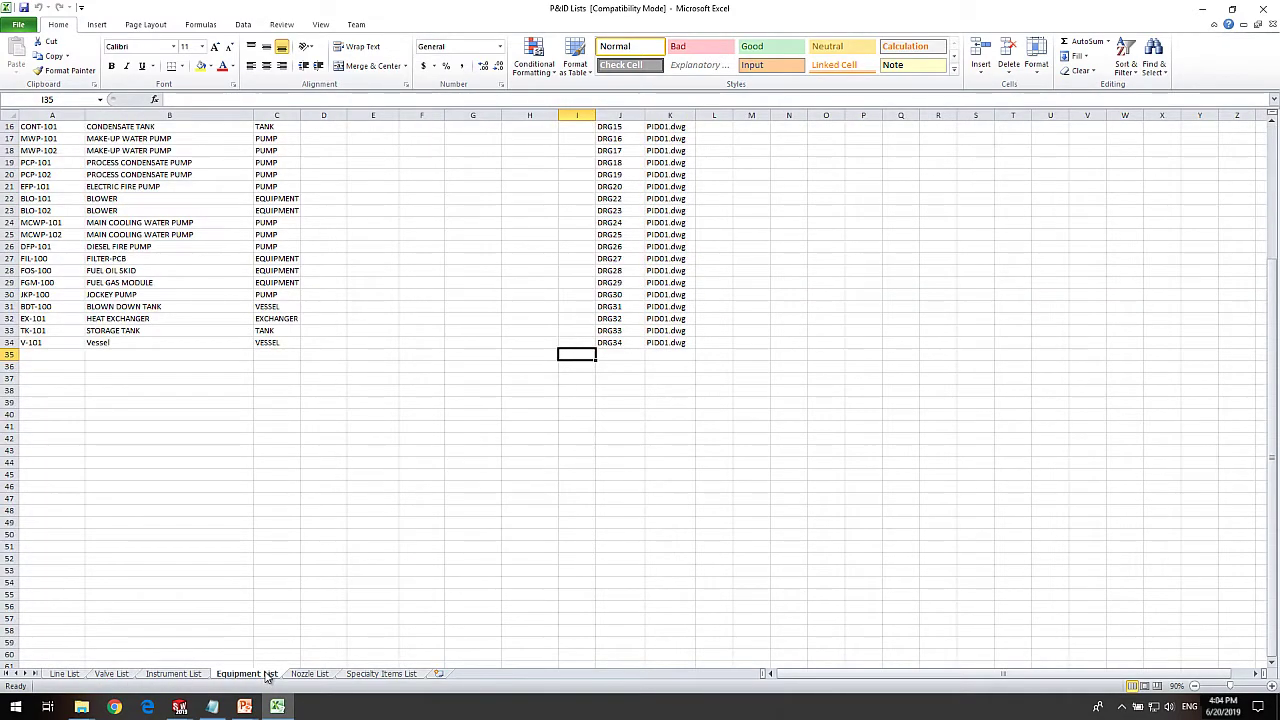
left_click(311, 675)
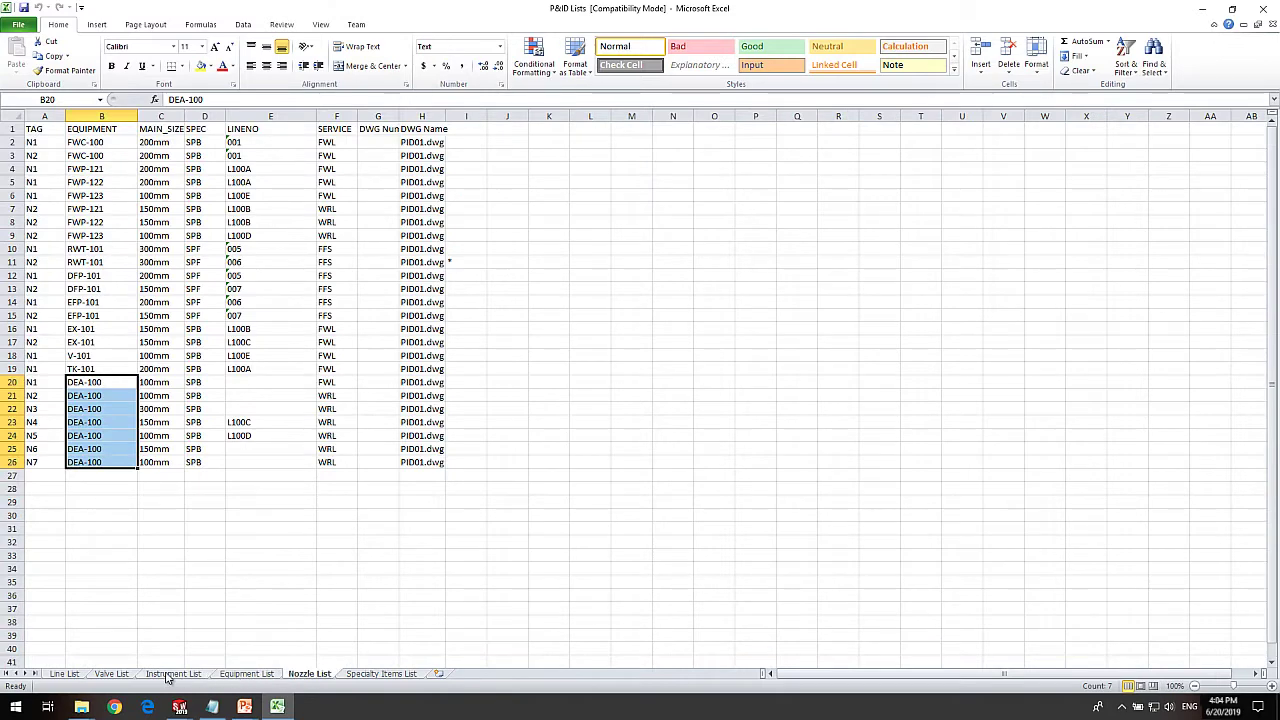
left_click(172, 676)
left_click(386, 676)
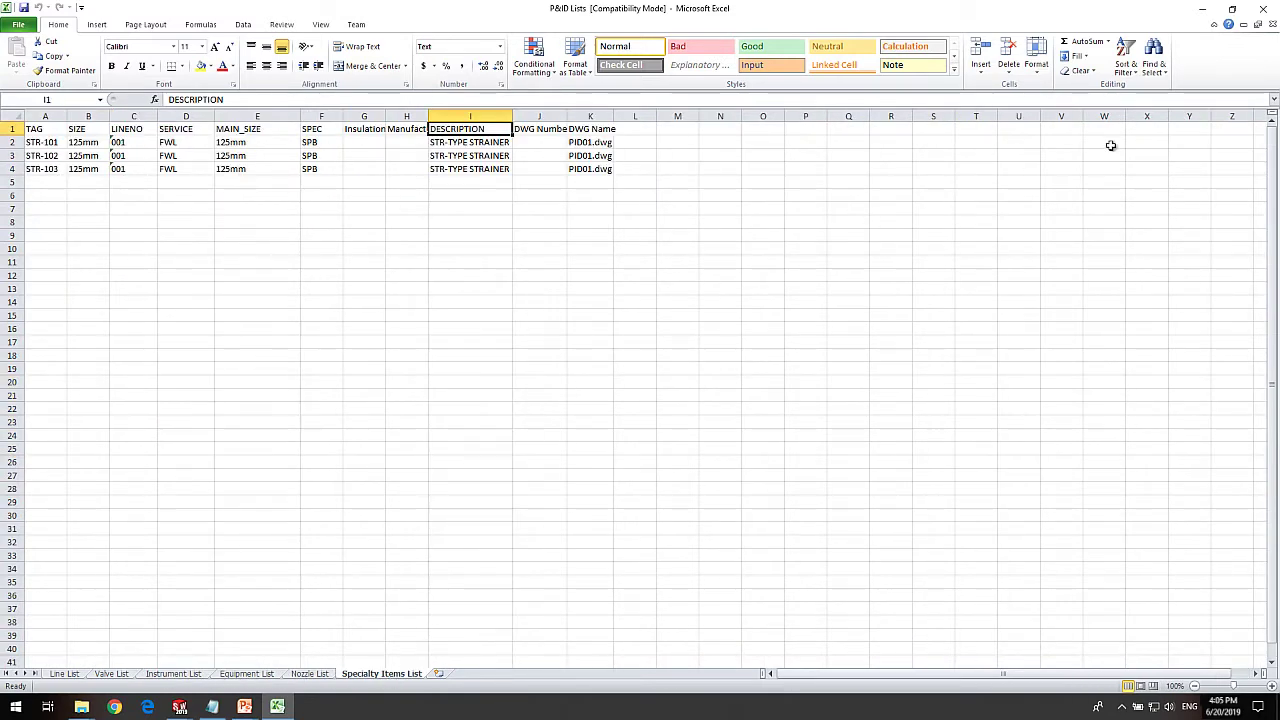
left_click(1263, 8)
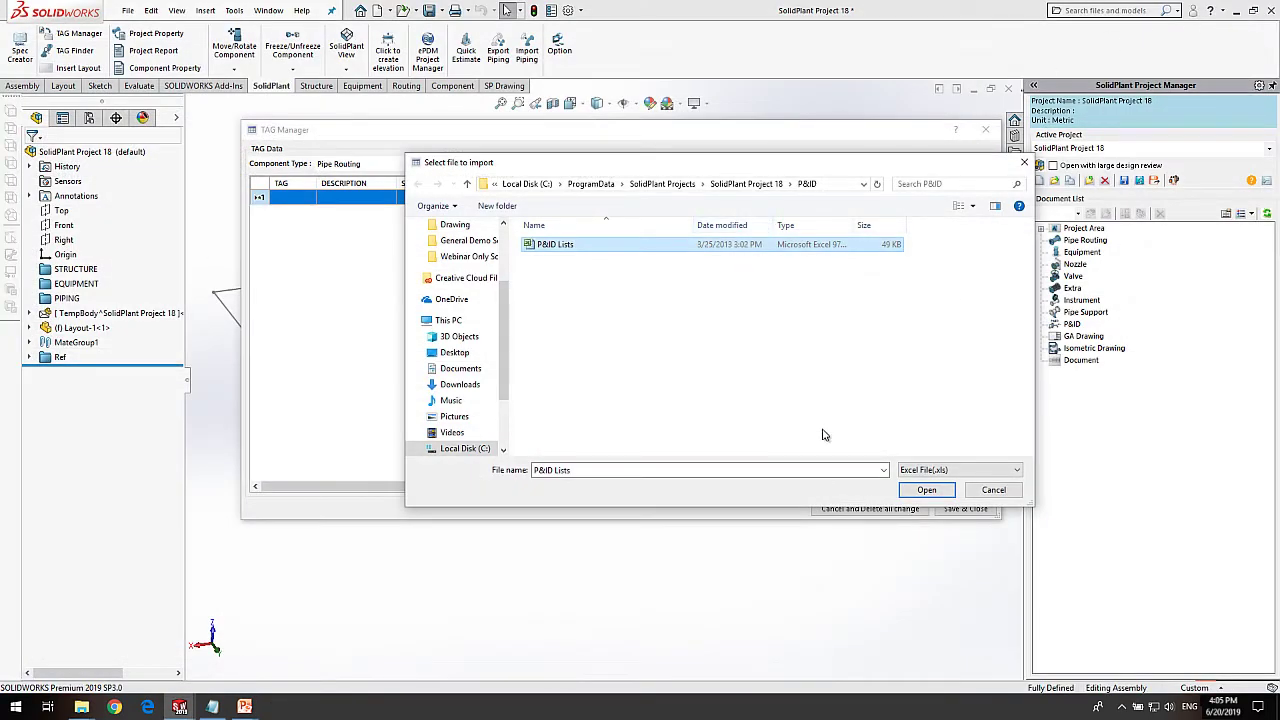
Import P&ID Lists as Pipe Routing tags from the Line List worksheet.
left_click(932, 490)
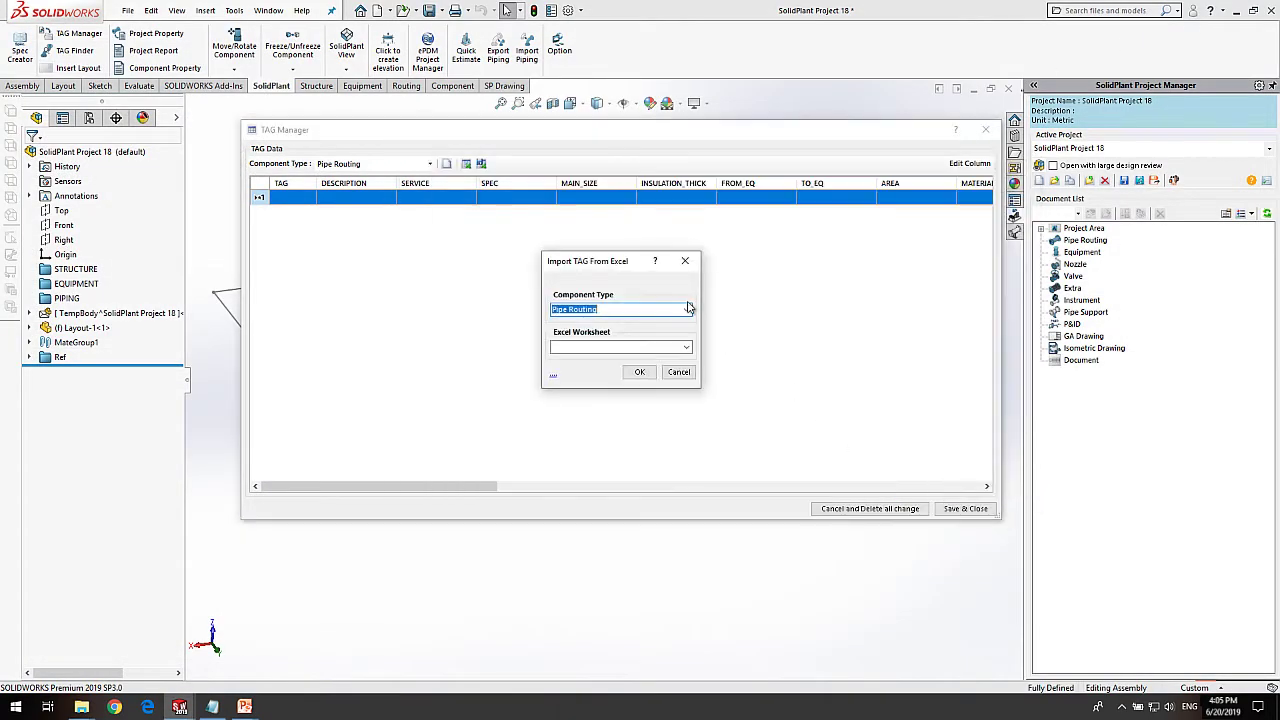
left_click_drag(621, 261, 579, 248)
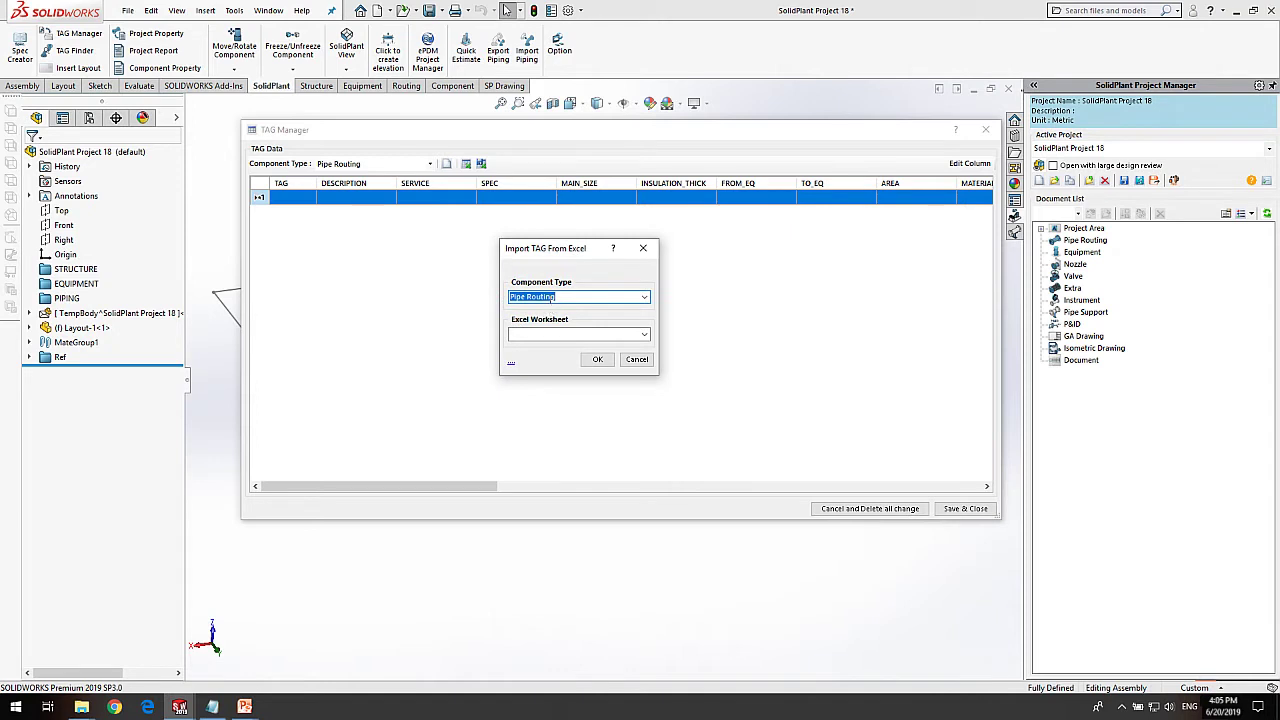
left_click(644, 297)
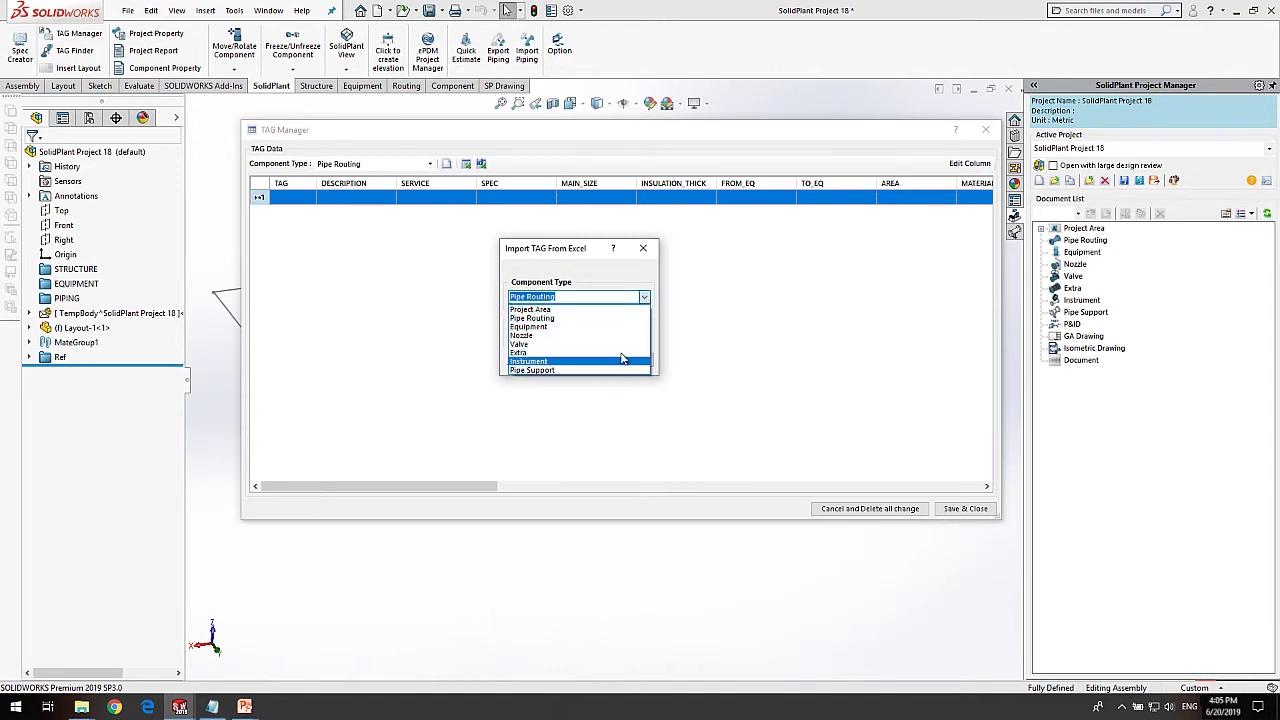
left_click(622, 320)
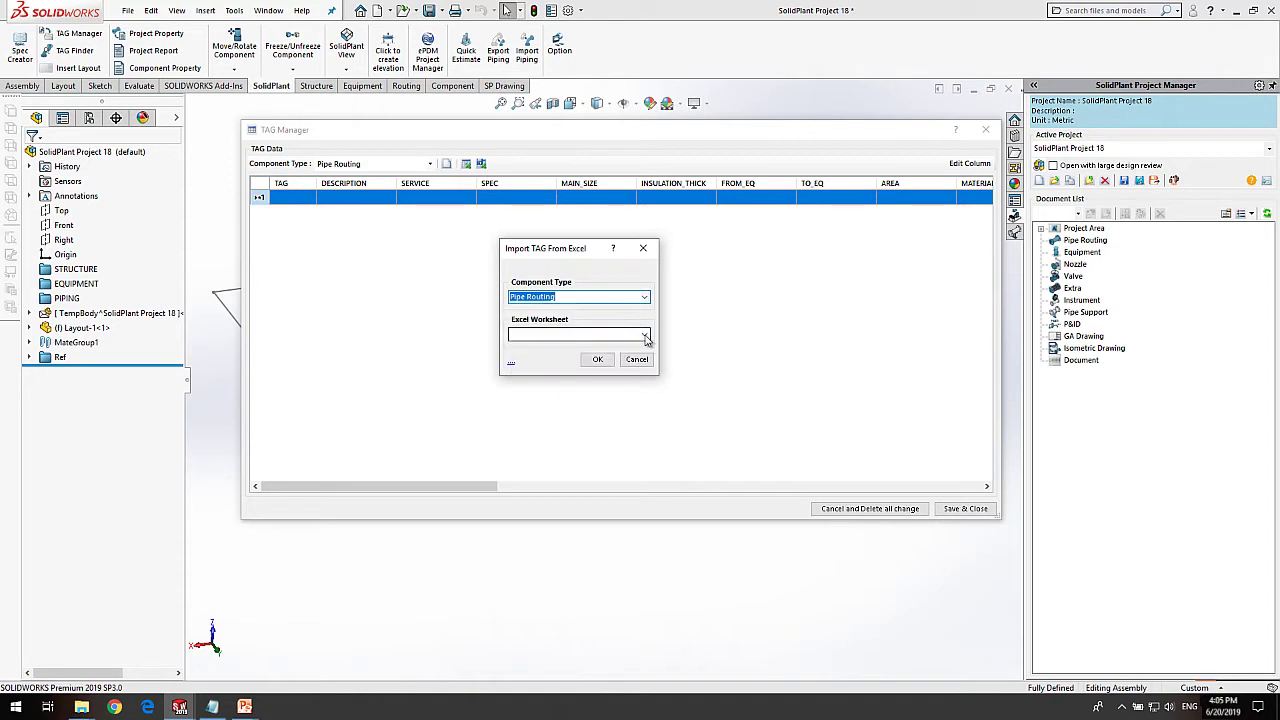
left_click(645, 335)
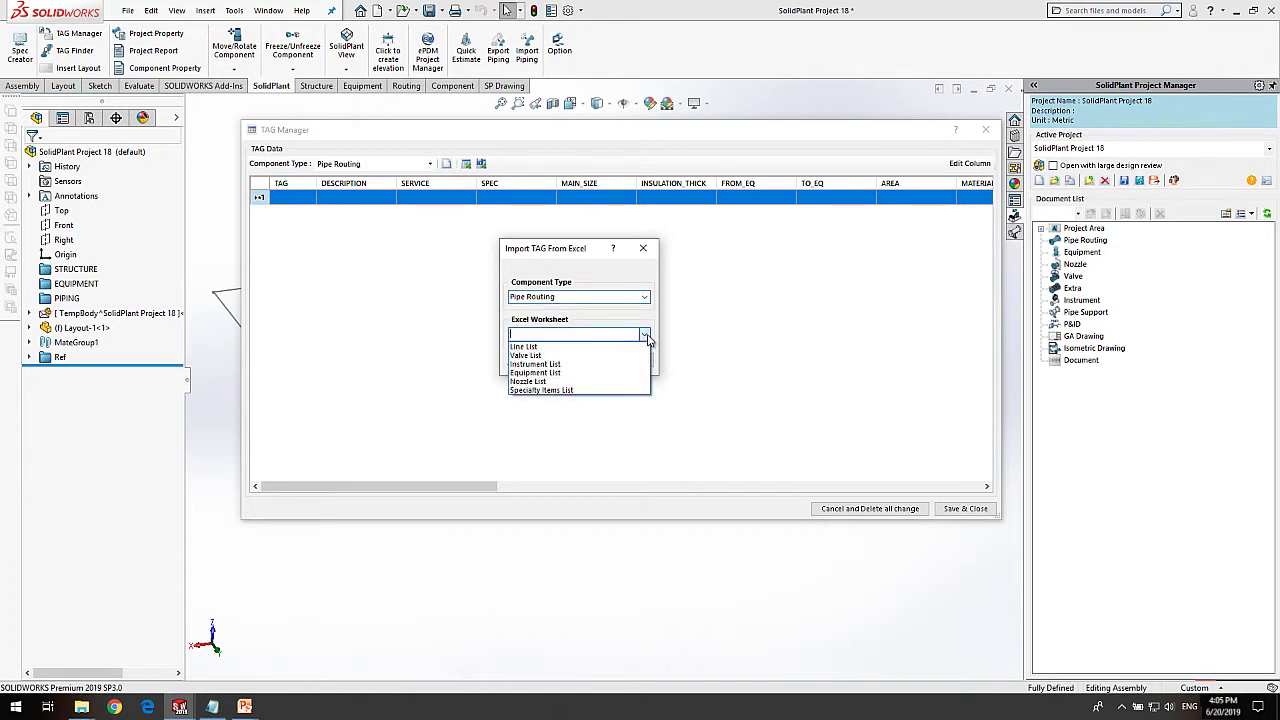
left_click(580, 348)
left_click(597, 359)
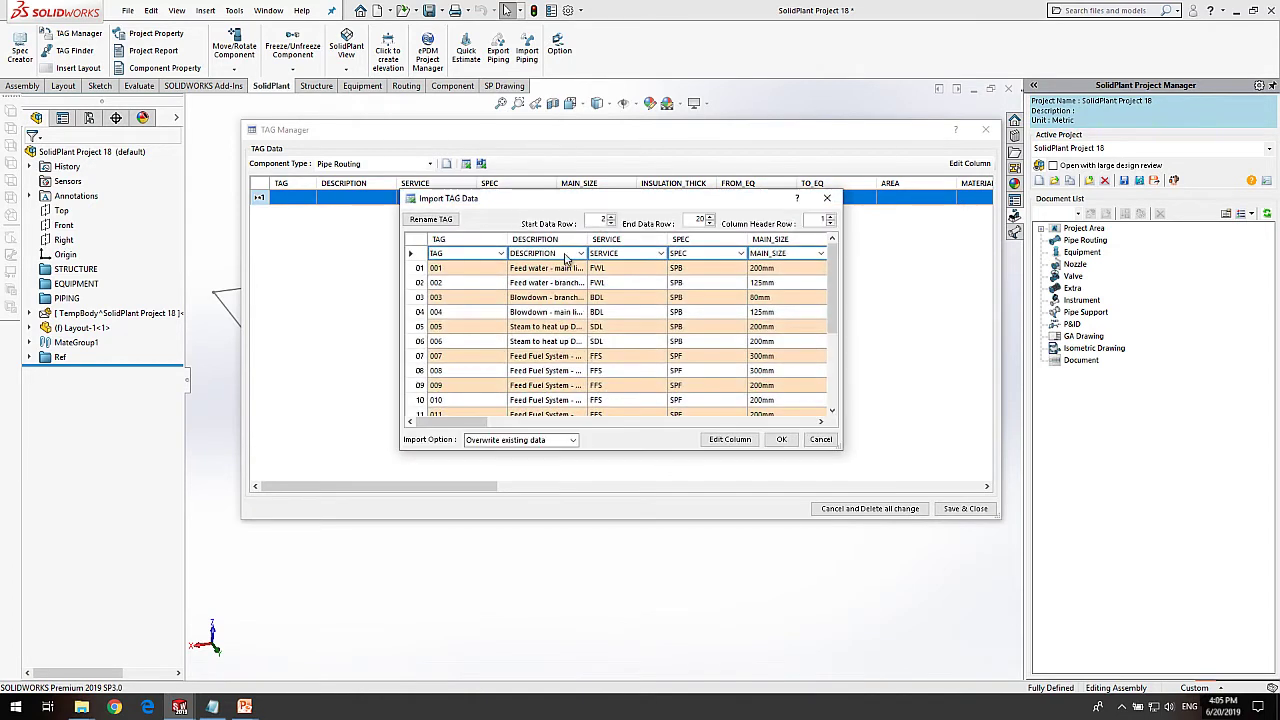
Enlarge the Import TAG Data preview to reveal the SCHEDULE and RATING columns.
left_click_drag(557, 205, 343, 101)
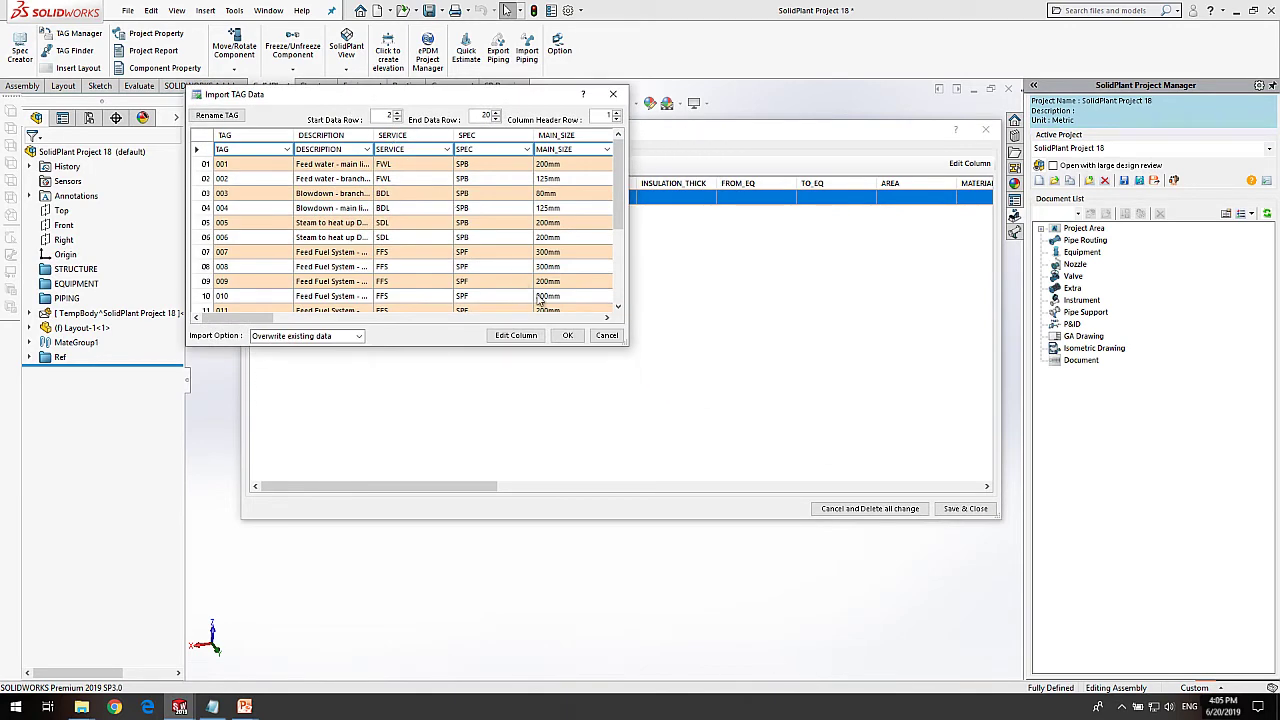
left_click_drag(625, 345, 1009, 521)
left_click_drag(1116, 573, 1148, 566)
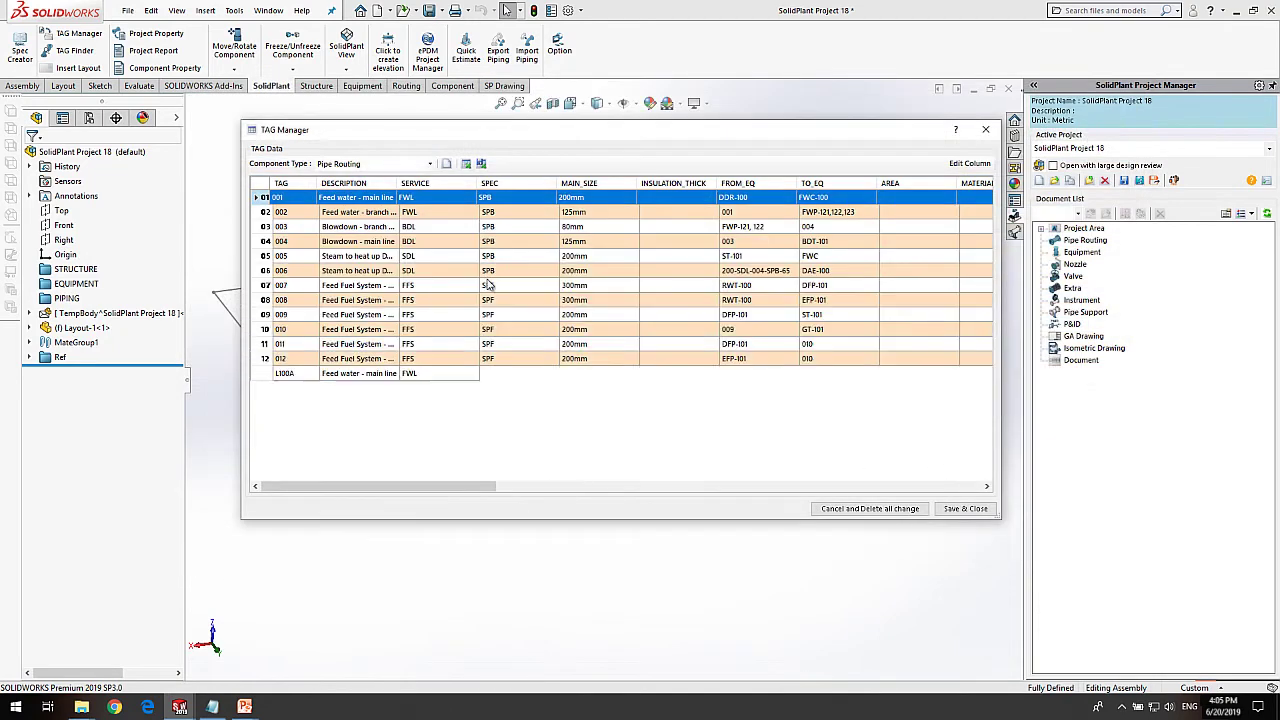
Import the Equipment List worksheet as Equipment tags and accept the import.
left_click(466, 164)
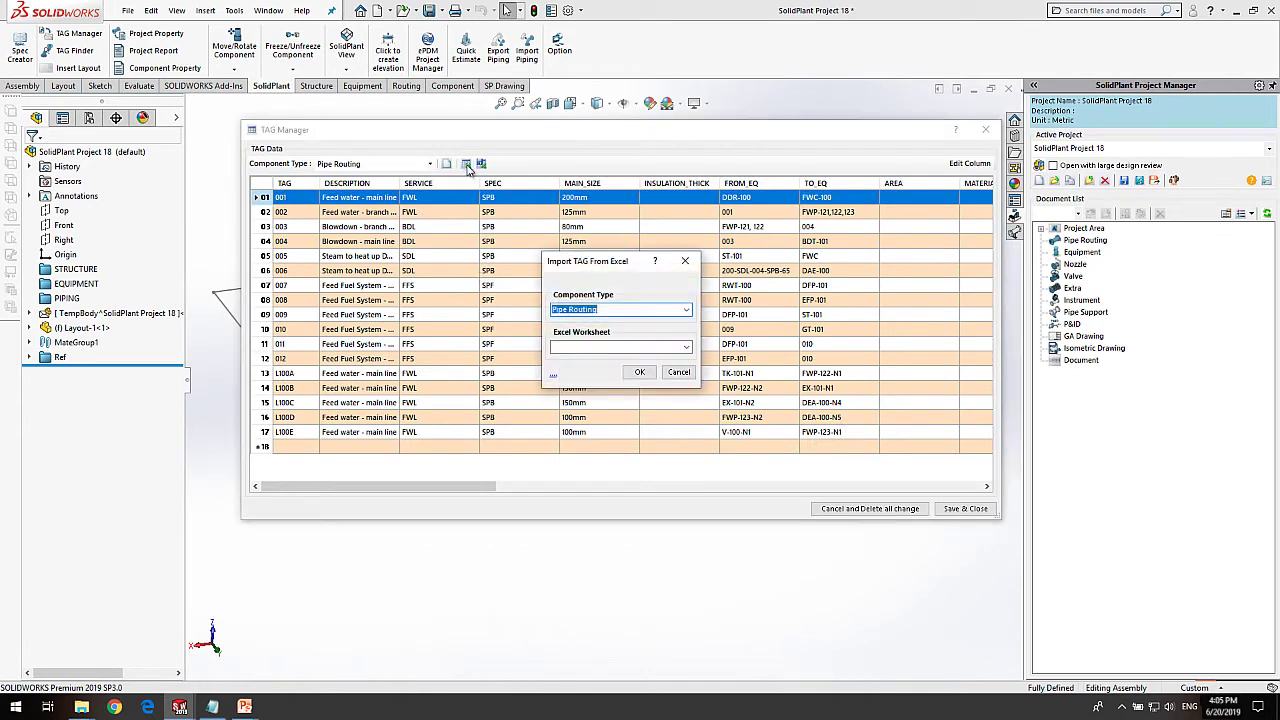
left_click(685, 313)
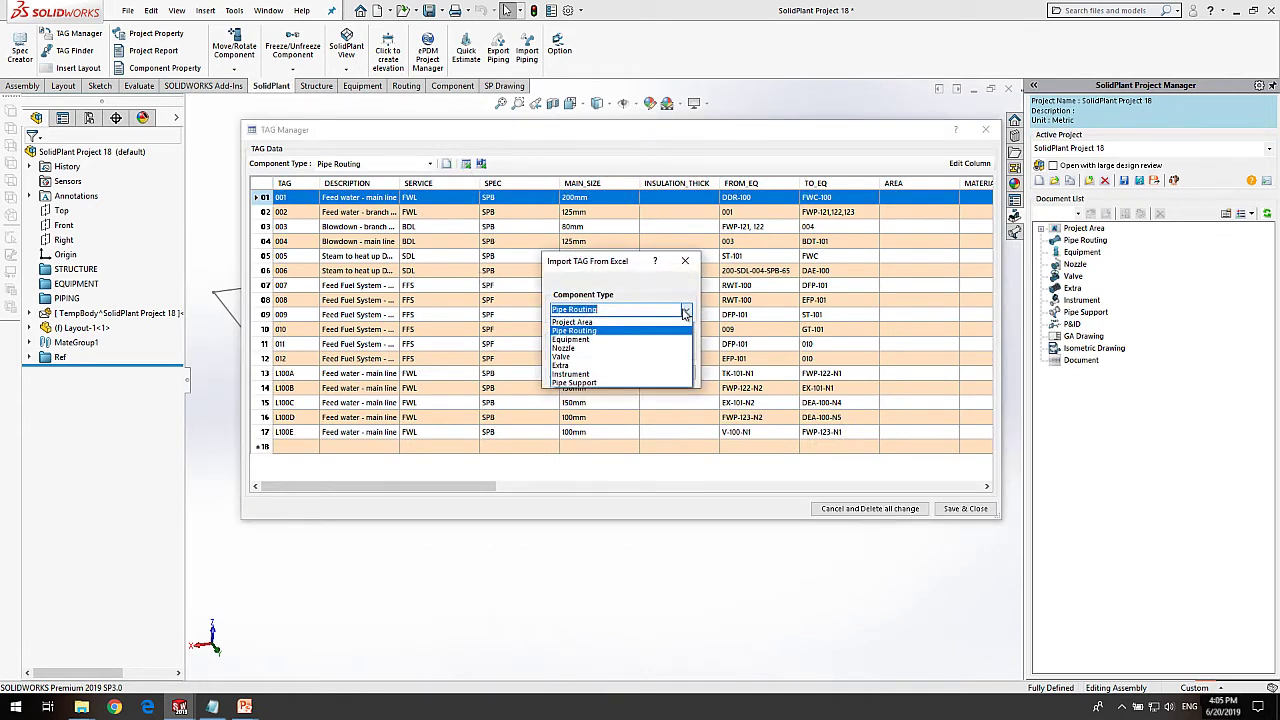
left_click(606, 334)
left_click(629, 348)
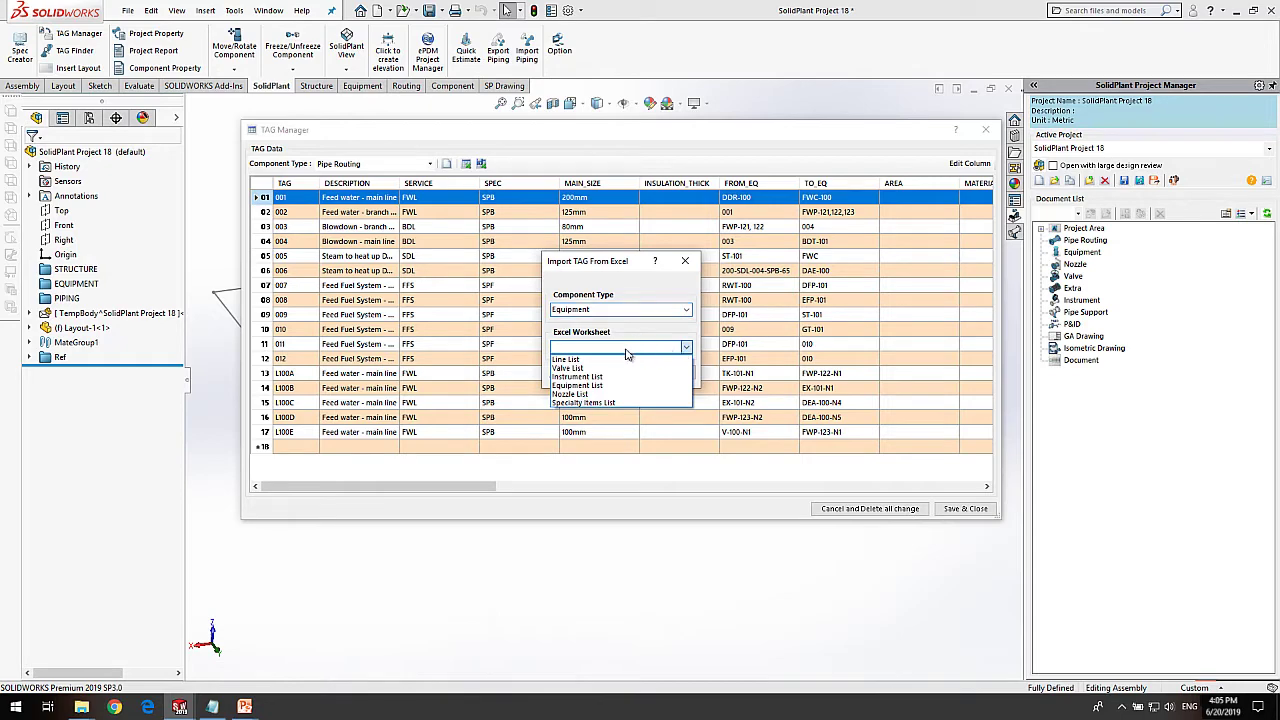
left_click(590, 393)
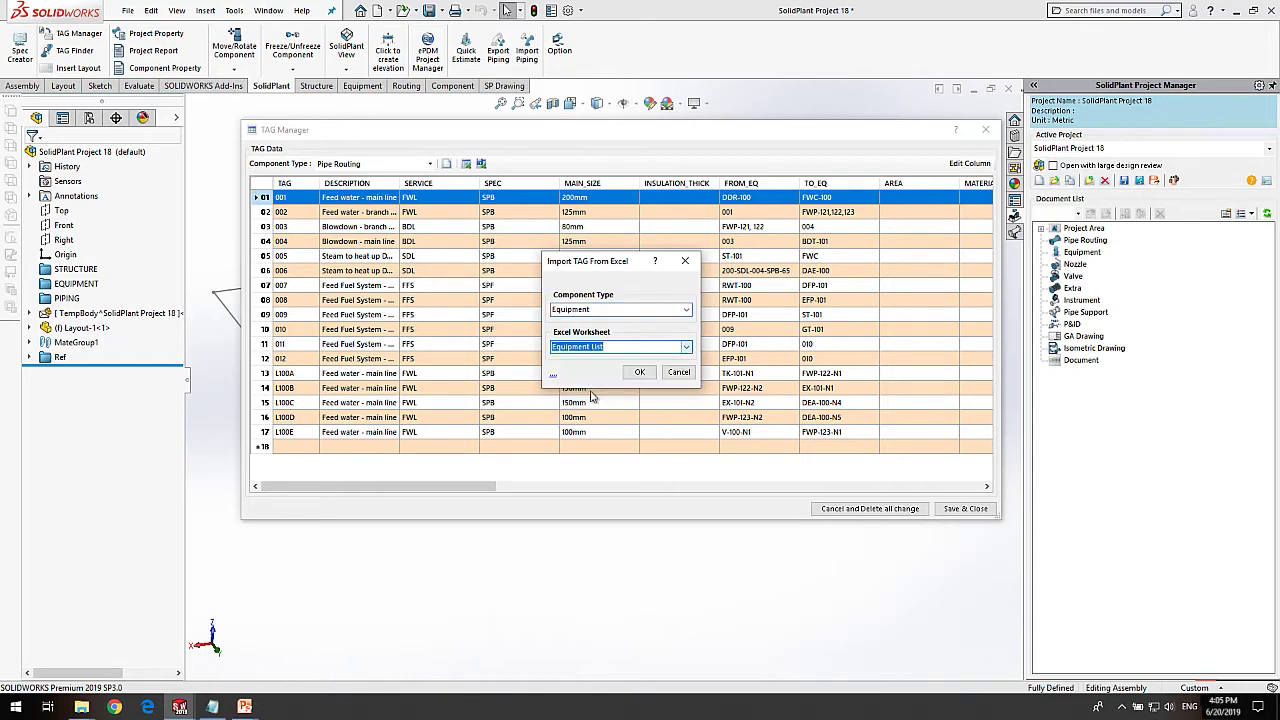
left_click(640, 378)
left_click_drag(515, 198, 387, 146)
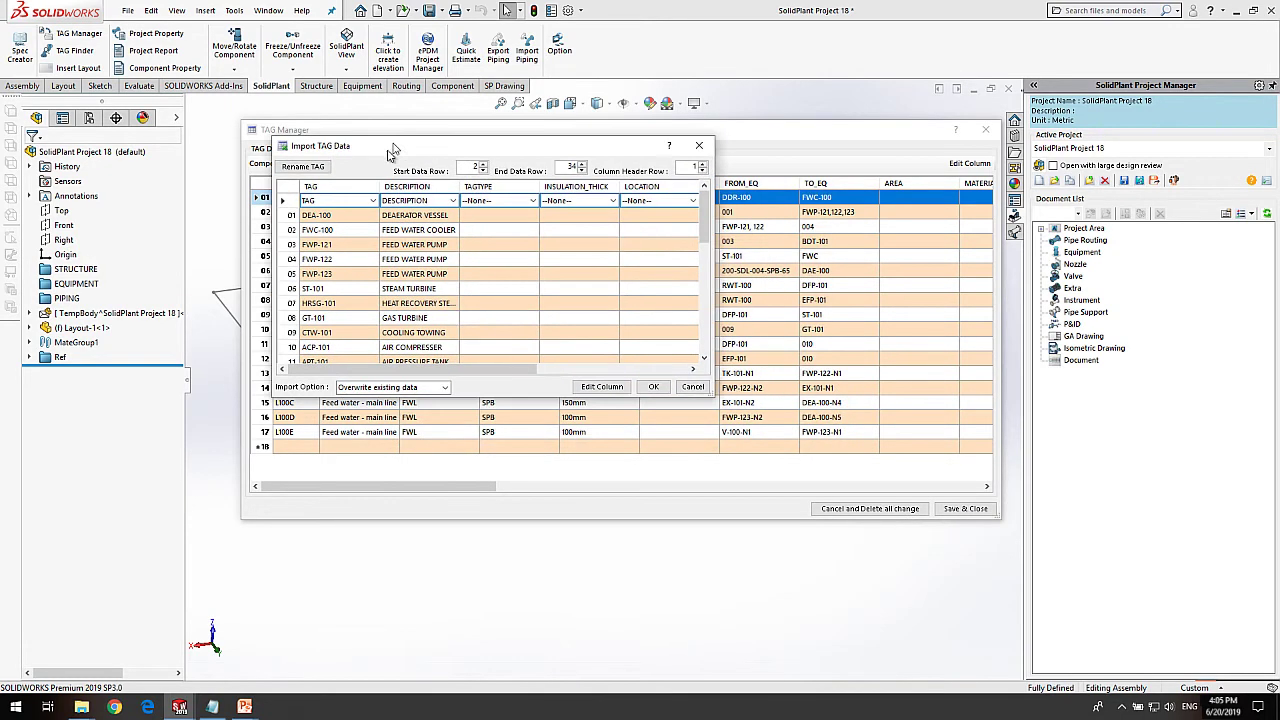
left_click(653, 386)
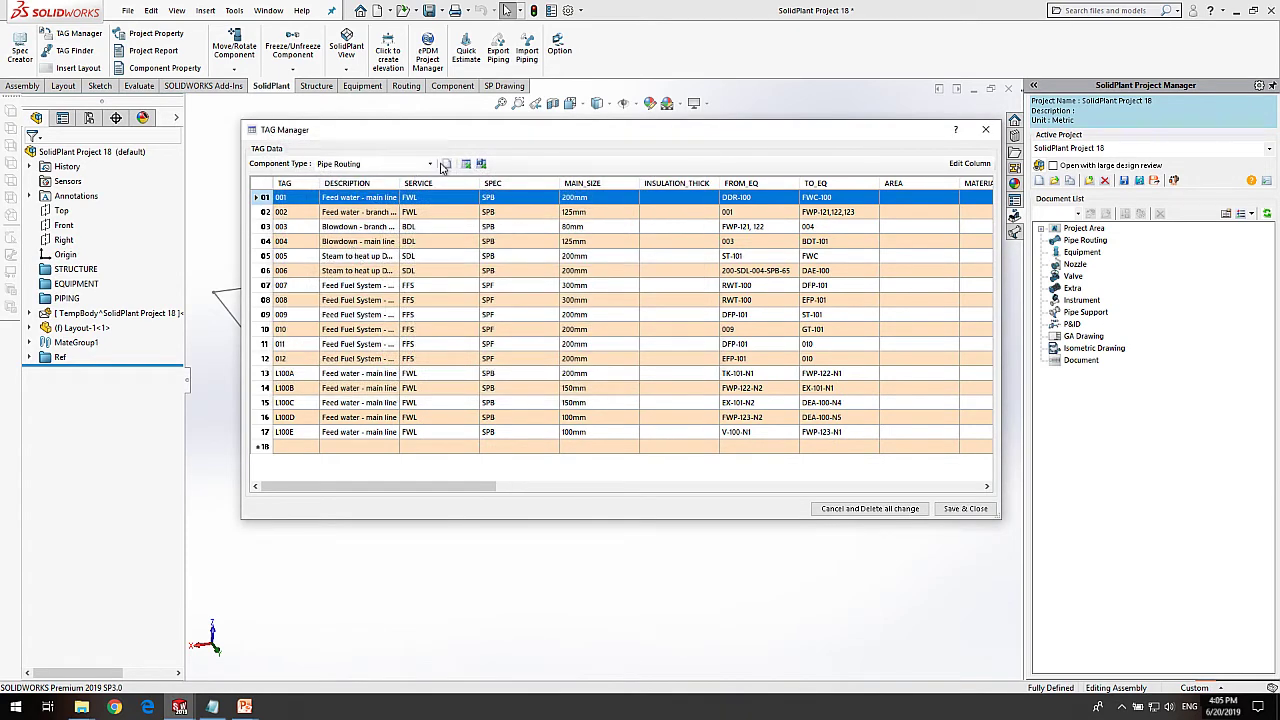
Start importing the Nozzle List worksheet as Nozzle tags and enlarge the preview.
left_click(465, 163)
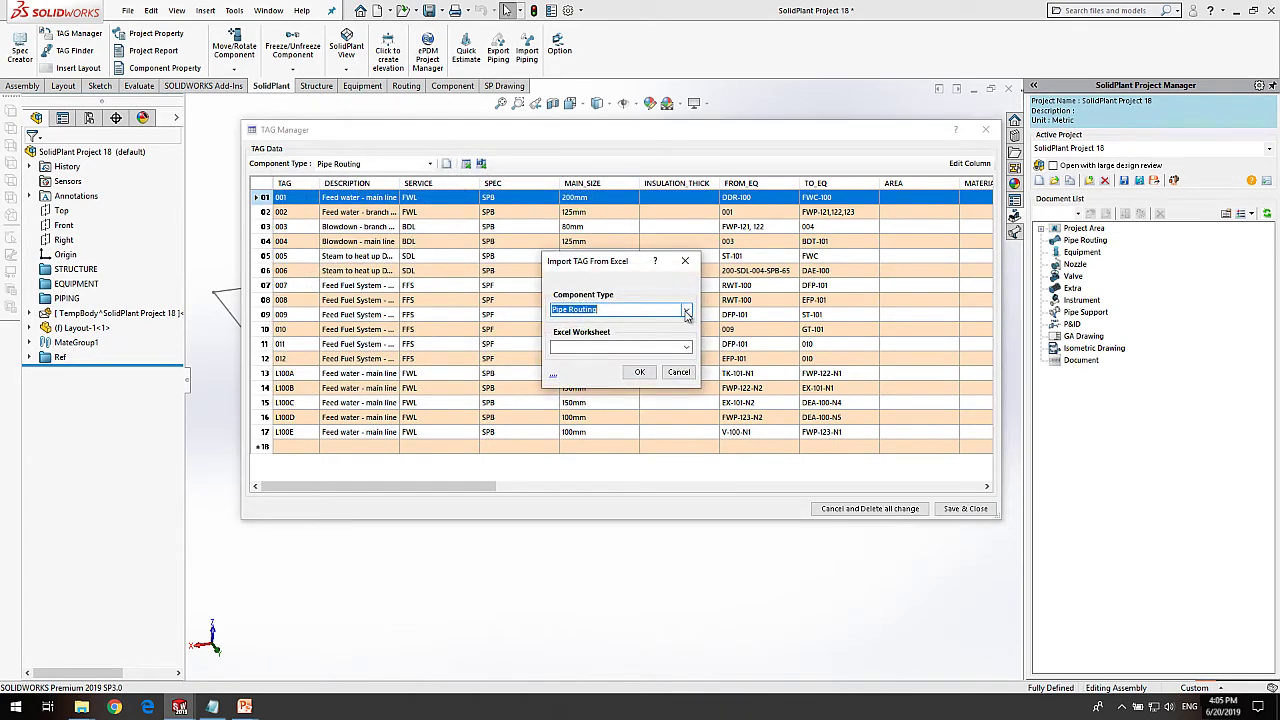
left_click(687, 314)
left_click(586, 344)
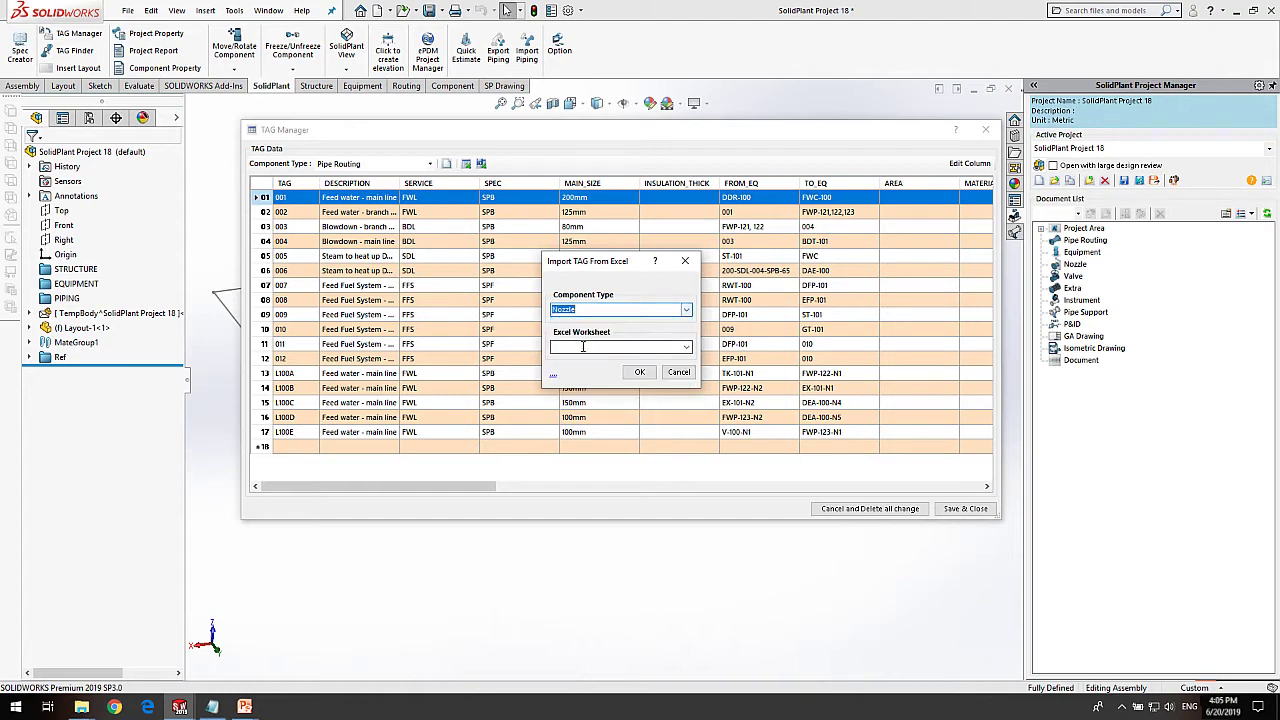
left_click(686, 348)
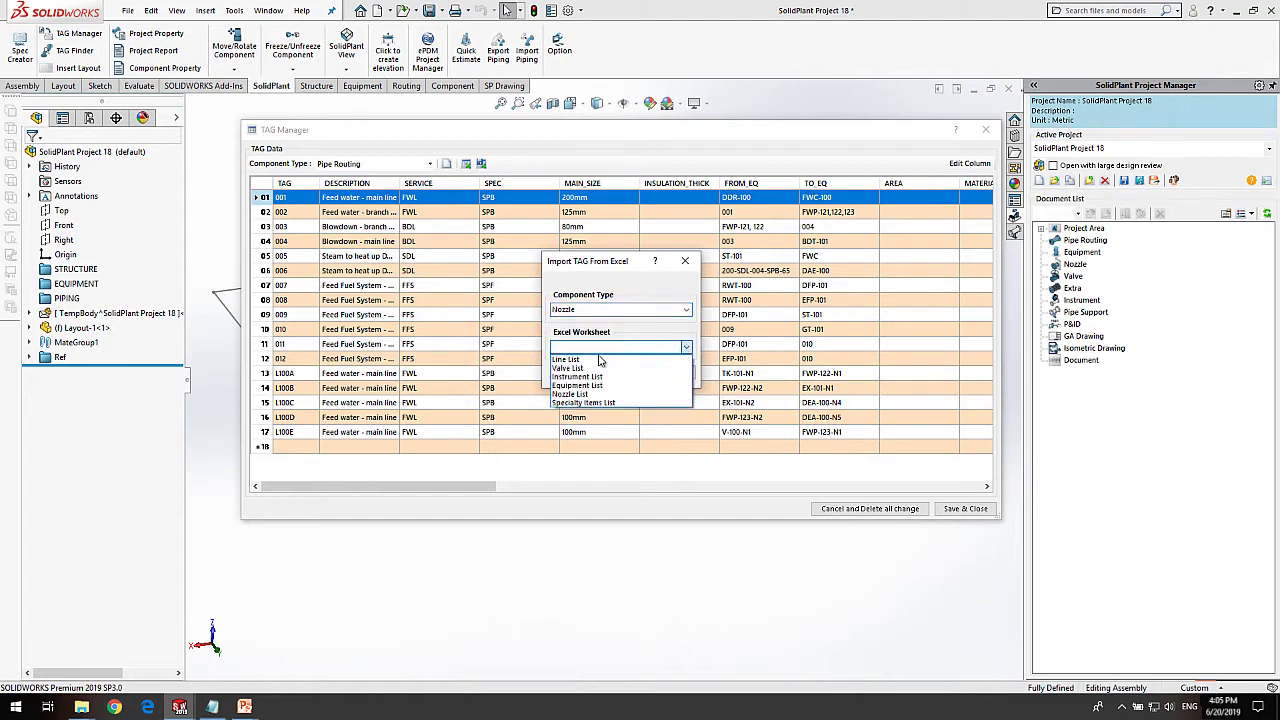
left_click(576, 394)
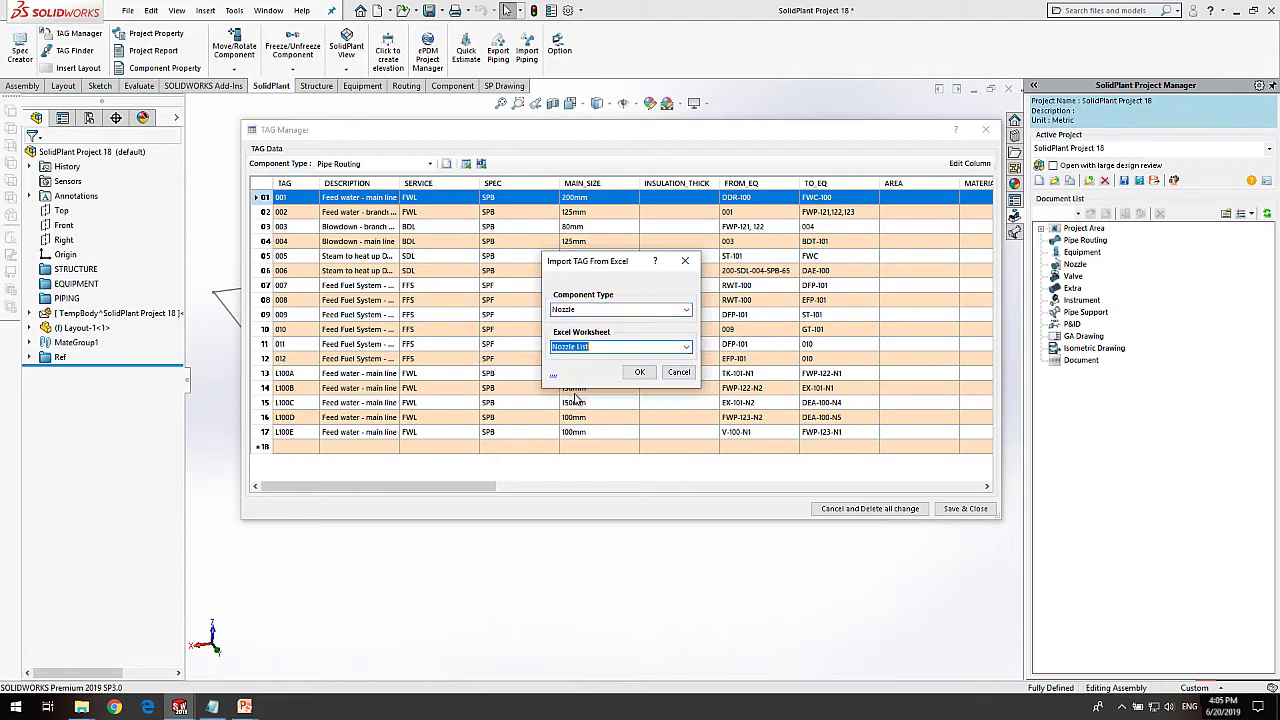
left_click(638, 374)
left_click_drag(519, 202, 343, 105)
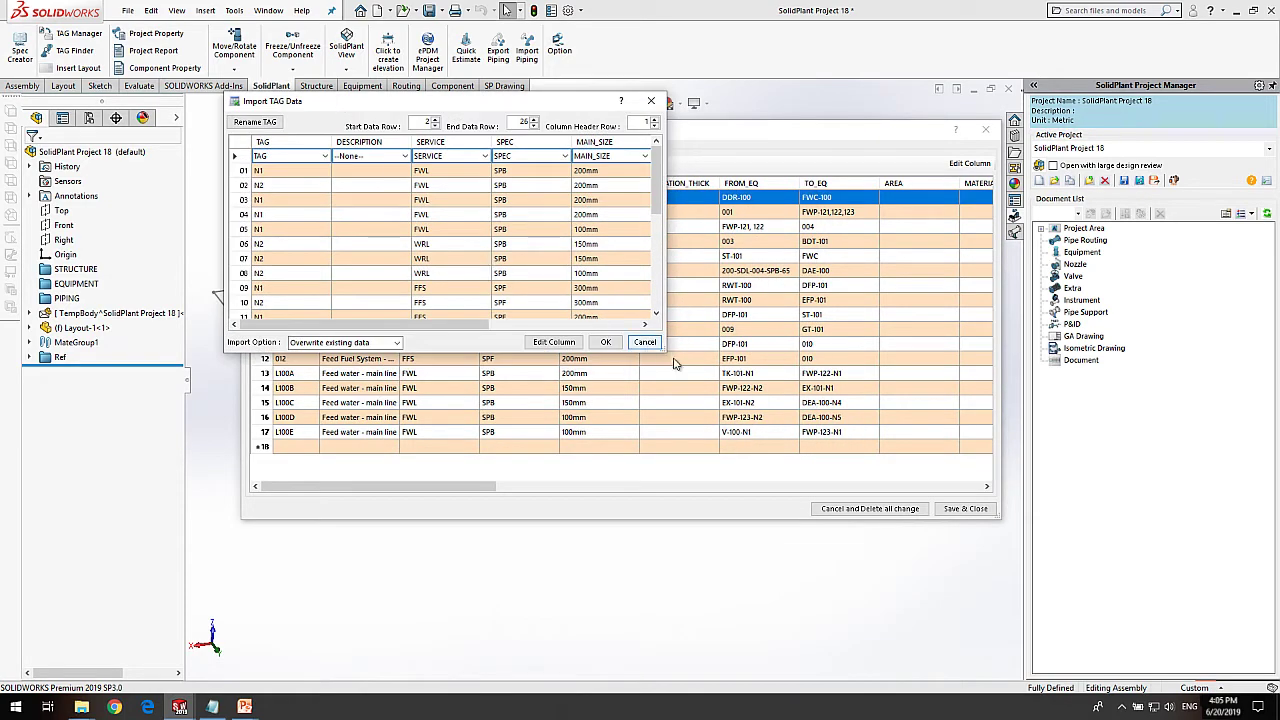
left_click_drag(663, 352, 893, 468)
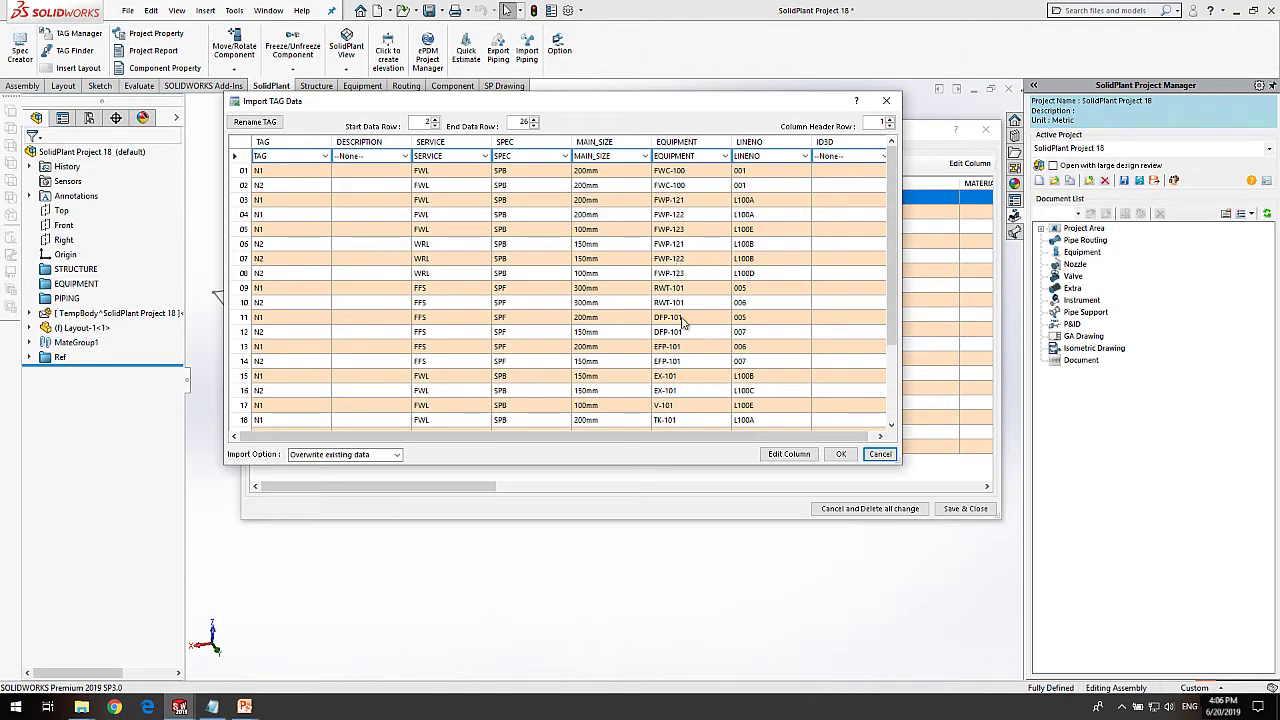
Combine EQUIPMENT and TAG with '-' into the TAG column, e.g. FWC-100-N1, and import.
left_click(255, 121)
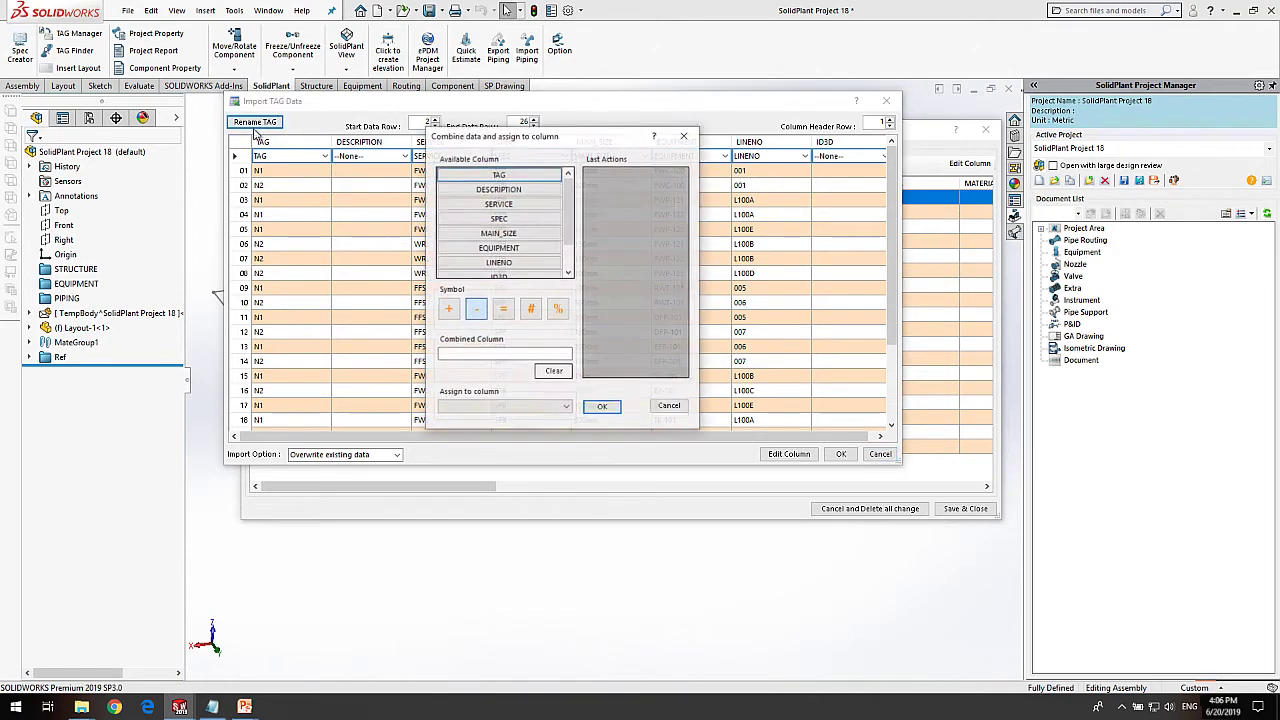
left_click(510, 248)
left_click(500, 175)
left_click(505, 407)
left_click(500, 421)
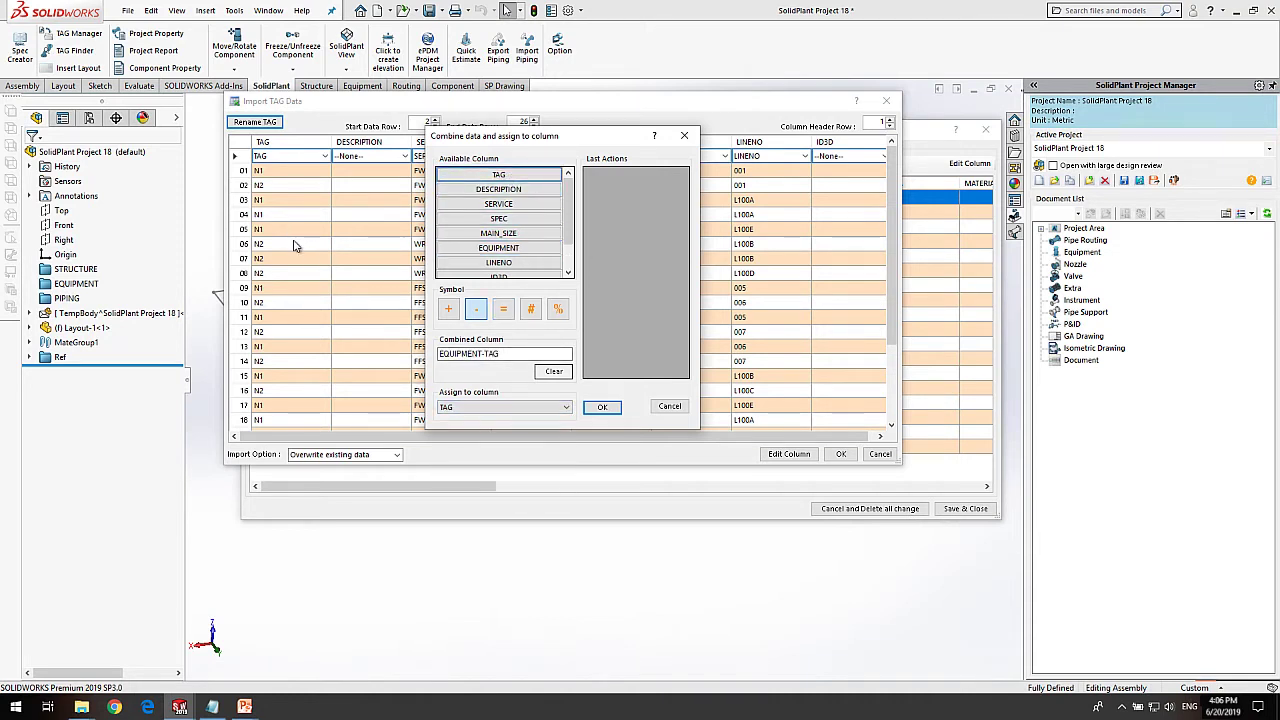
left_click(602, 407)
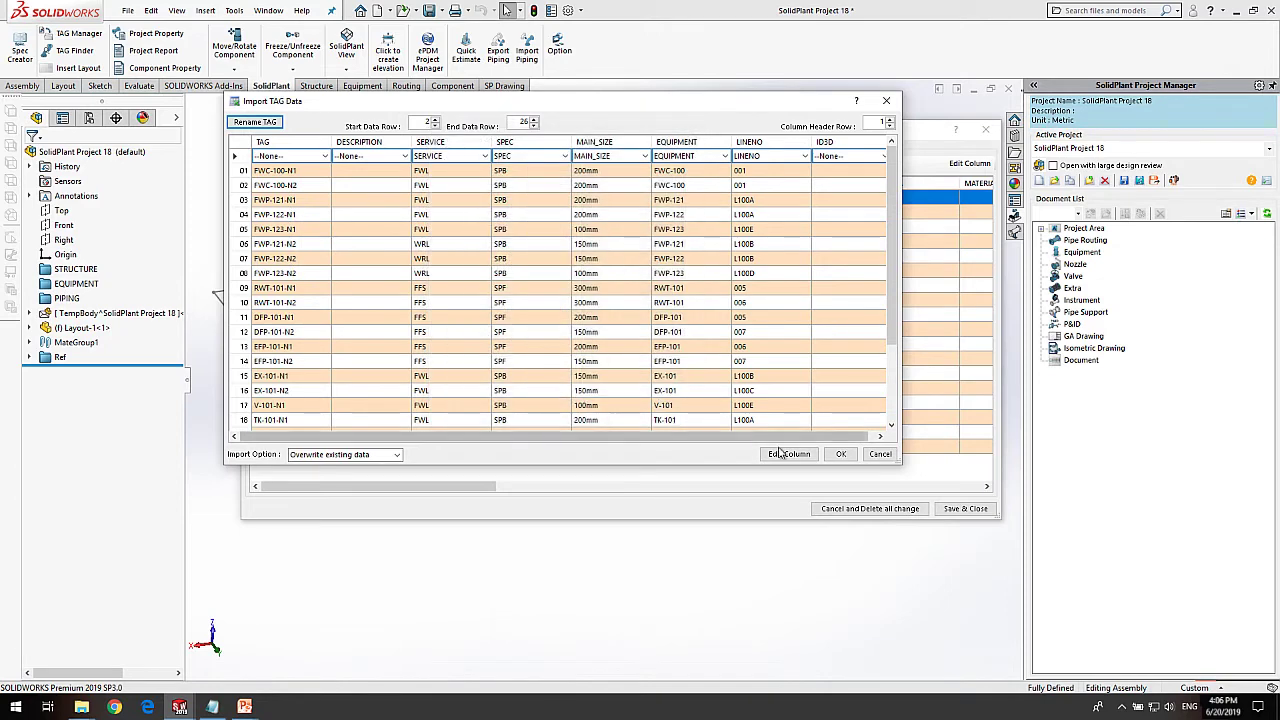
left_click(841, 454)
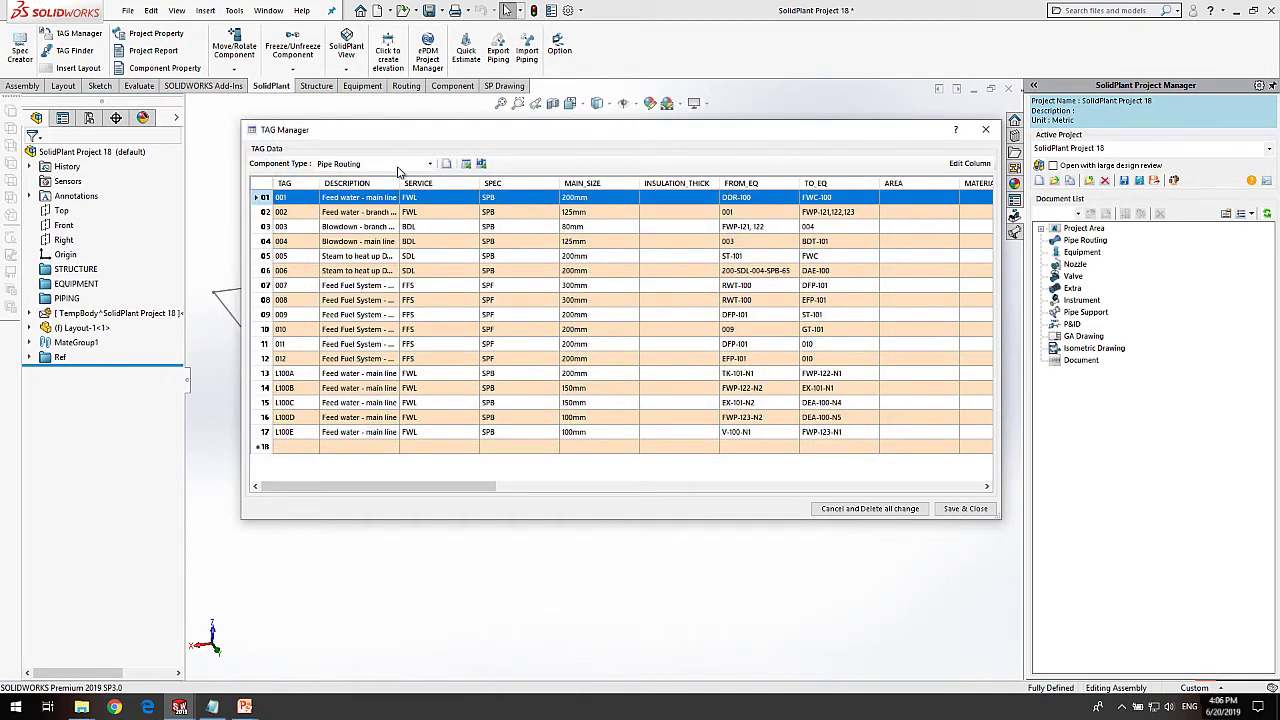
Import the Valve List worksheet as Valve tags, then save and close the TAG Manager.
left_click(465, 163)
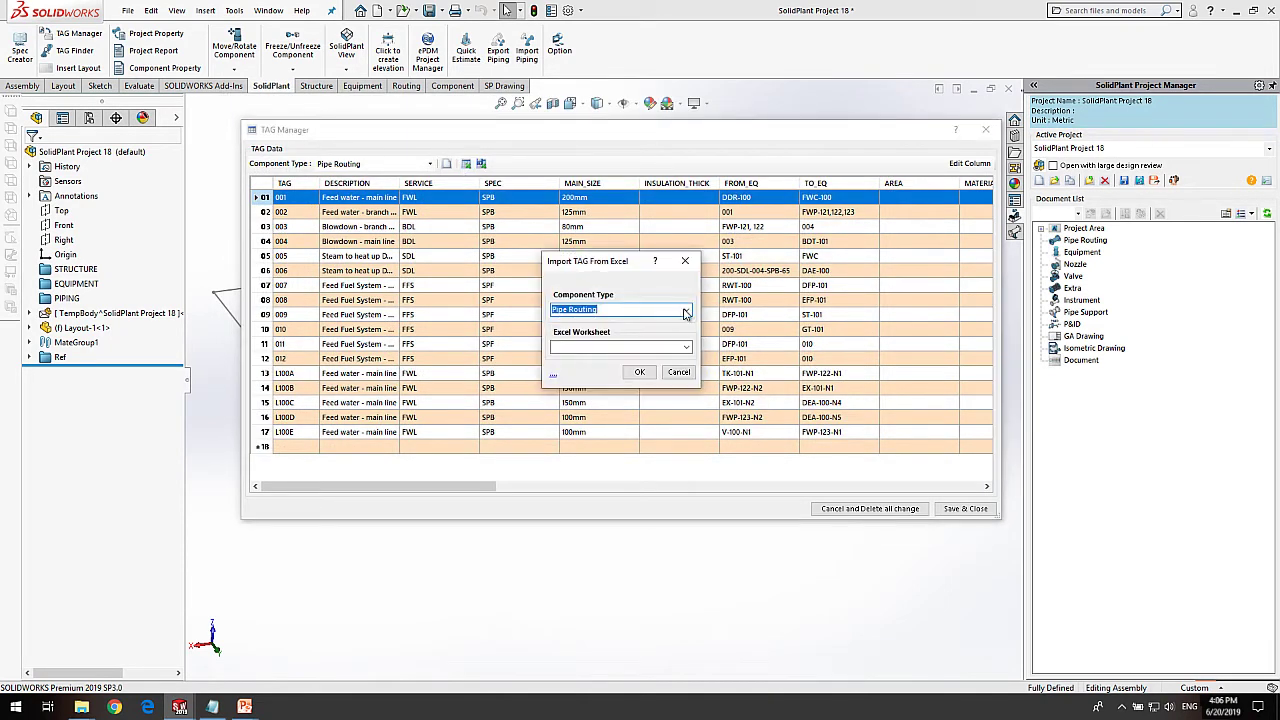
left_click(686, 314)
left_click(650, 357)
left_click(686, 347)
left_click(603, 368)
left_click(640, 373)
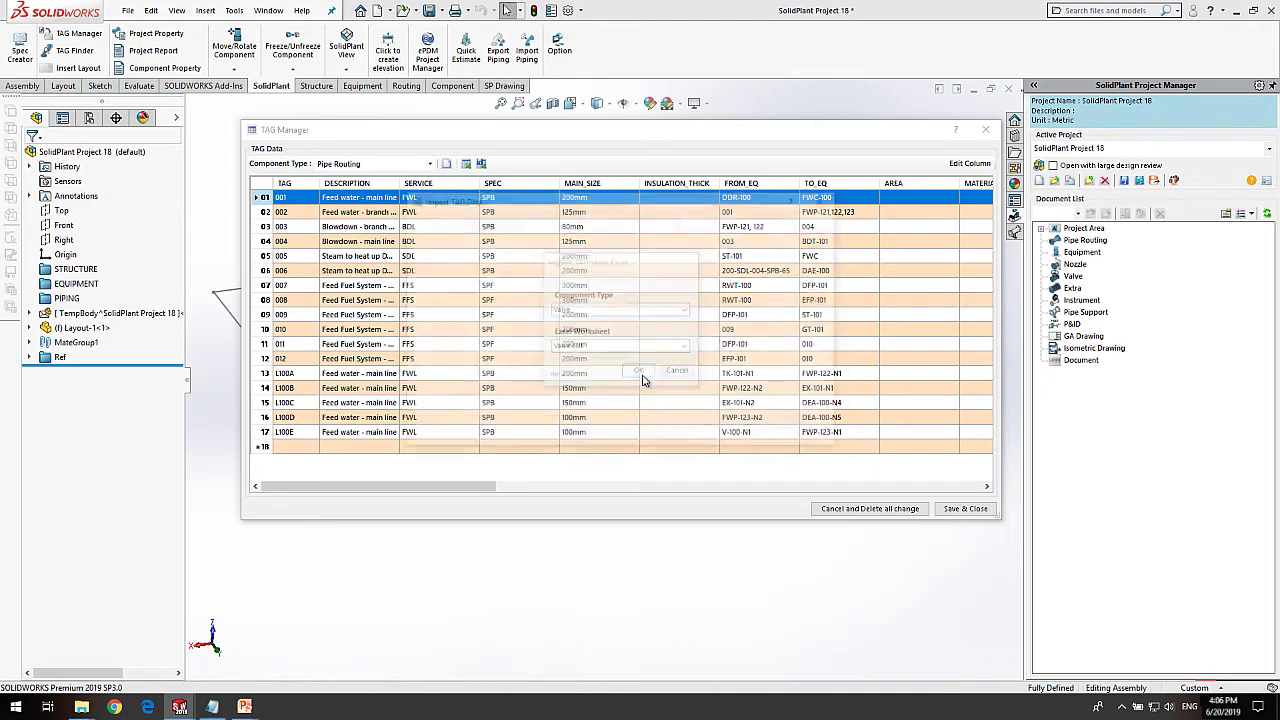
left_click(777, 440)
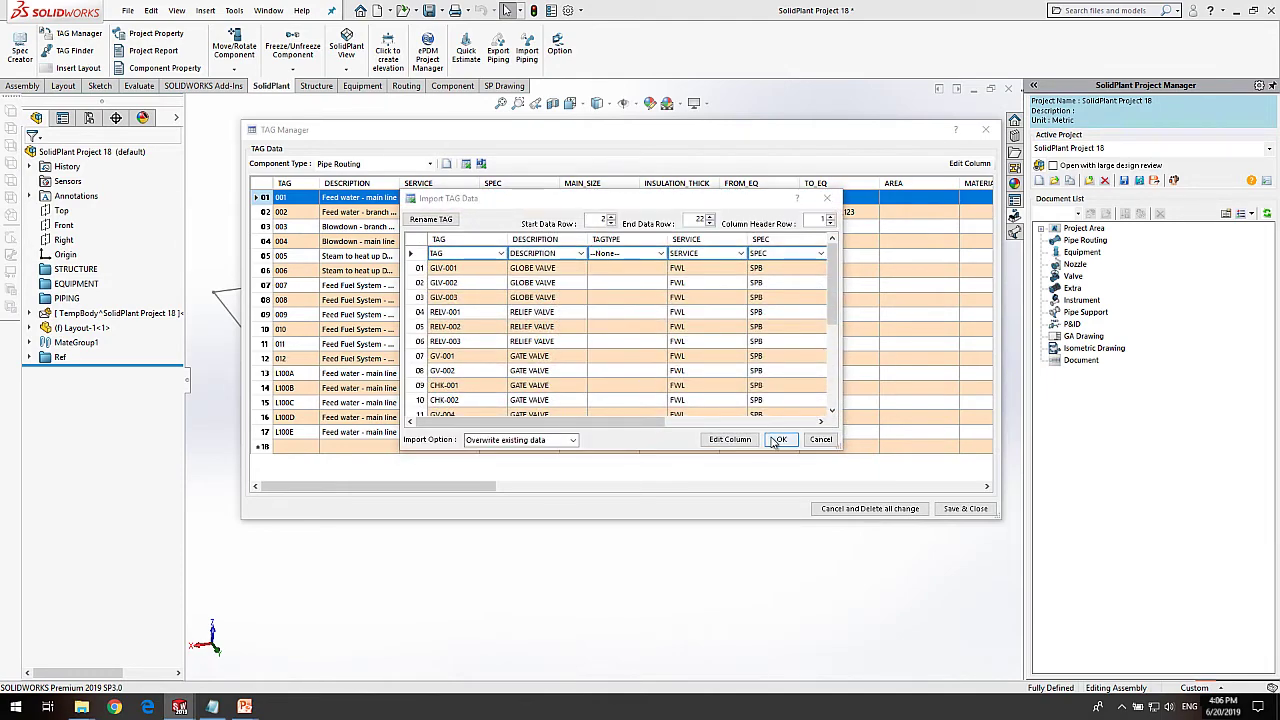
left_click(966, 509)
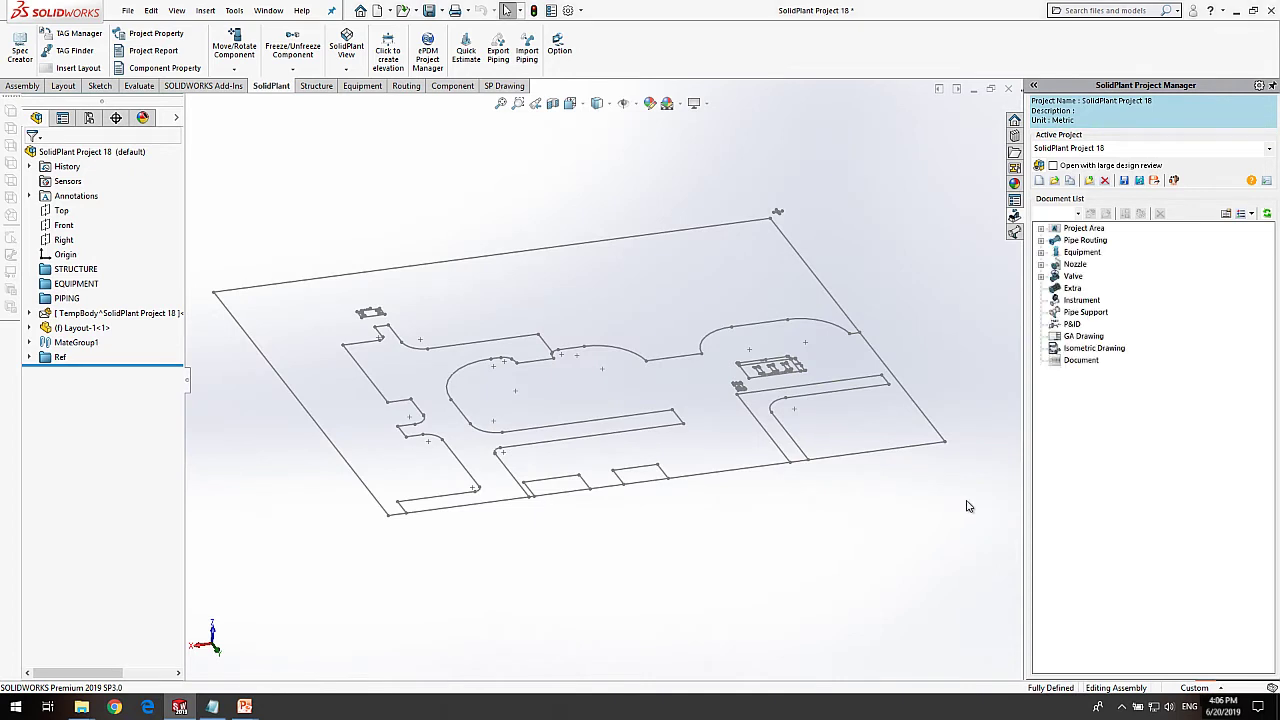
left_click(1043, 241)
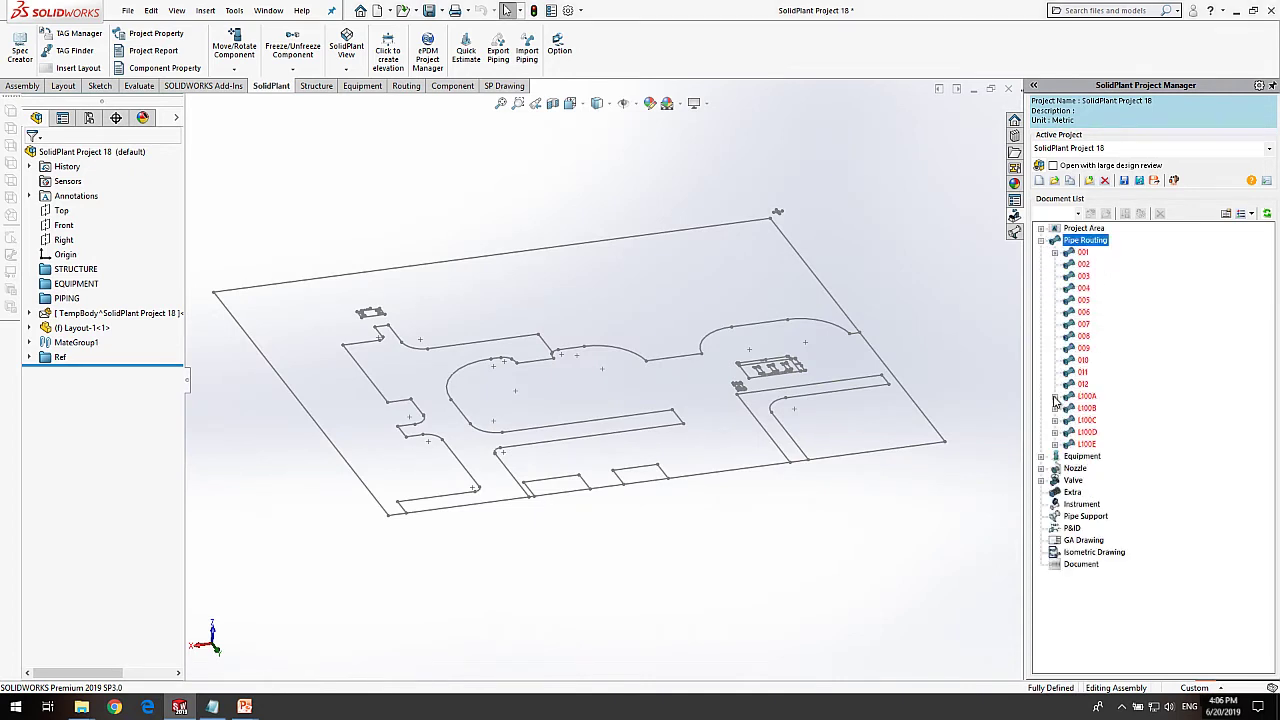
left_click(1055, 398)
left_click(1055, 433)
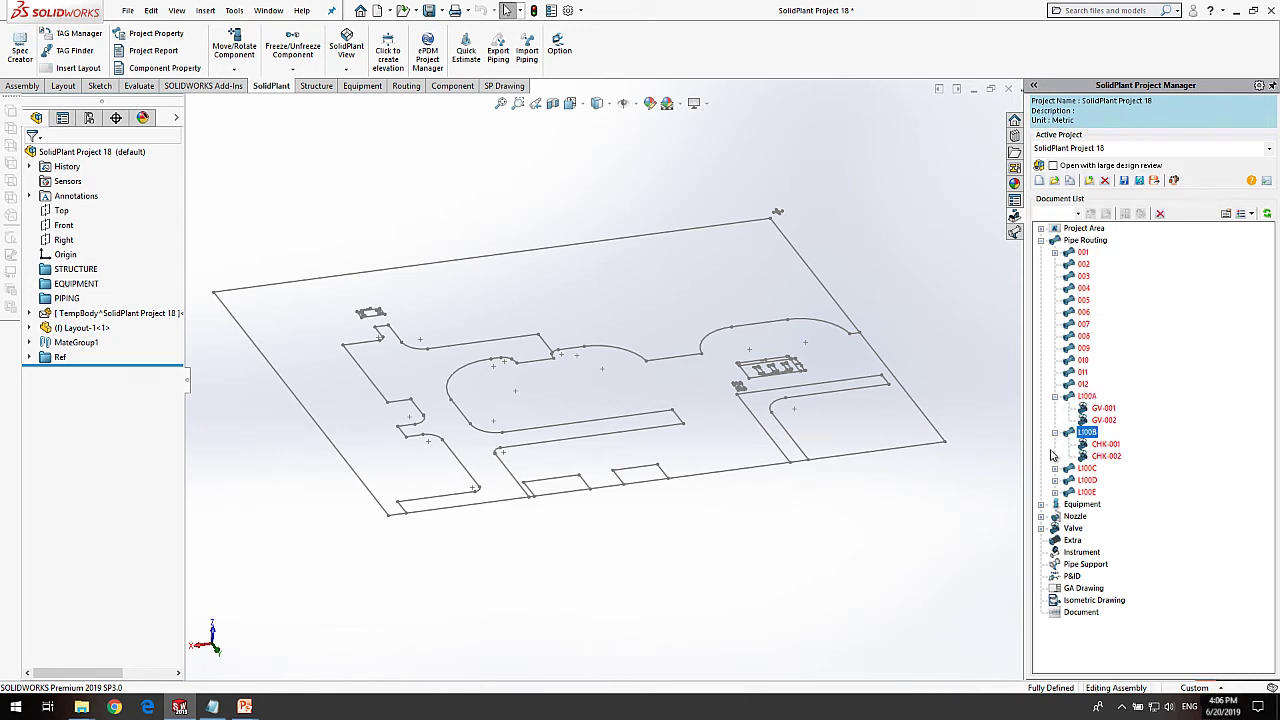
left_click(1041, 504)
scroll(1043, 500, "down", 3)
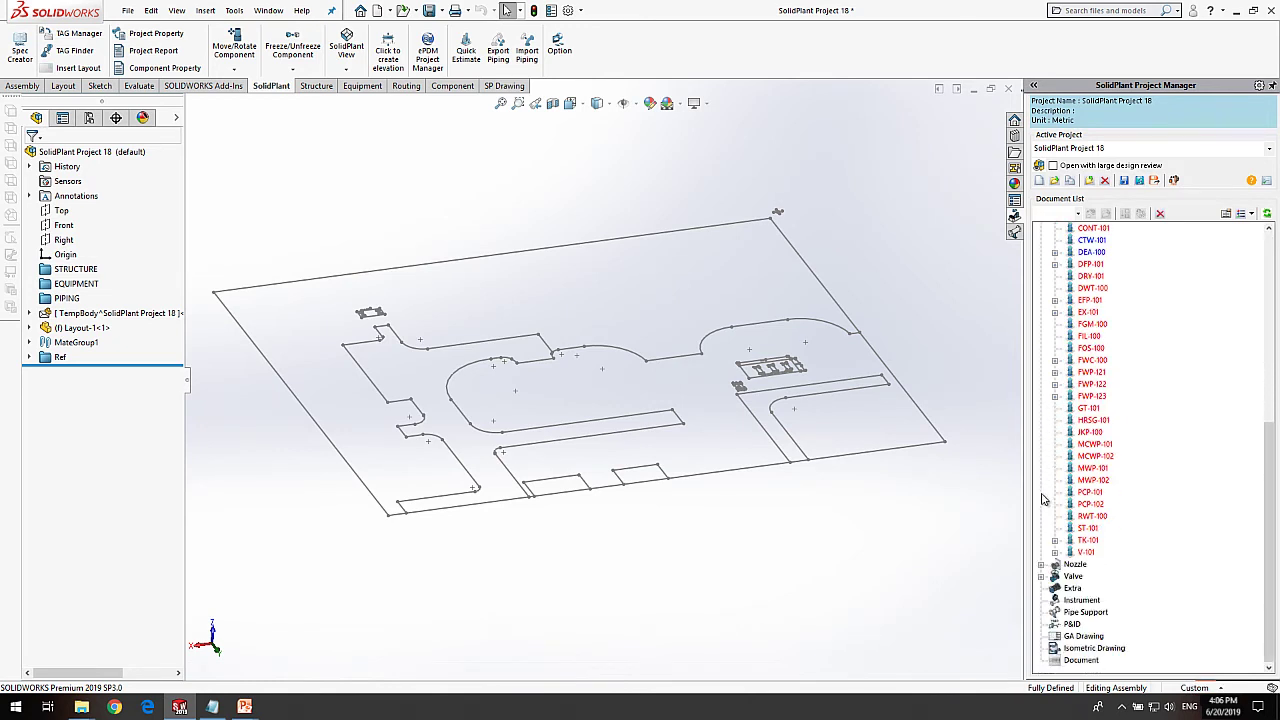
left_click(1041, 564)
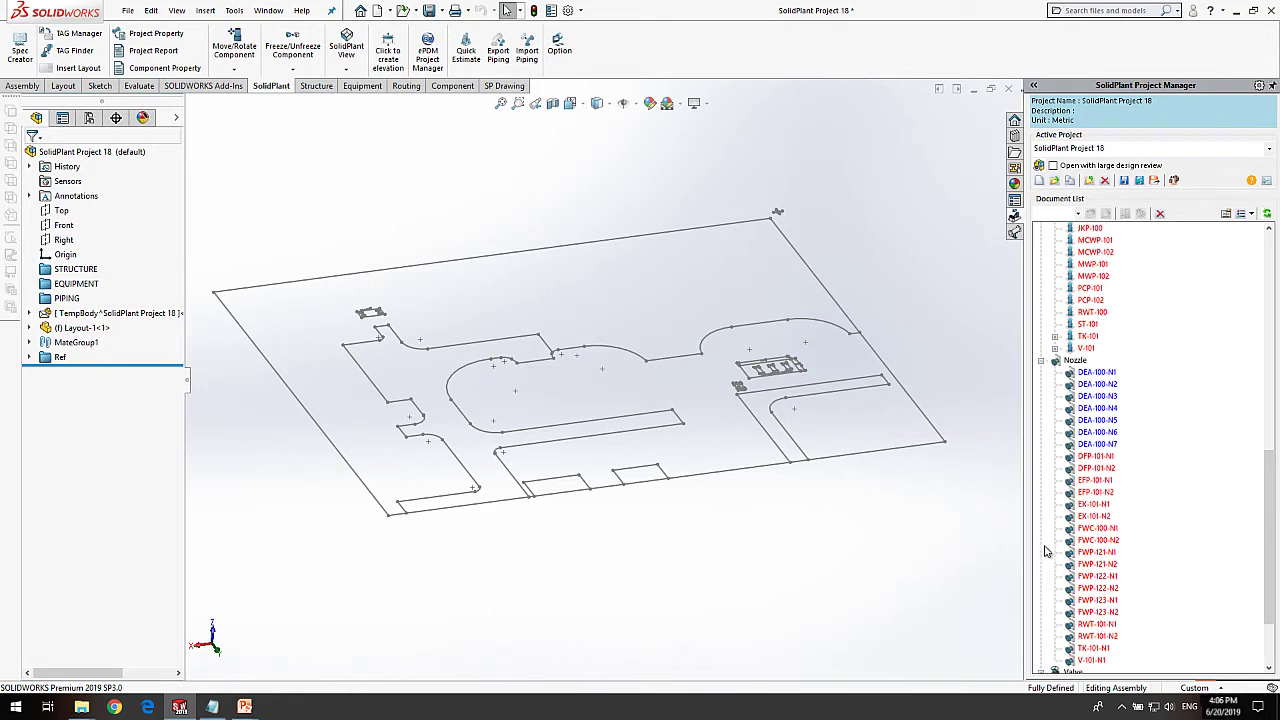
scroll(1048, 550, "down", 8)
left_click(1041, 576)
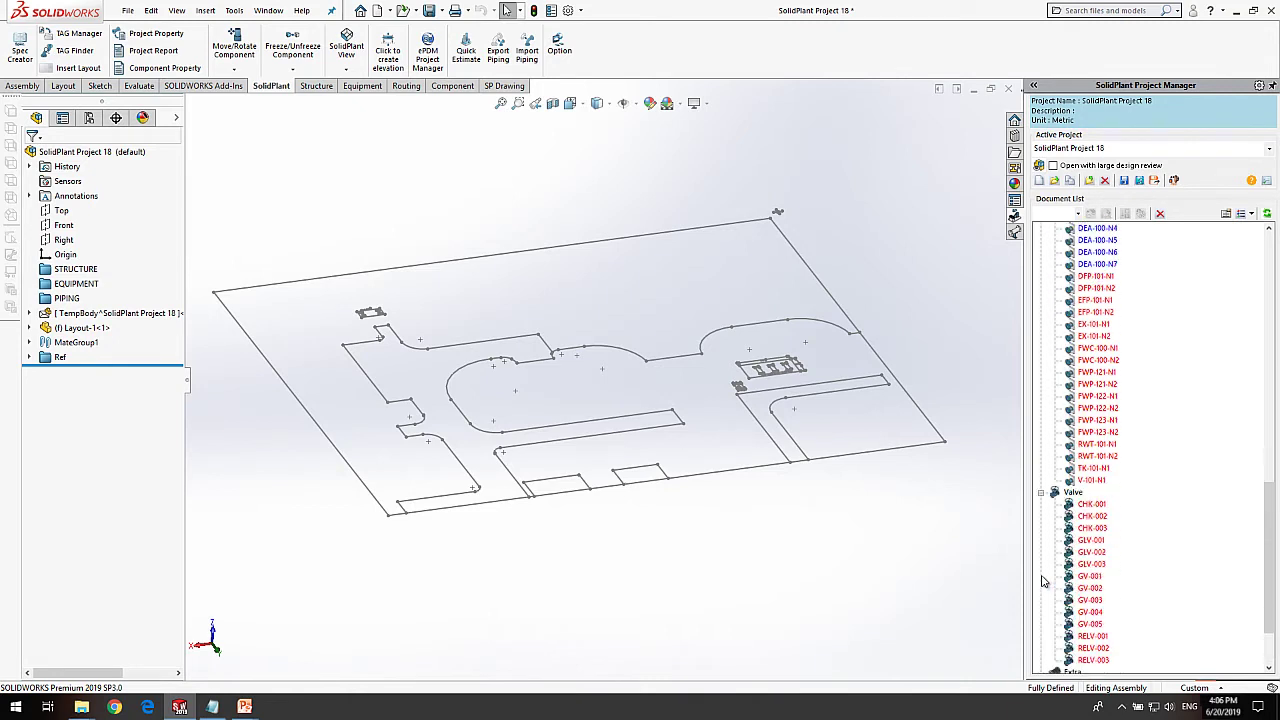
scroll(1043, 578, "up", 10)
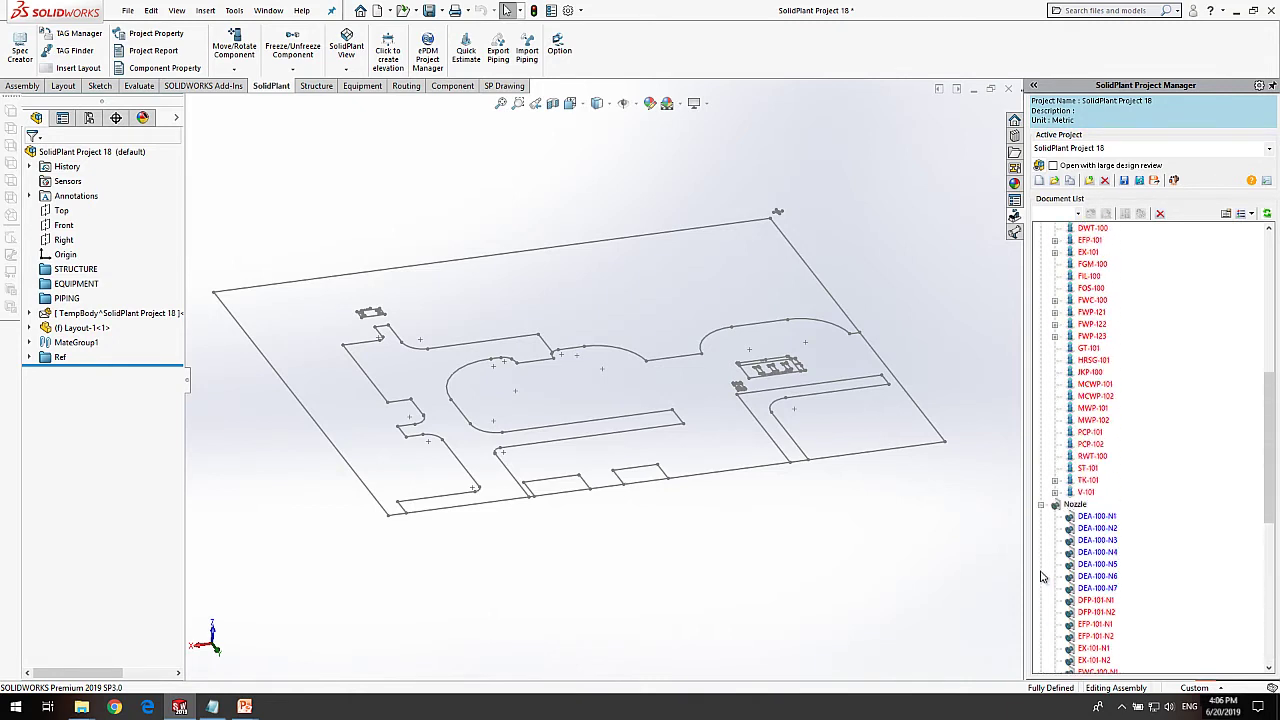
scroll(1039, 562, "up", 7)
scroll(1040, 548, "up", 4)
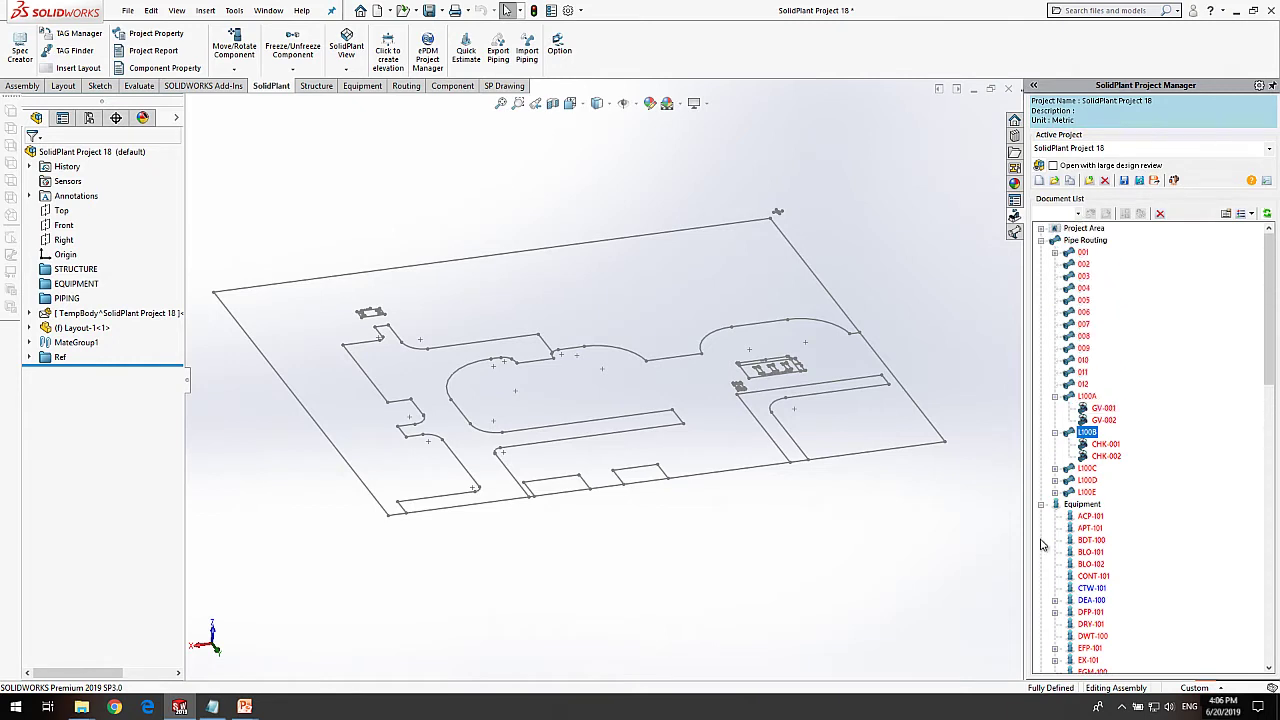
left_click(1040, 240)
left_click(1040, 252)
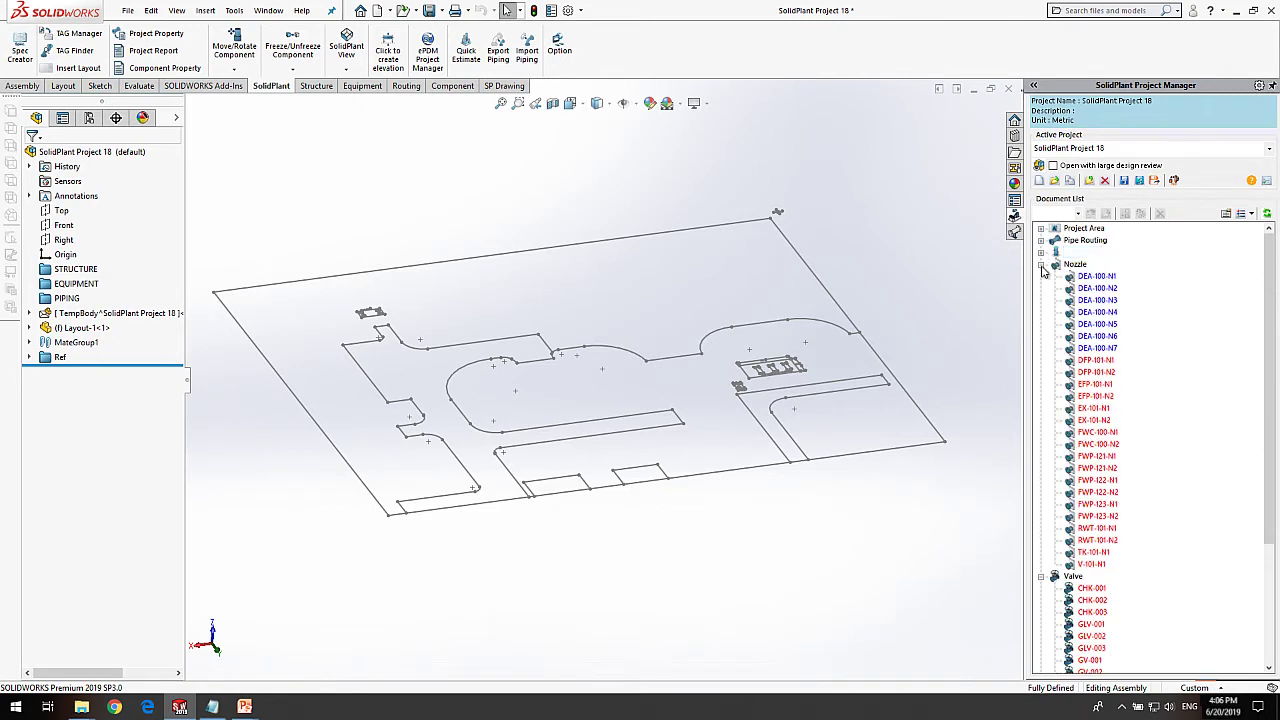
left_click(1040, 265)
left_click(1041, 277)
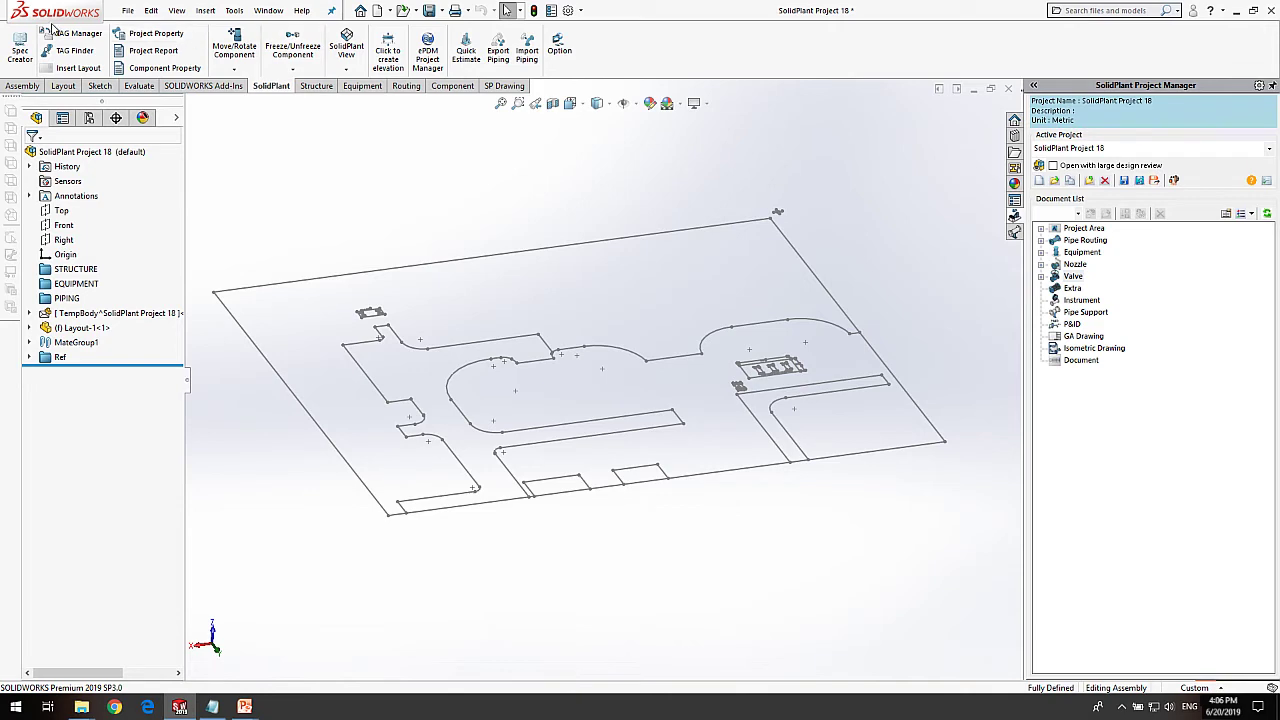
Launch Spec Creator and create a new specification DW001 in the Metric database.
left_click(20, 50)
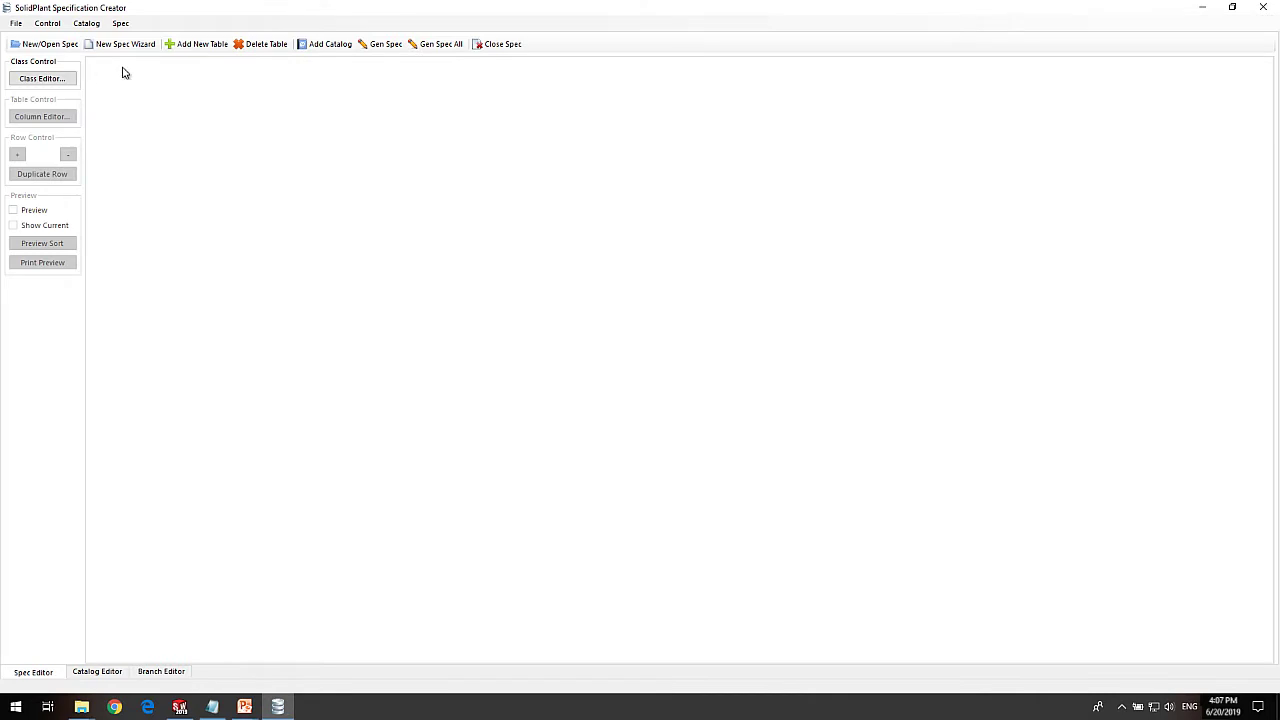
left_click(53, 45)
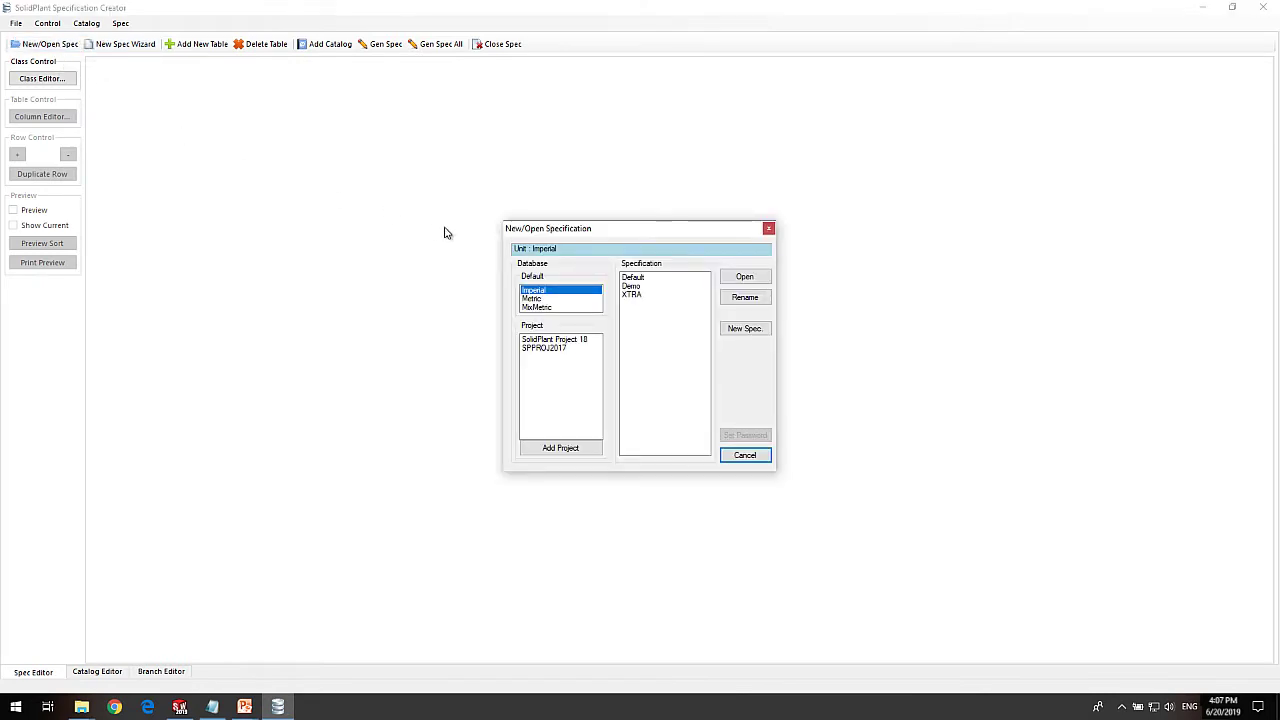
left_click(531, 293)
left_click(532, 299)
left_click(537, 308)
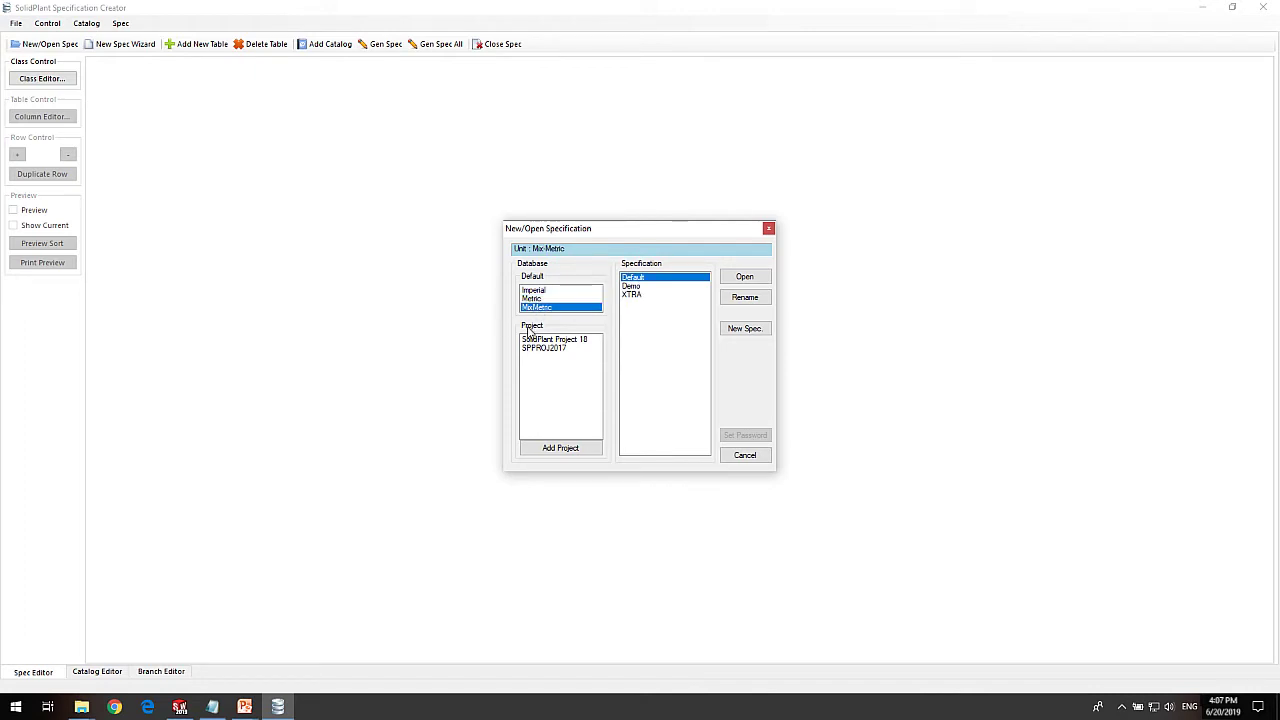
left_click(535, 299)
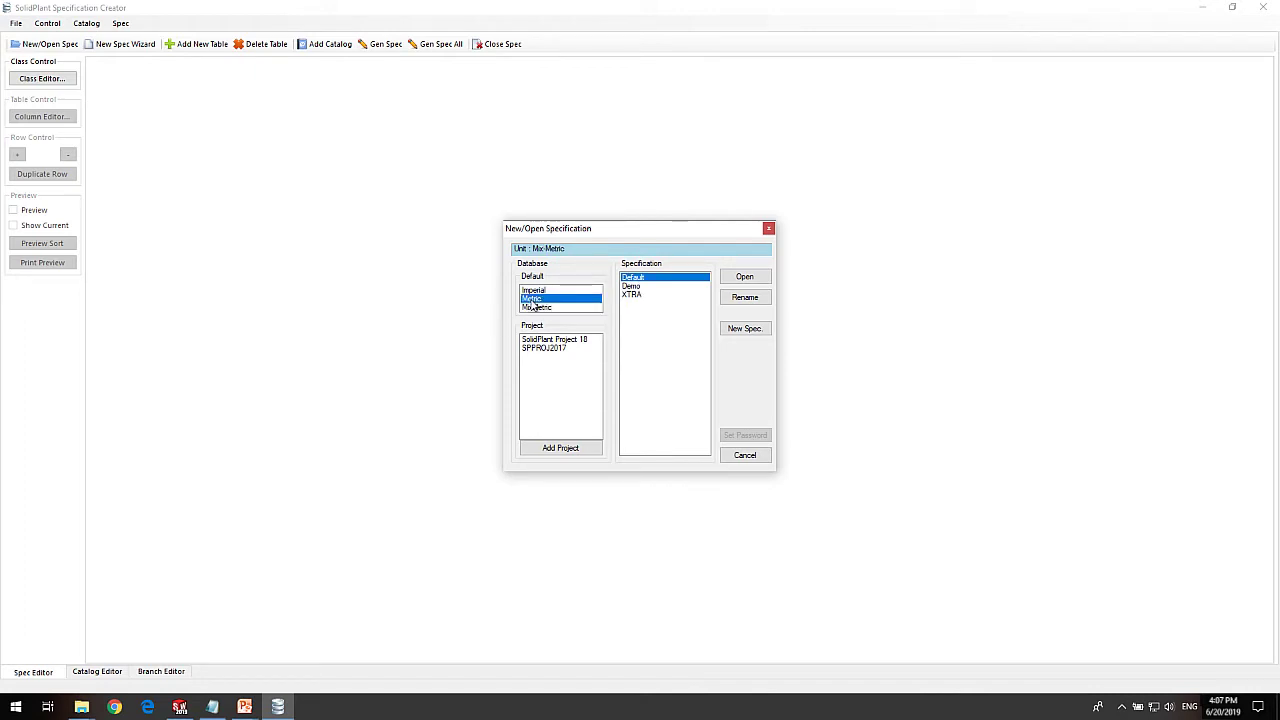
left_click(745, 329)
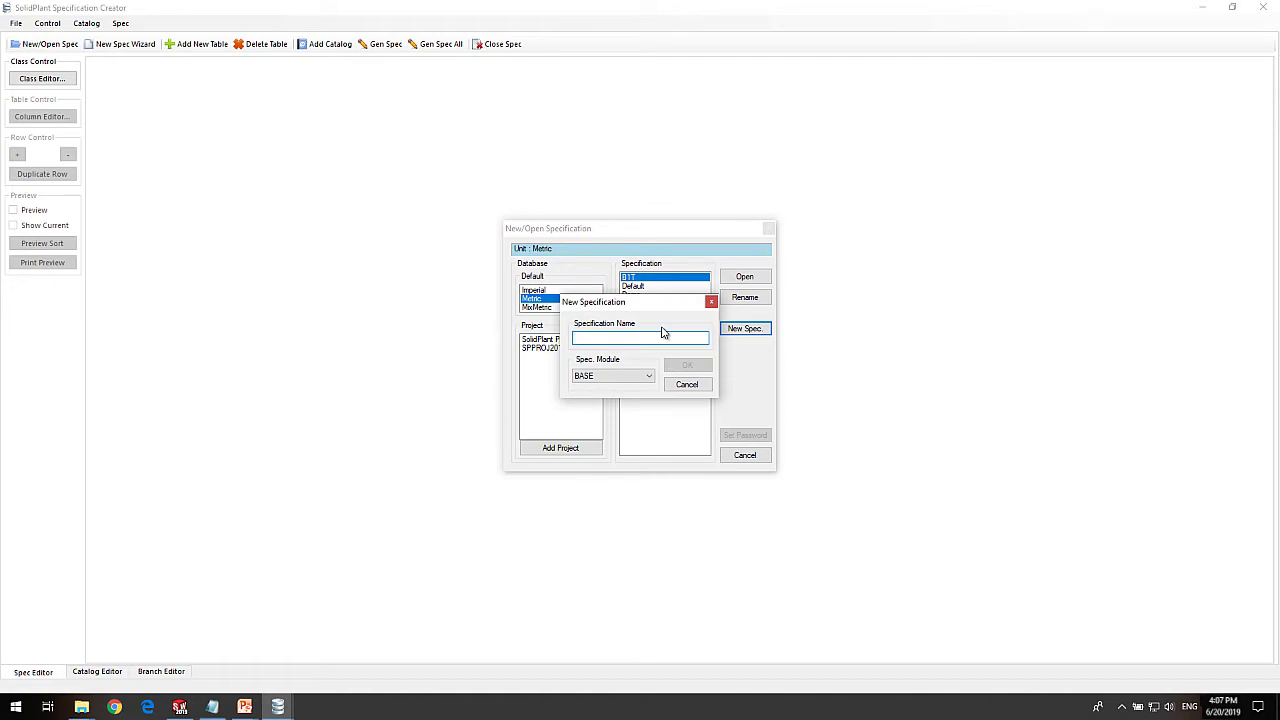
type("DW001")
left_click(674, 364)
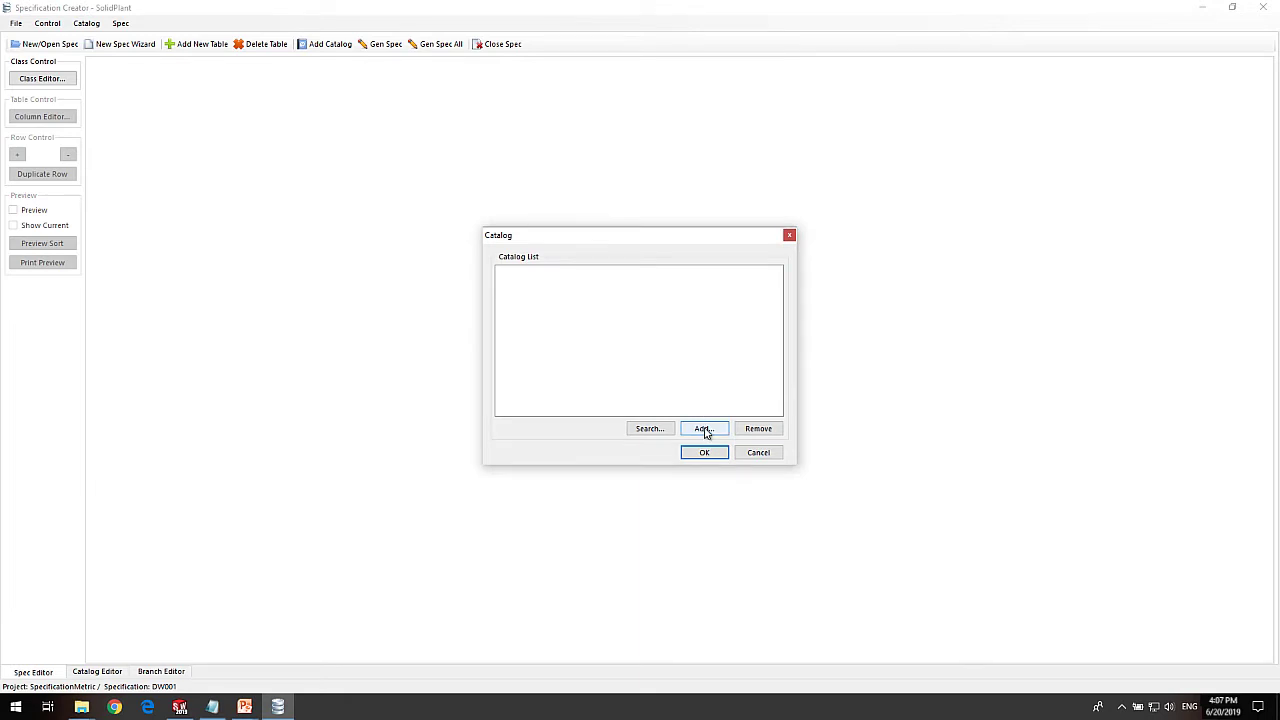
Add the VALVE catalog alongside ANSI-ASME and accept the spec's catalog list.
left_click(716, 430)
left_click_drag(648, 258, 554, 184)
left_click(496, 216)
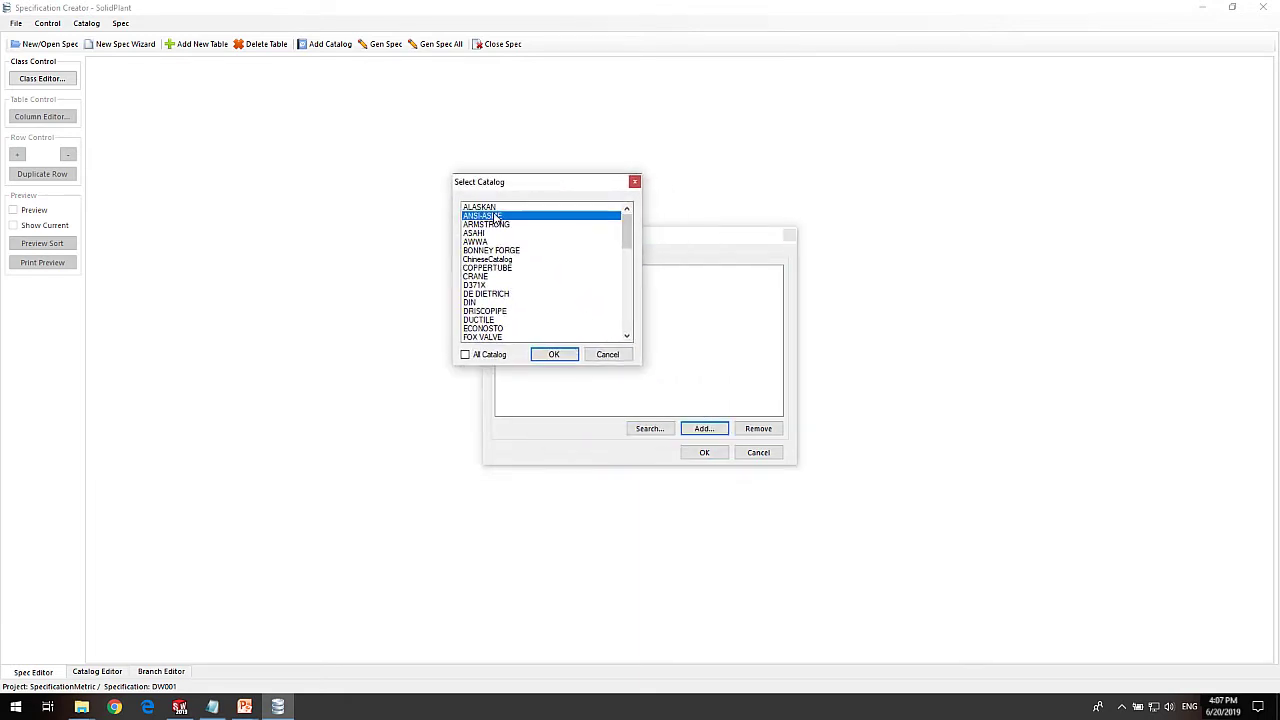
left_click_drag(630, 236, 631, 316)
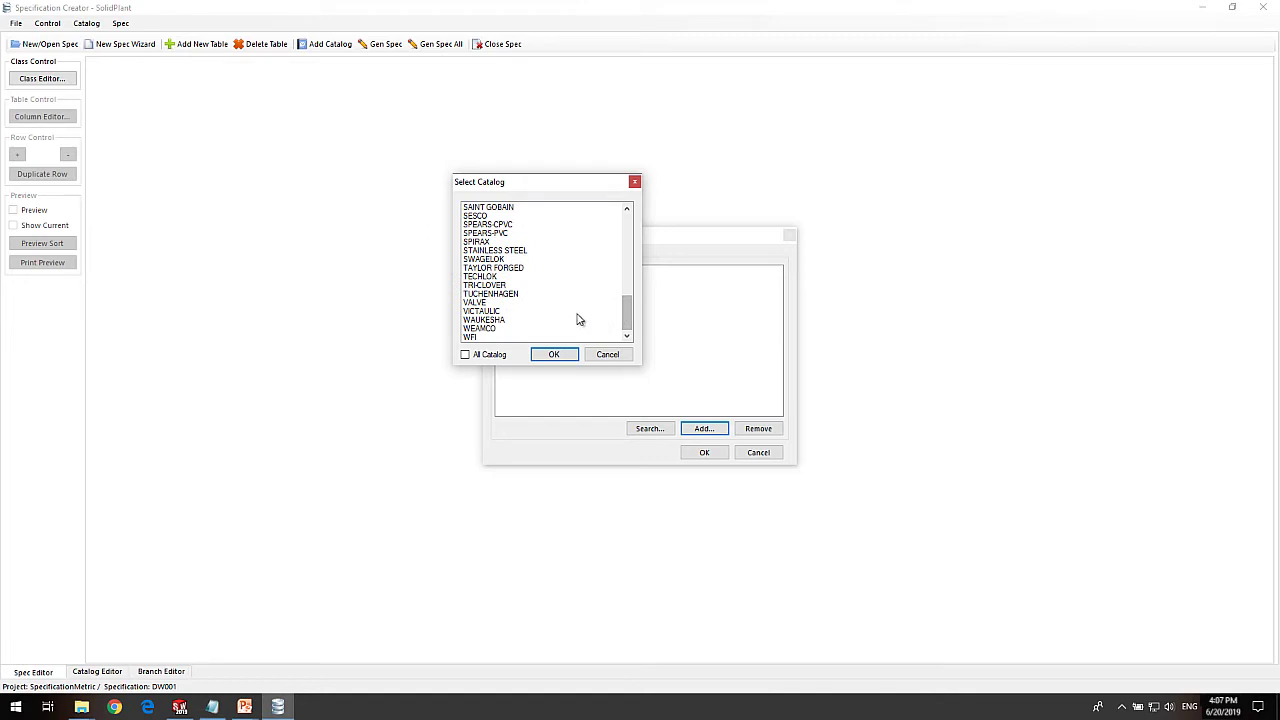
left_click(485, 303)
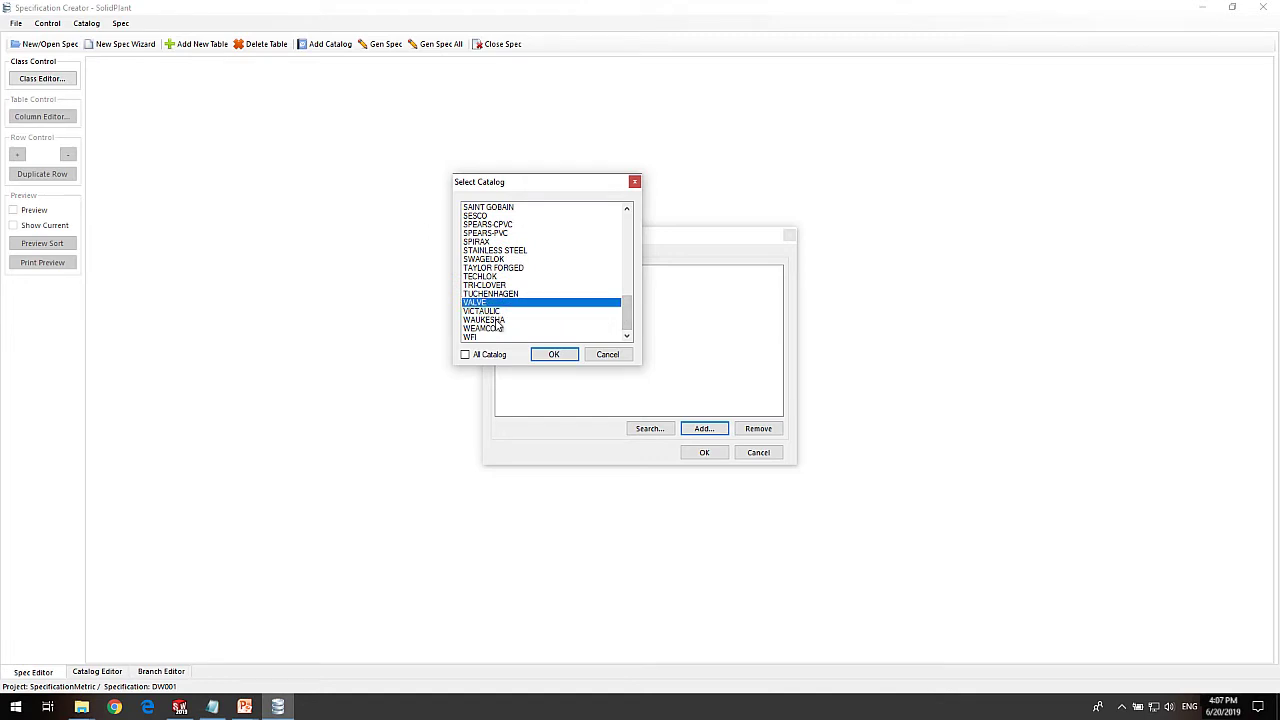
left_click(553, 355)
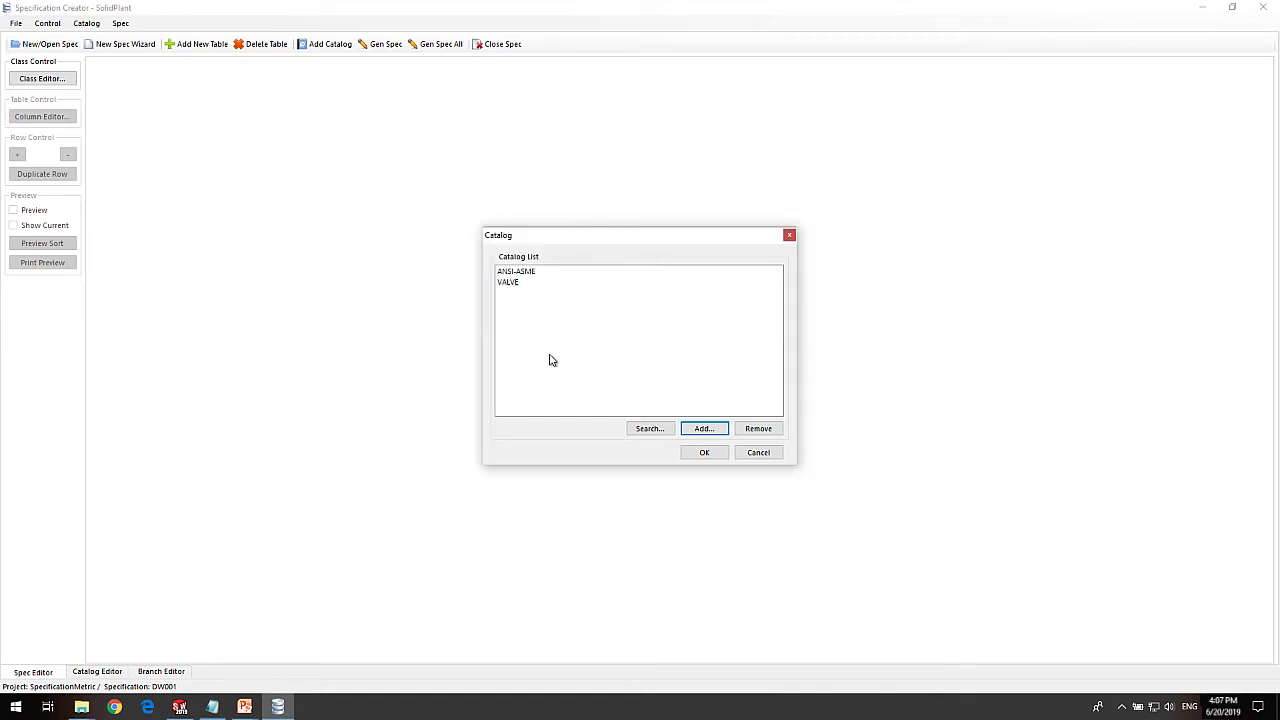
left_click(706, 452)
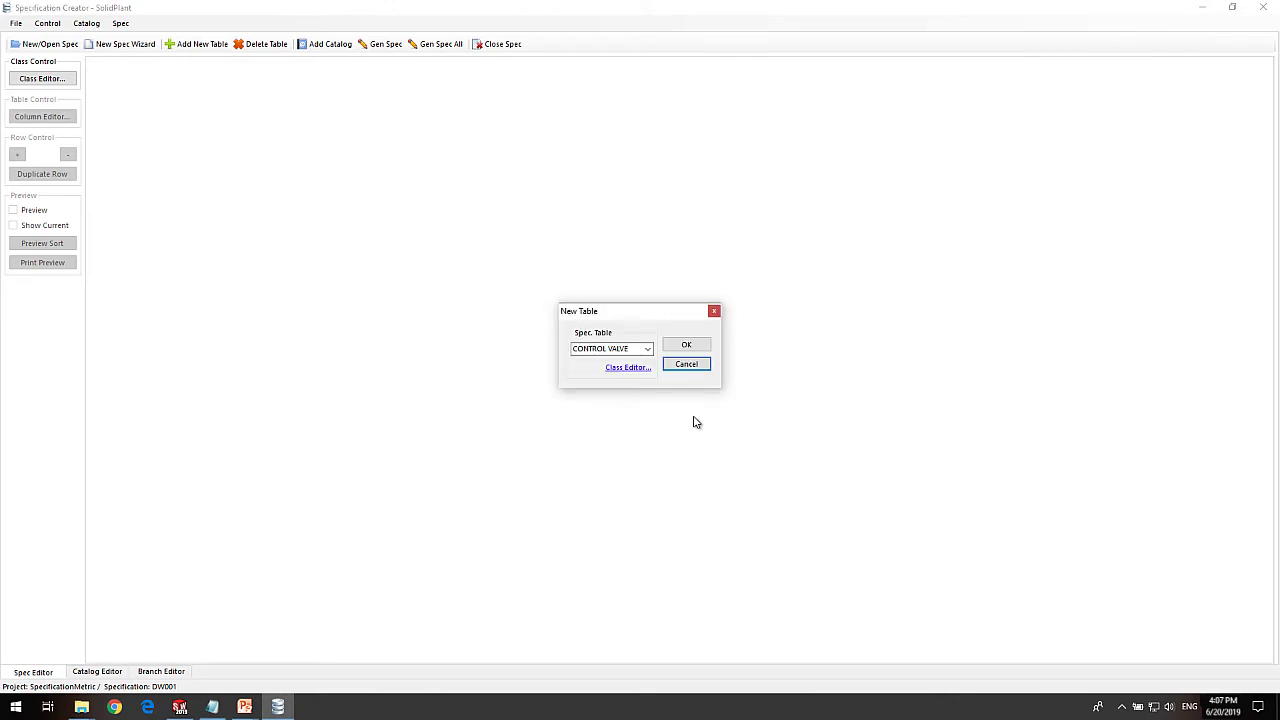
Create a new PIPE spec table.
left_click(648, 350)
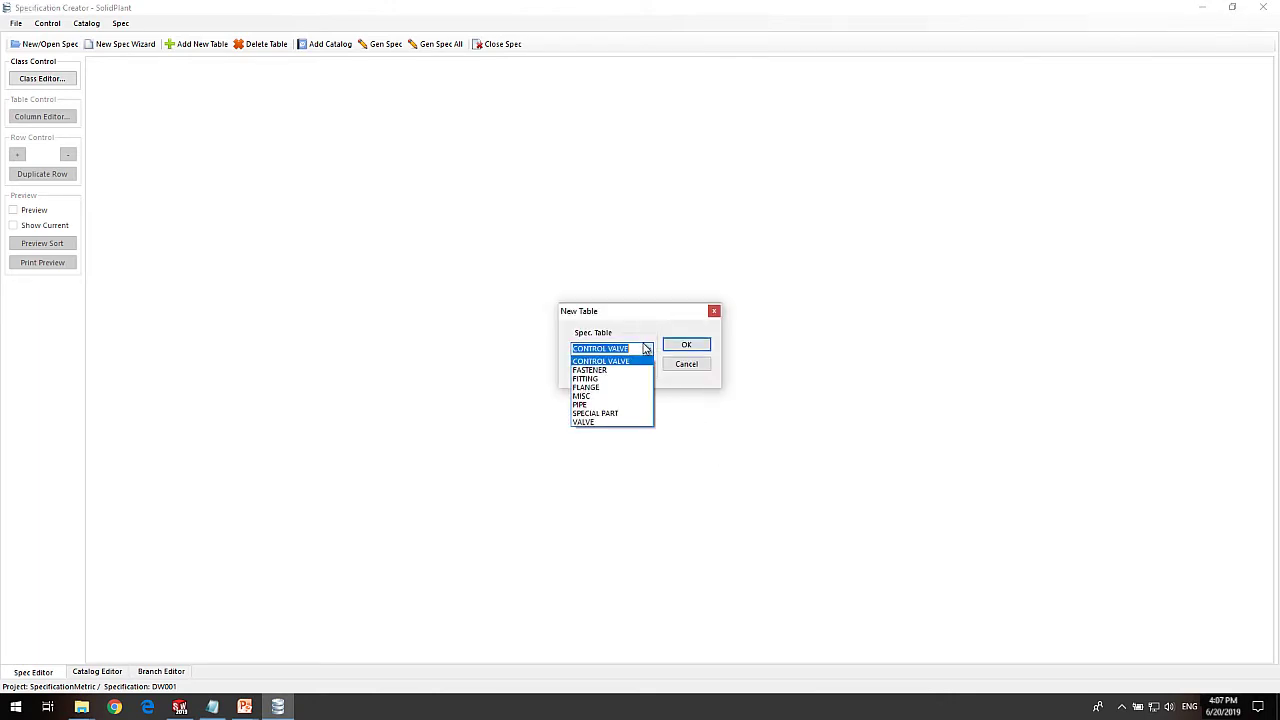
left_click(633, 404)
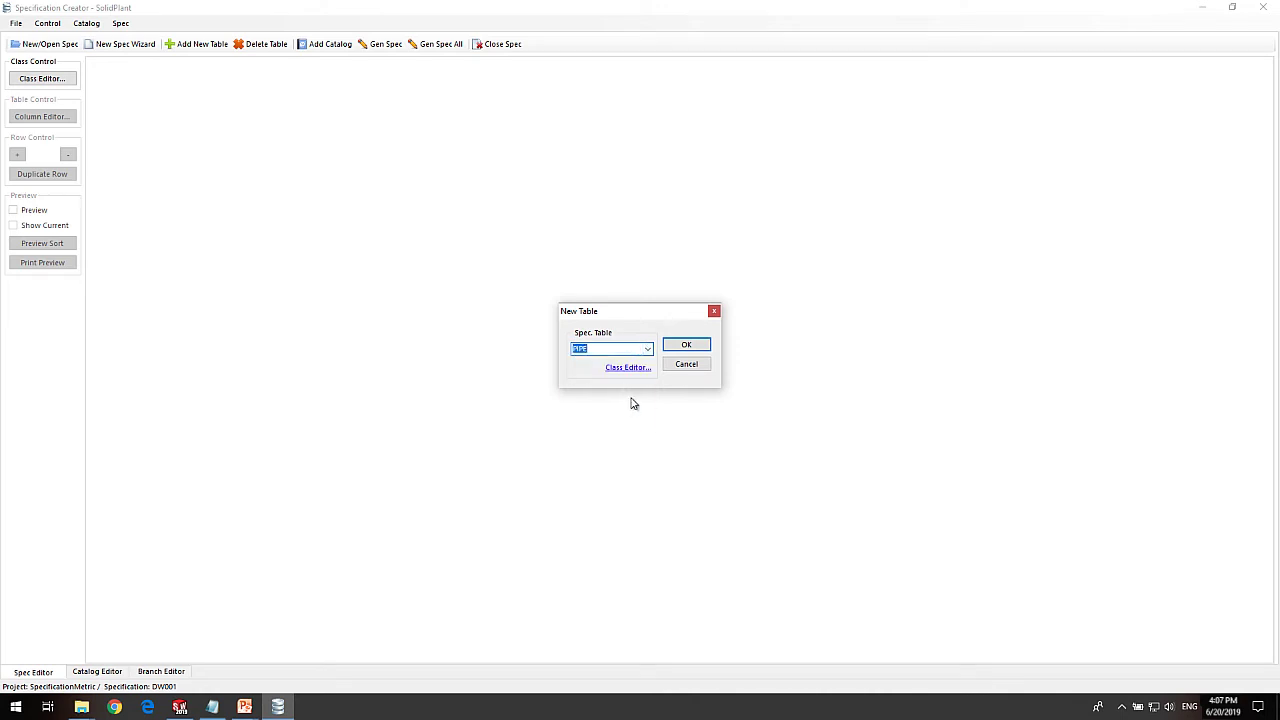
left_click(681, 346)
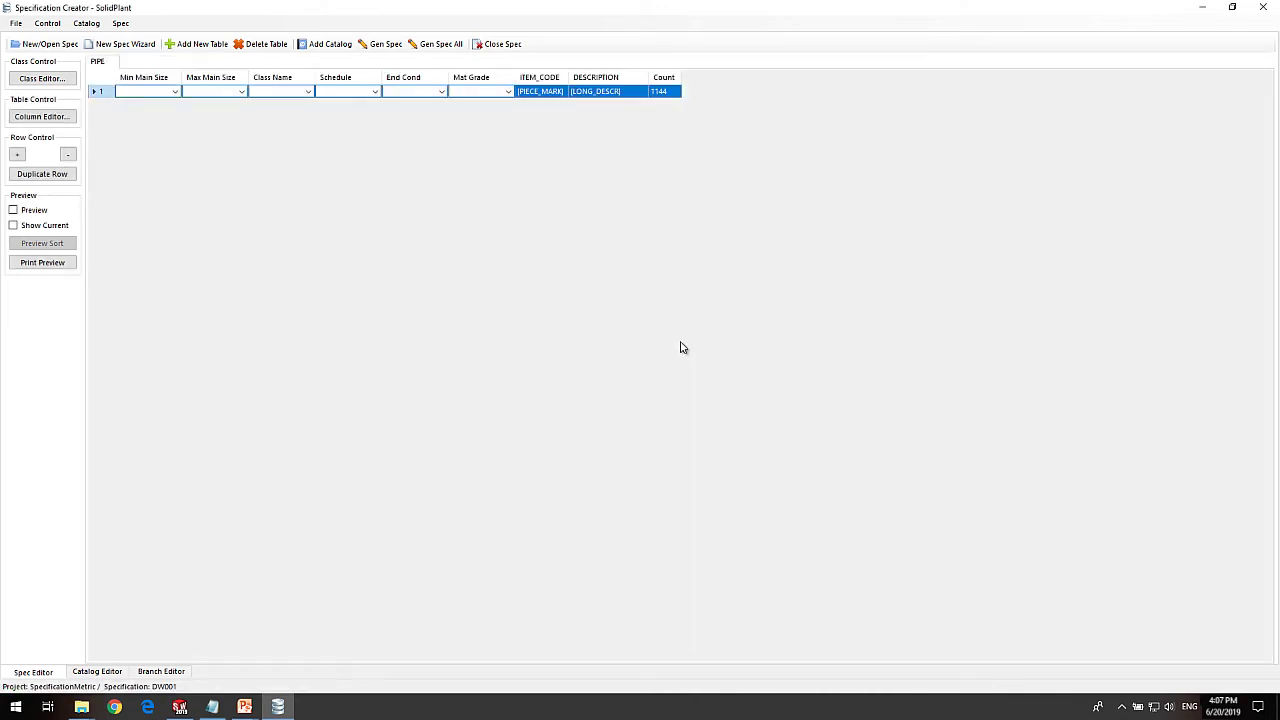
Set the PIPE row to 10mm–200mm main size, class PIPE, schedule 80.
left_click(174, 92)
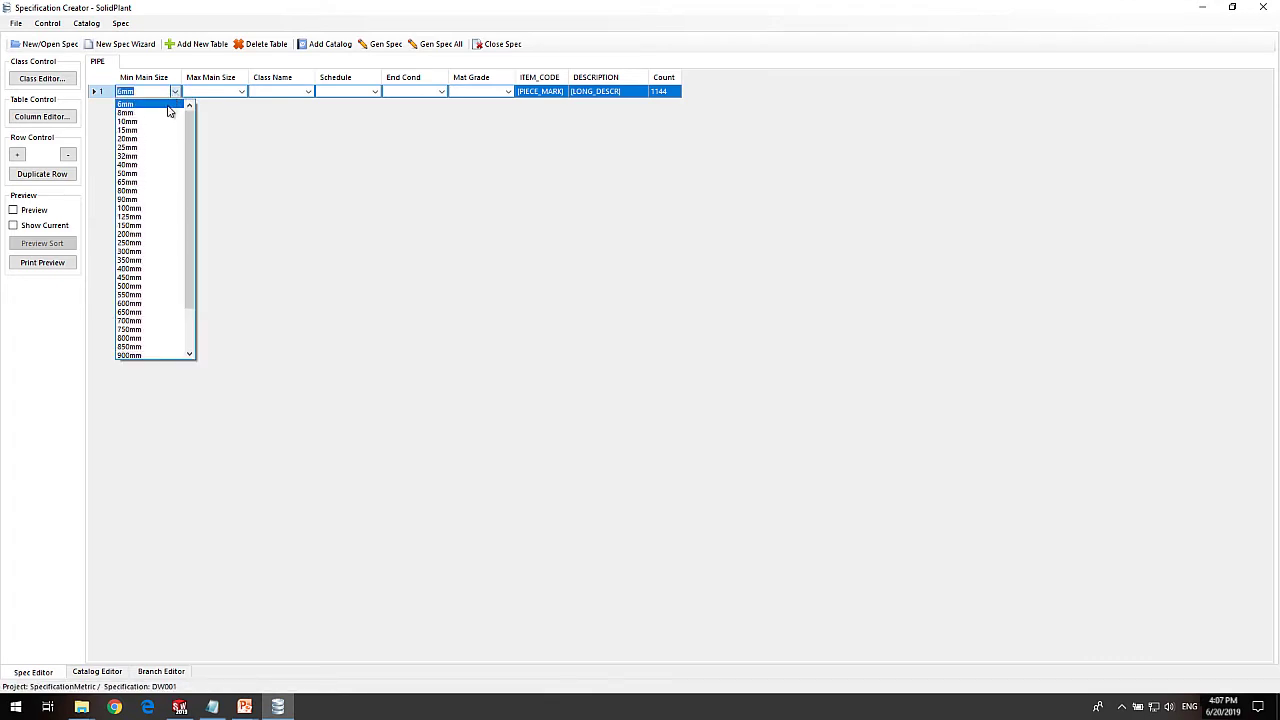
left_click(163, 121)
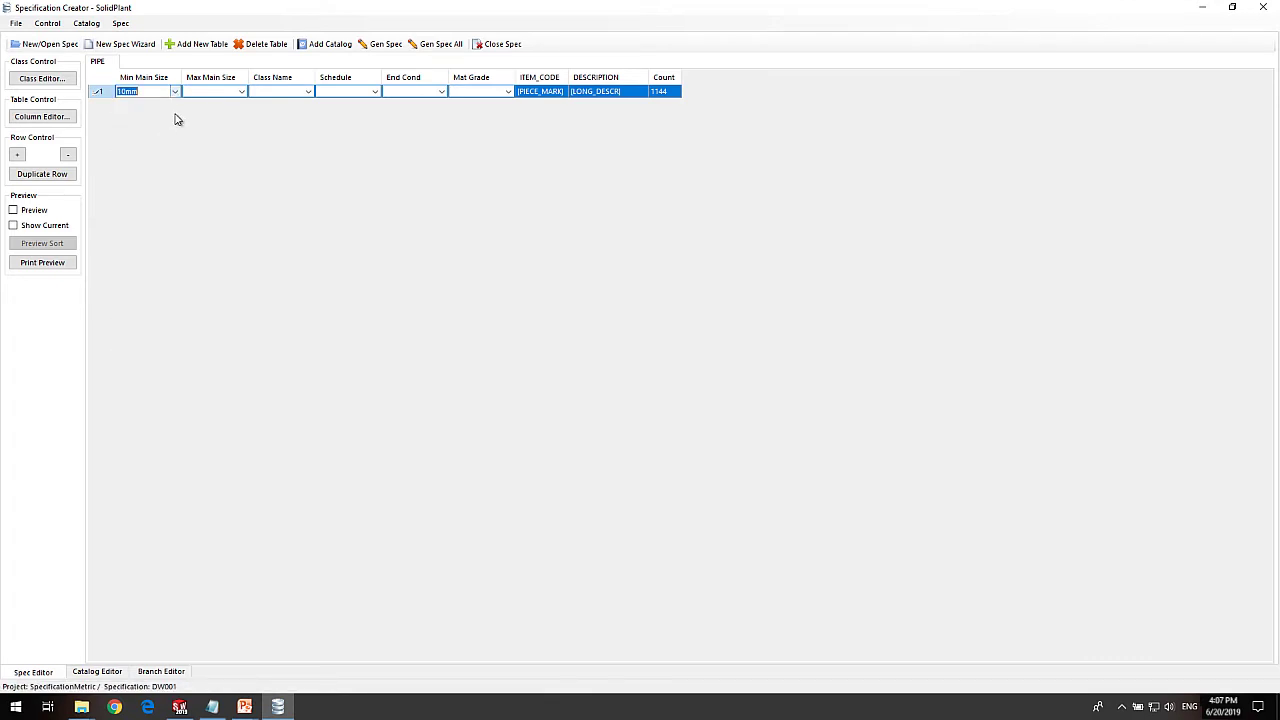
left_click(242, 92)
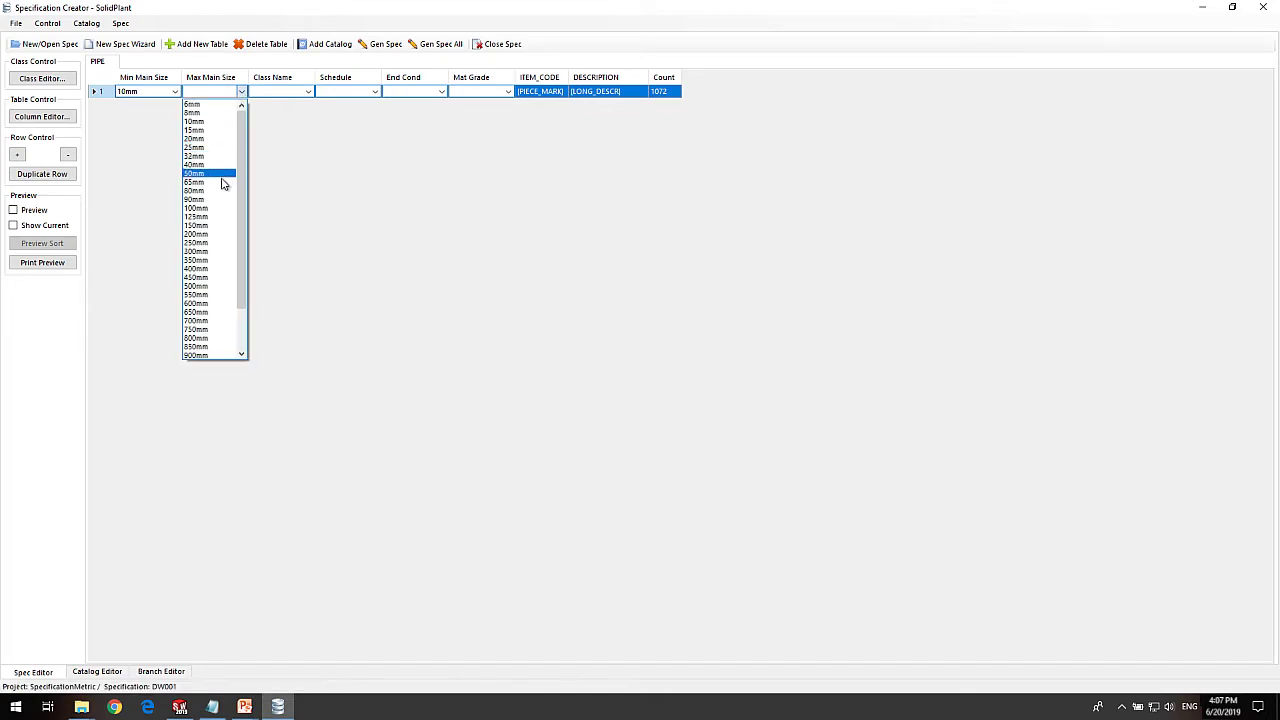
left_click(213, 233)
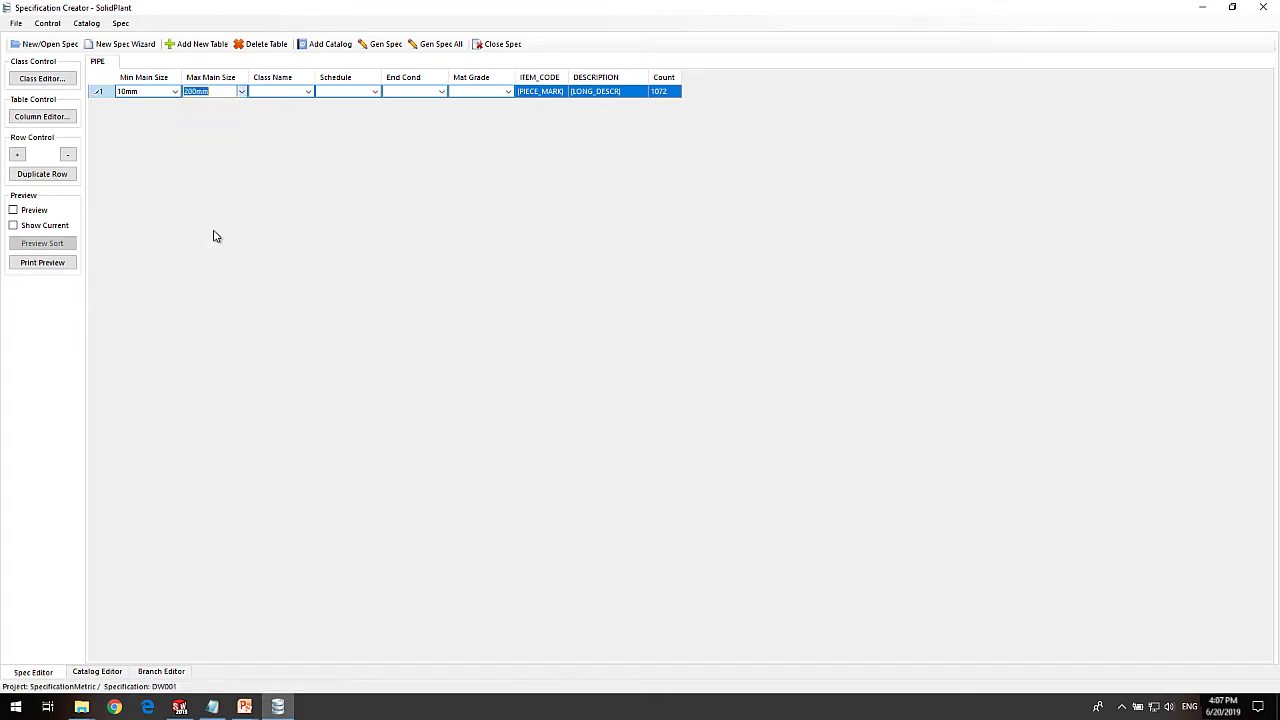
left_click(309, 92)
left_click(306, 107)
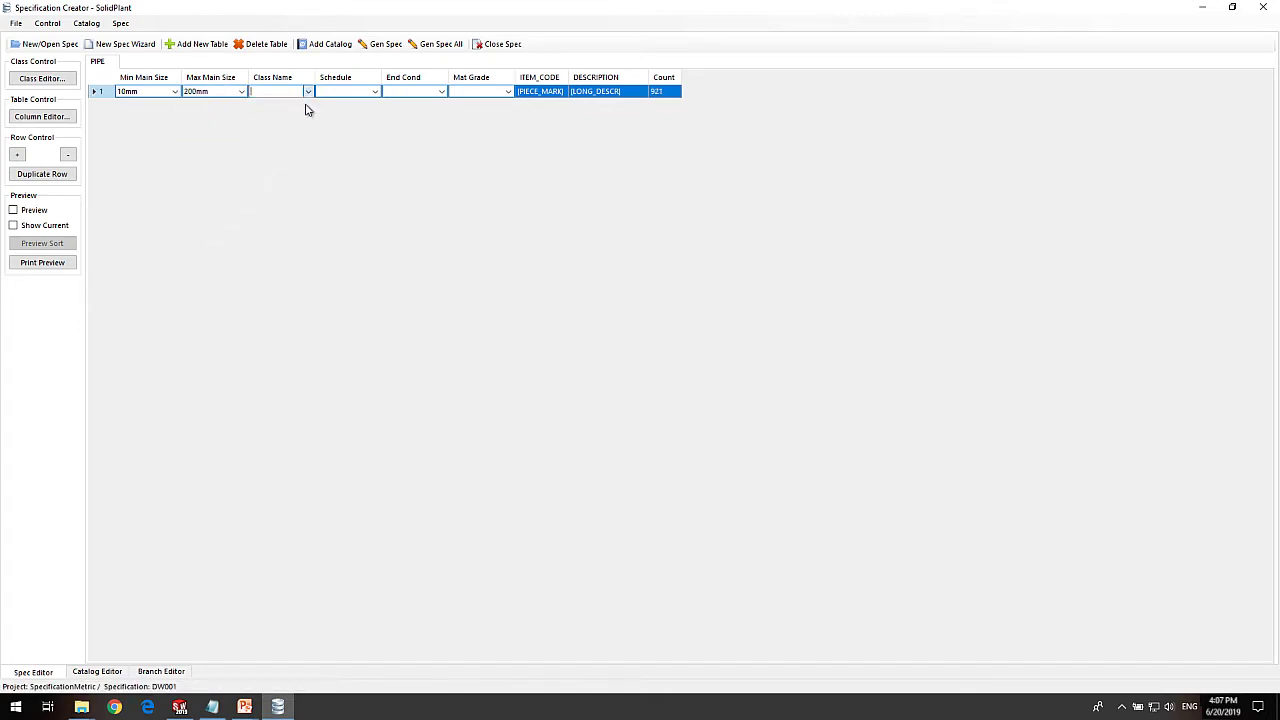
left_click(375, 92)
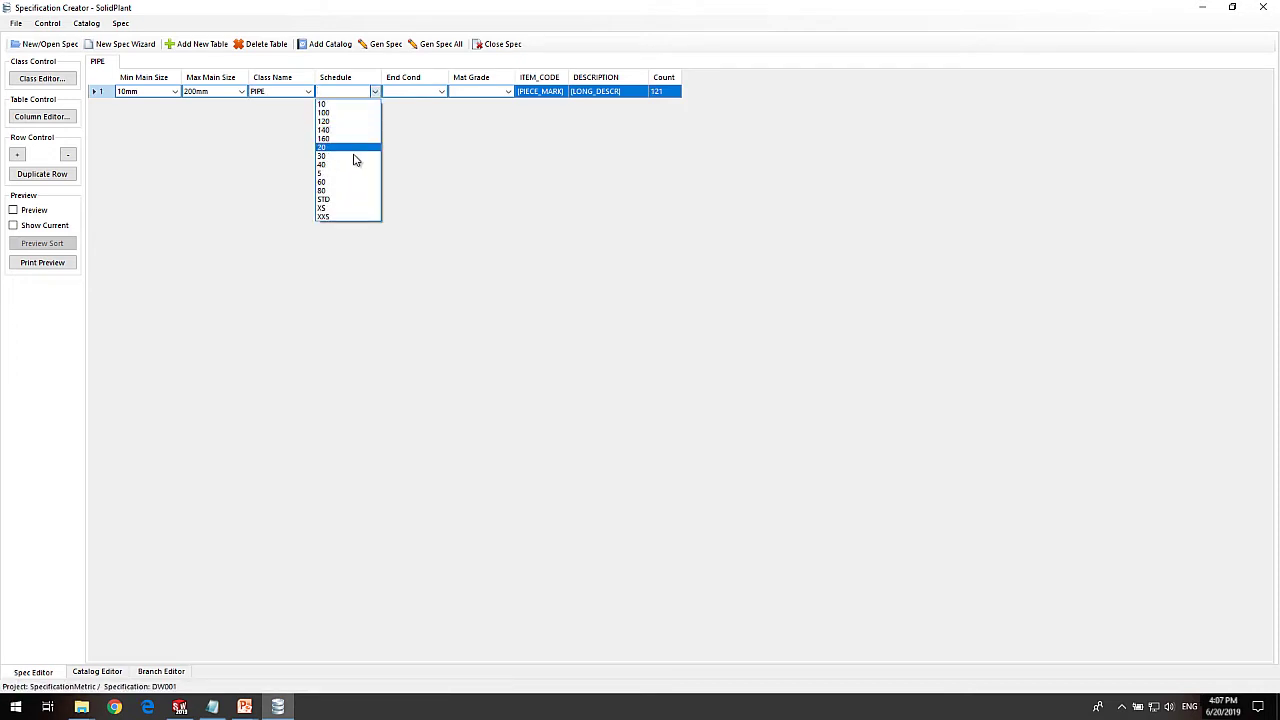
left_click(350, 185)
left_click(13, 210)
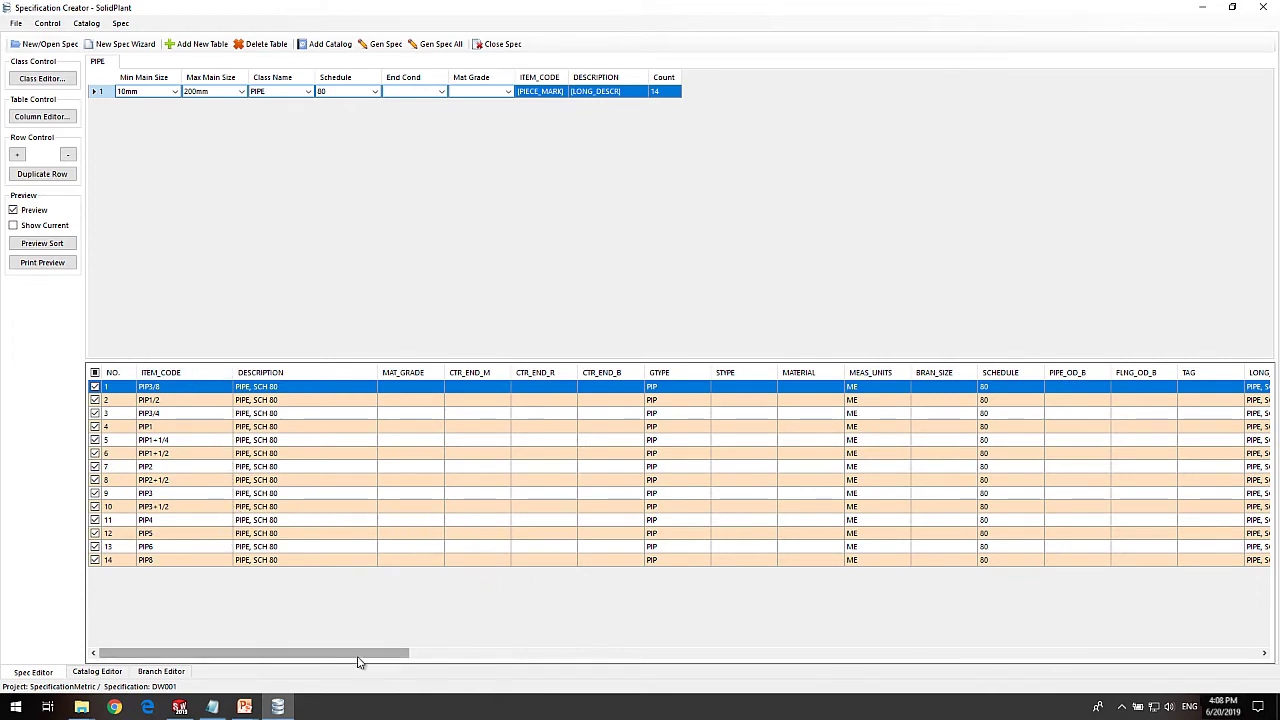
left_click_drag(352, 654, 925, 636)
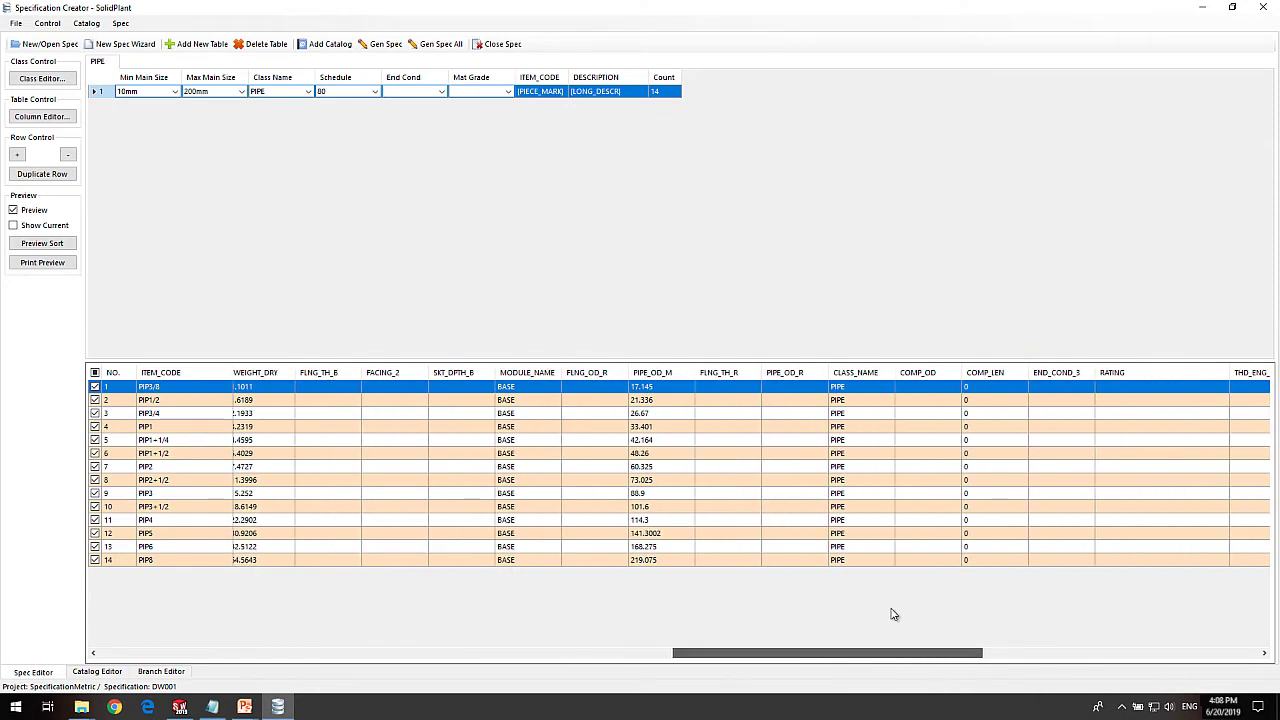
left_click_drag(810, 653, 712, 636)
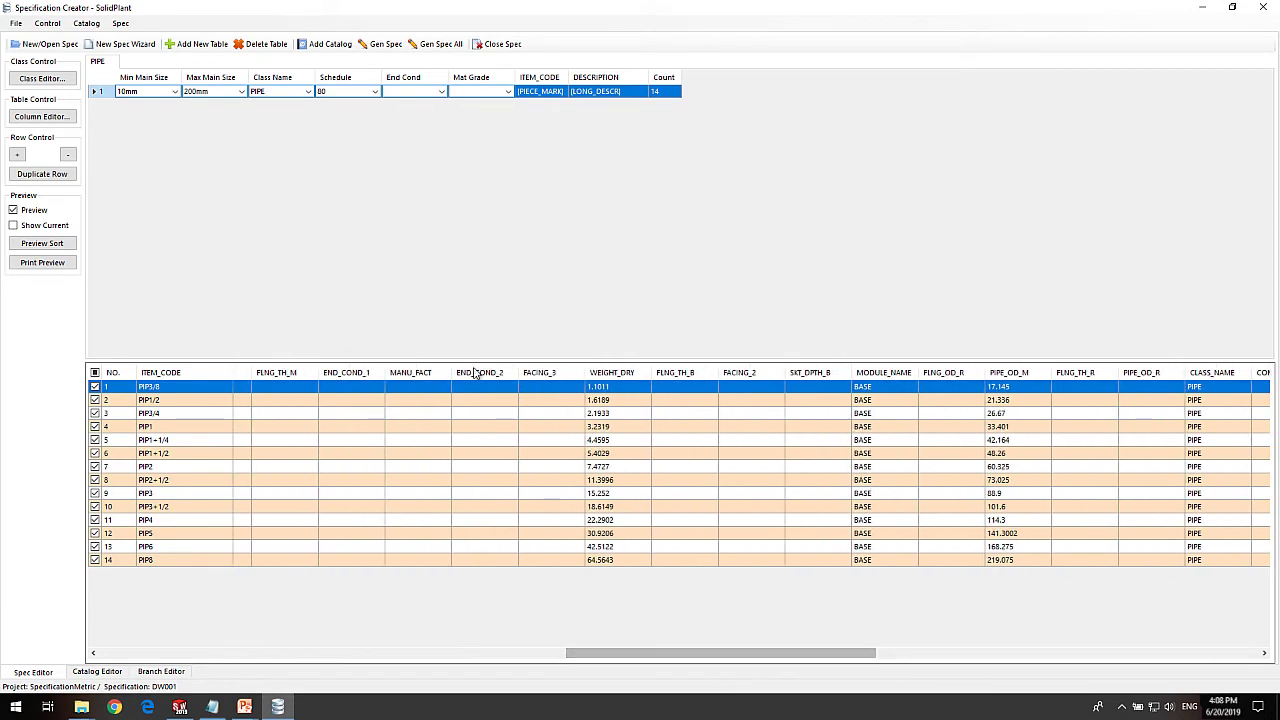
left_click(13, 211)
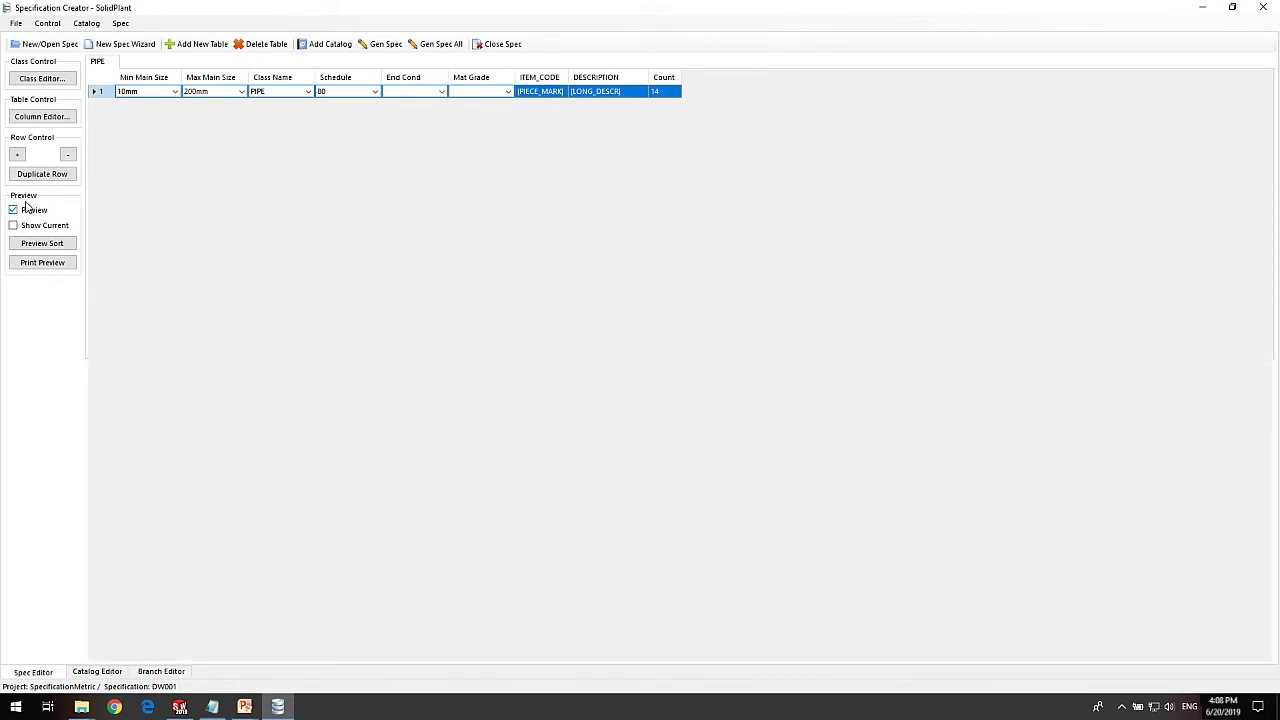
Add a new FITTING spec table.
left_click(201, 51)
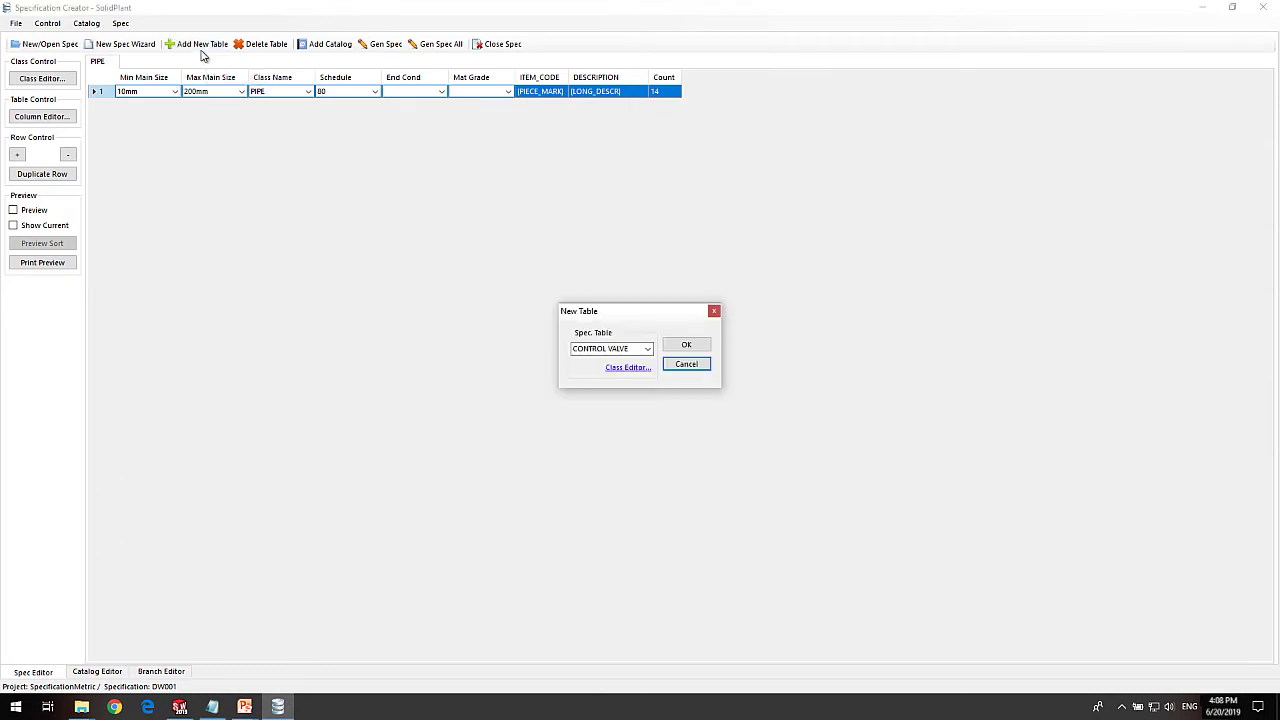
left_click(648, 349)
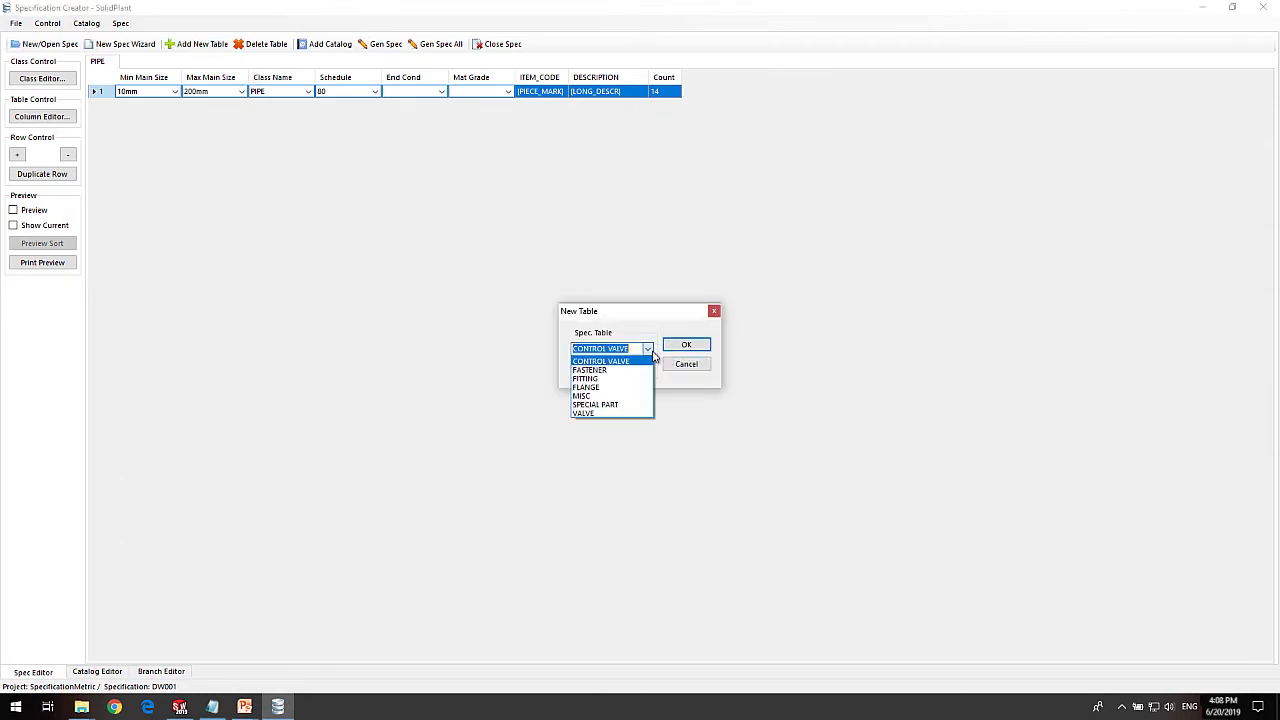
left_click(621, 384)
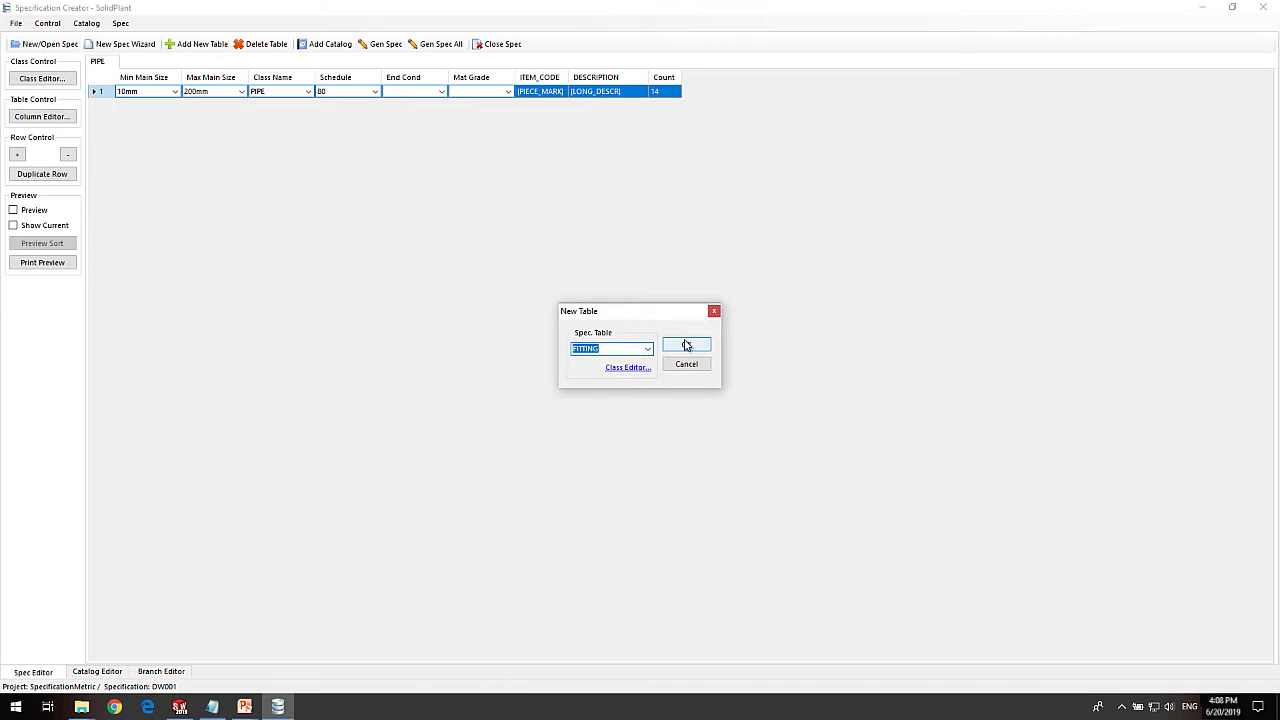
left_click(684, 345)
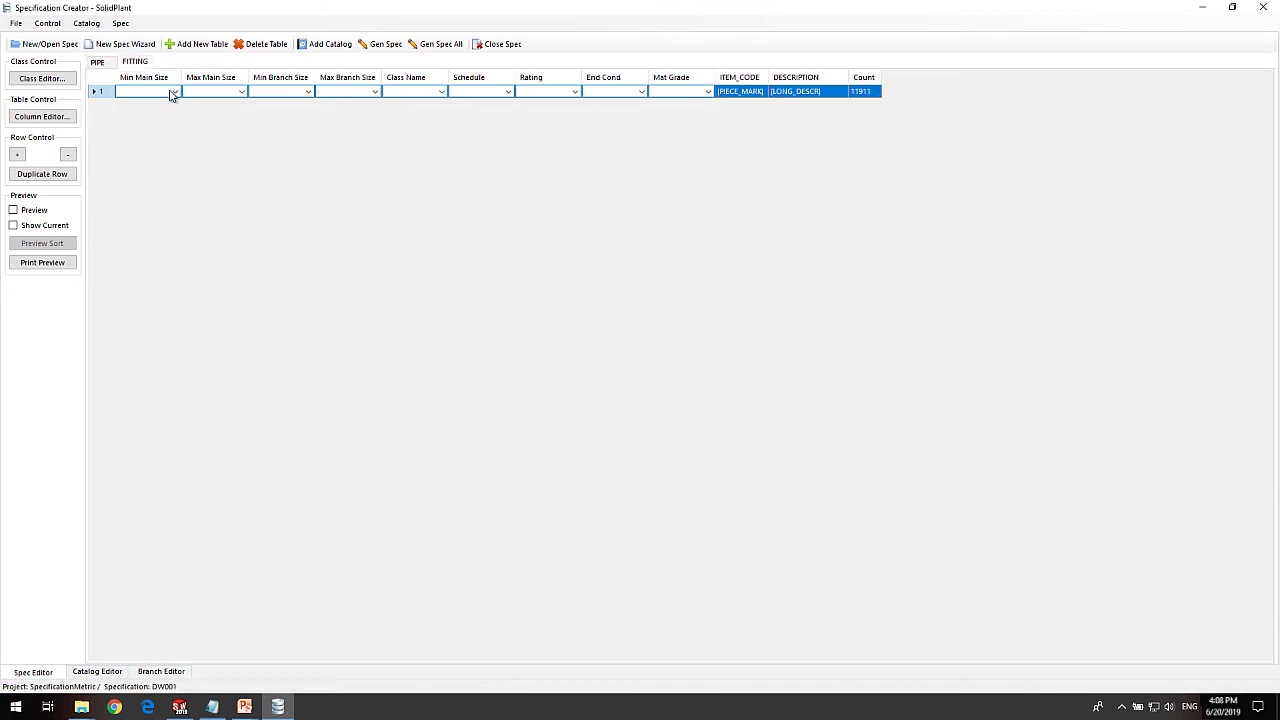
Set the FITTING row to 10mm–200mm ELBOW_LR_90, schedule 80, and preview matching elbows.
left_click(174, 92)
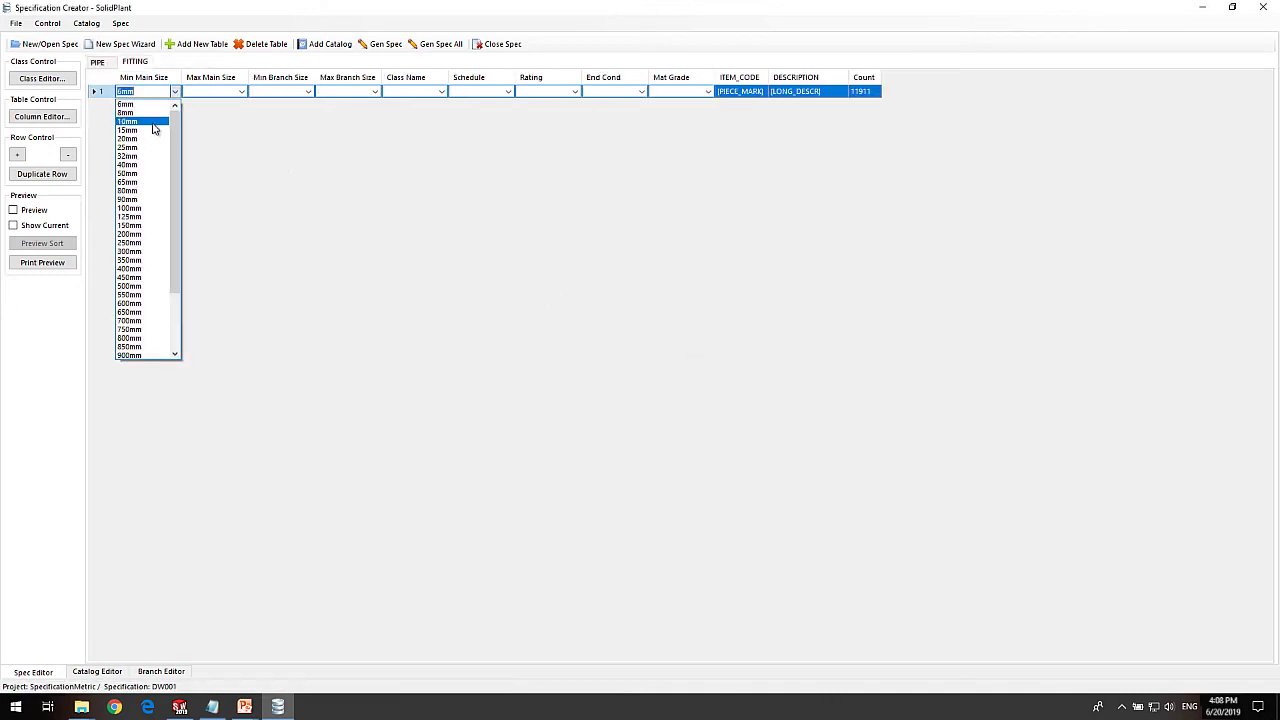
left_click(153, 126)
left_click(241, 92)
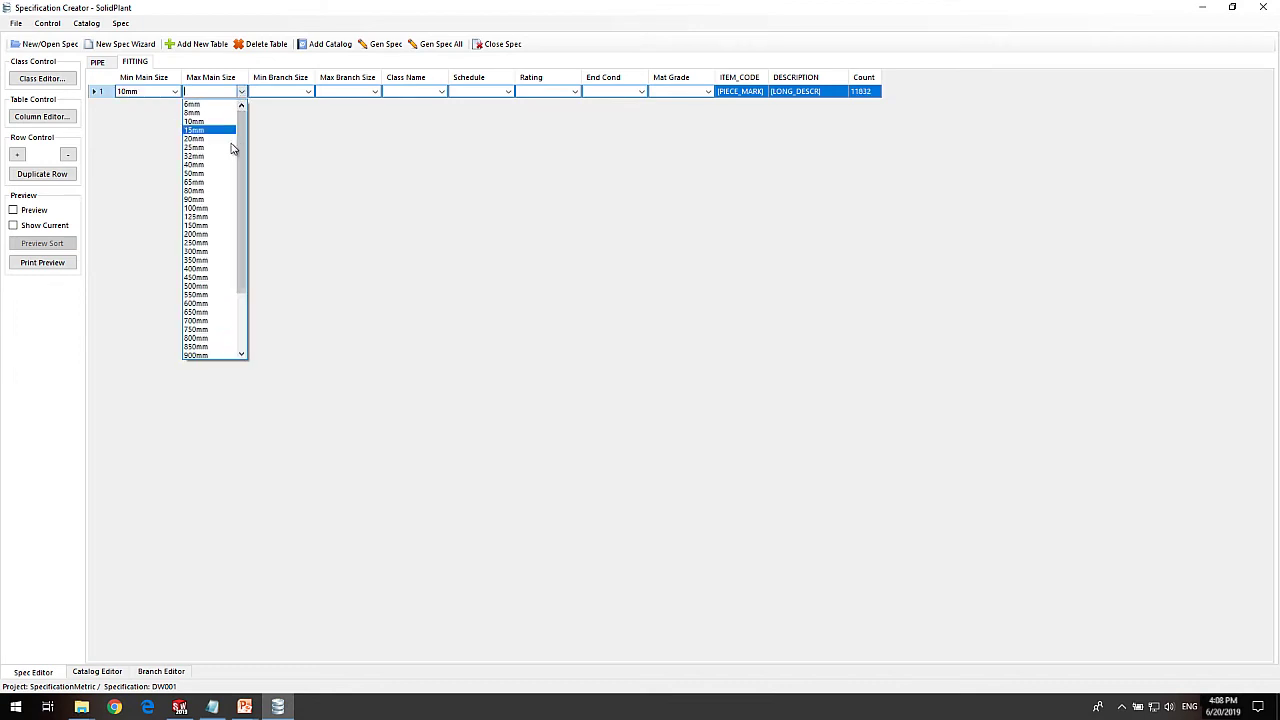
left_click(217, 233)
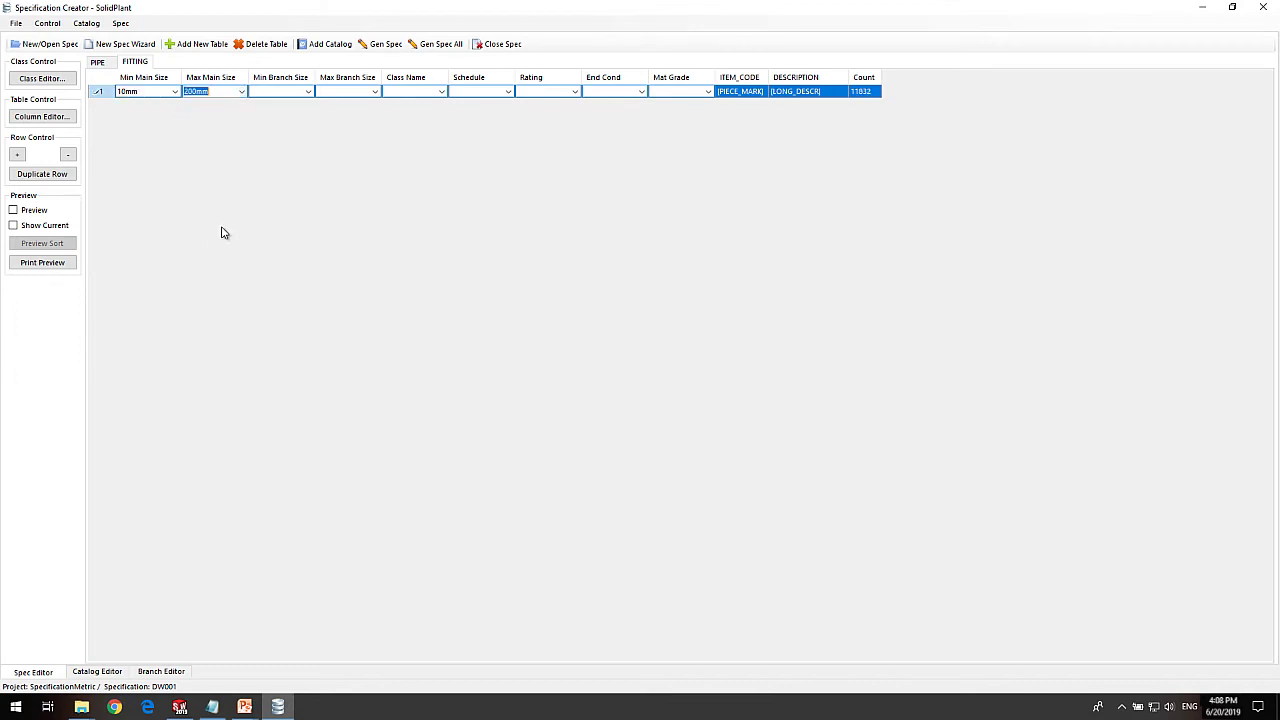
left_click(438, 92)
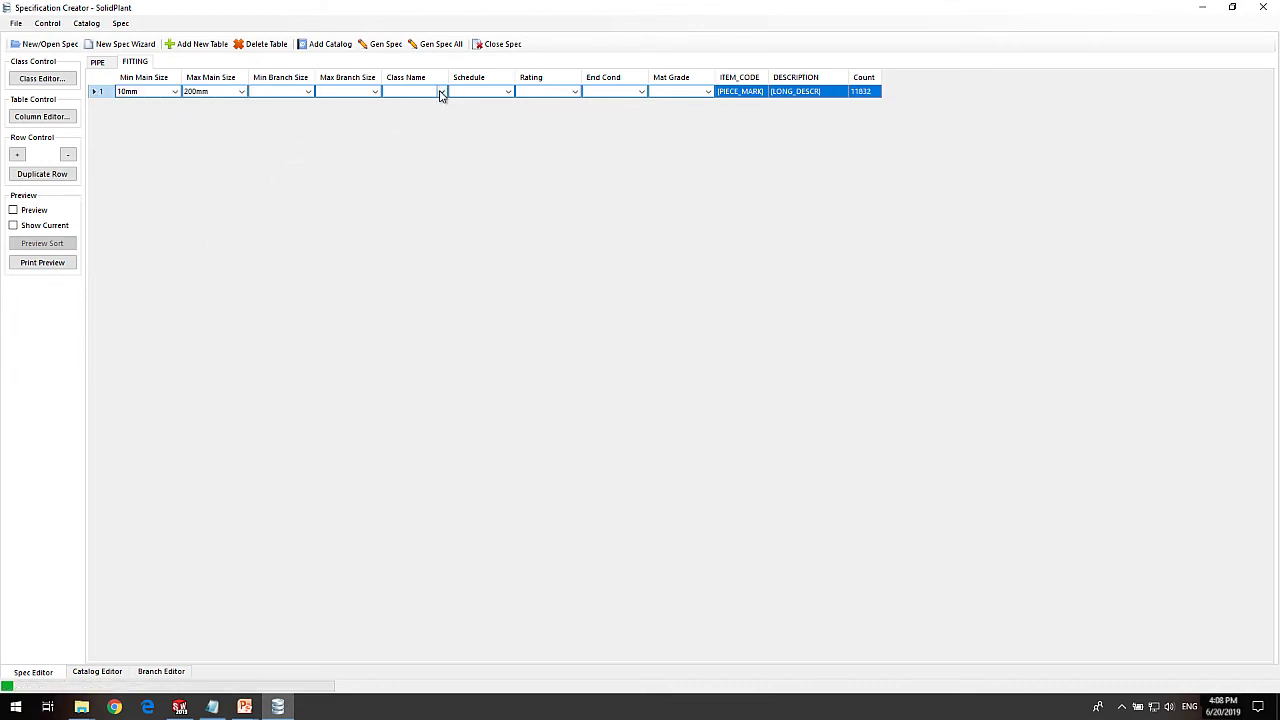
left_click(440, 92)
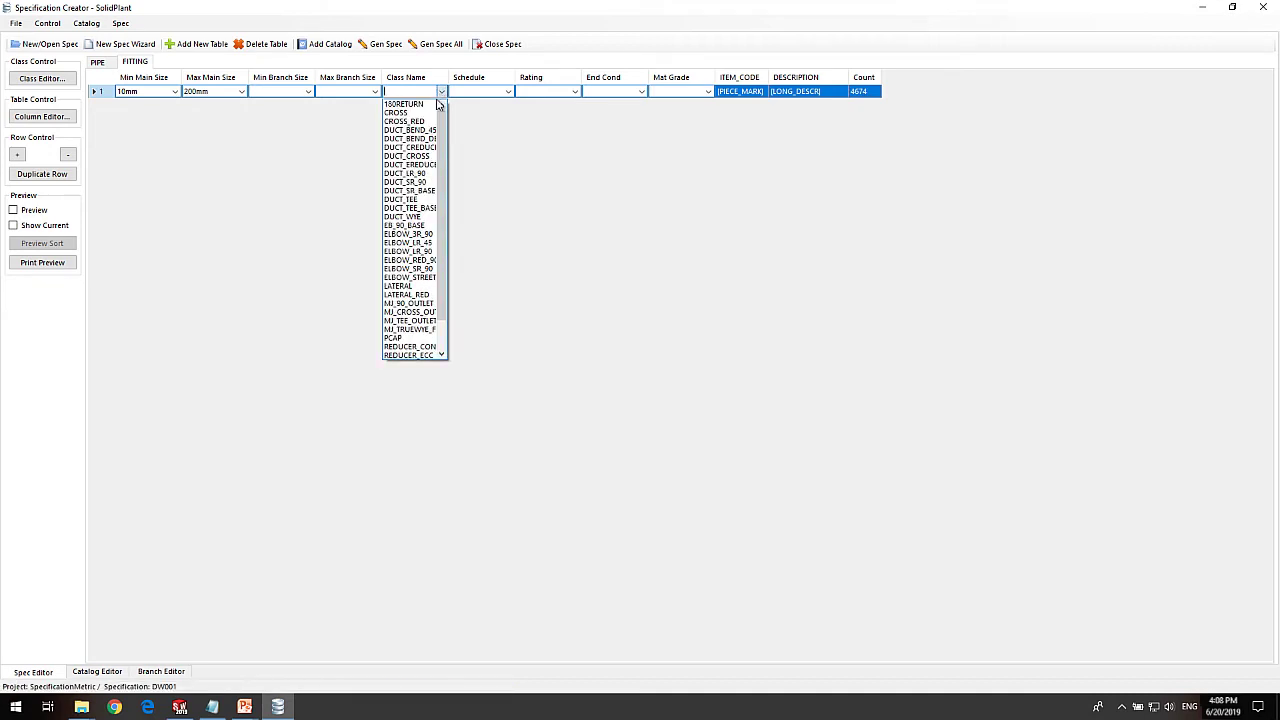
left_click(416, 251)
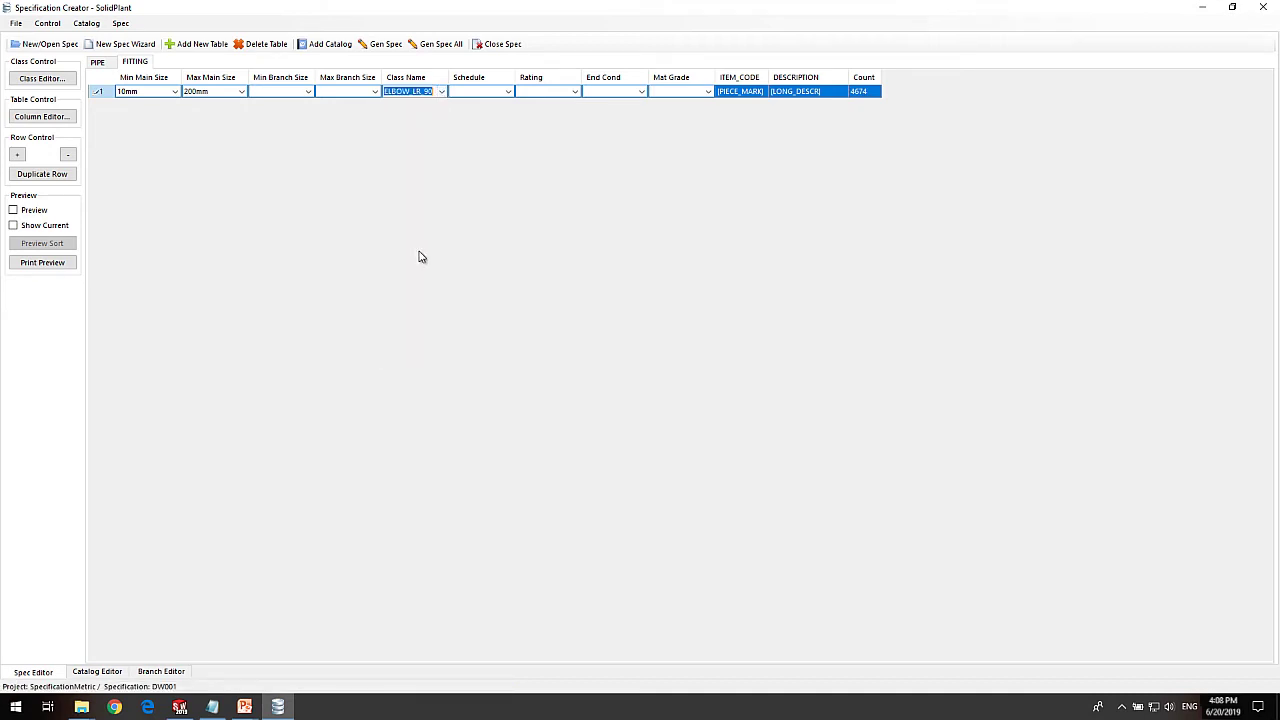
left_click(508, 92)
left_click(508, 92)
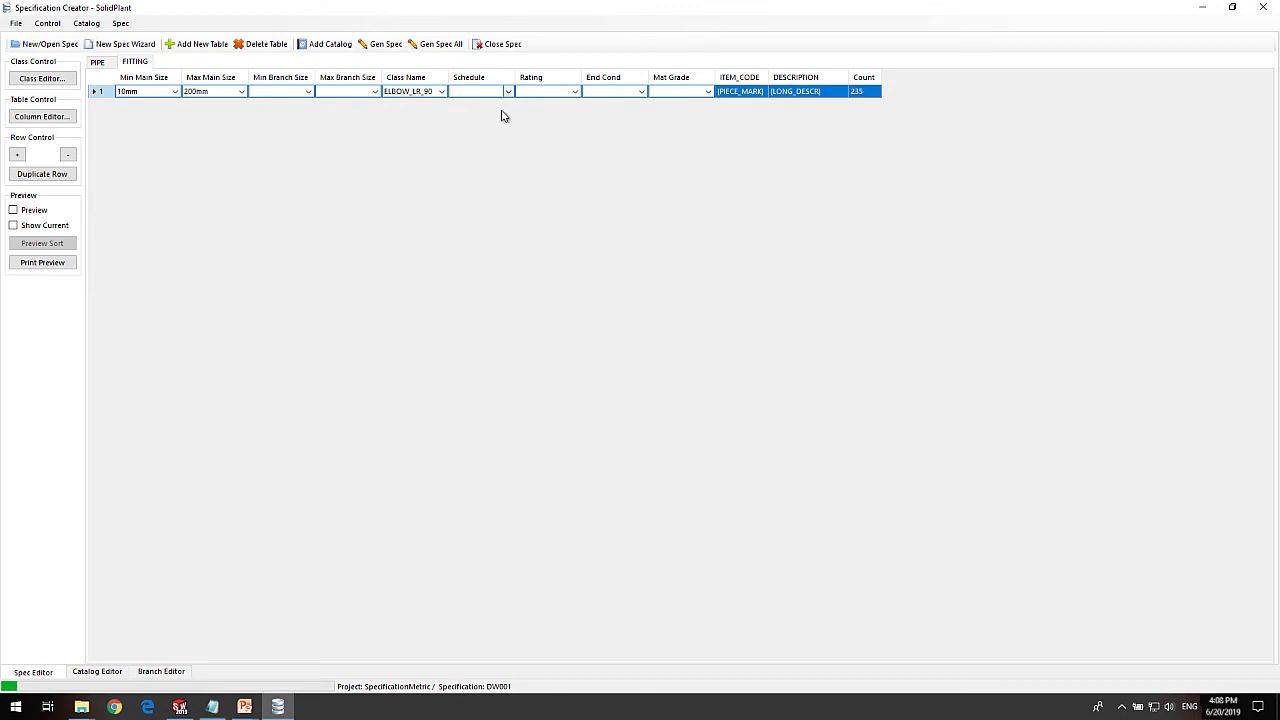
left_click(480, 182)
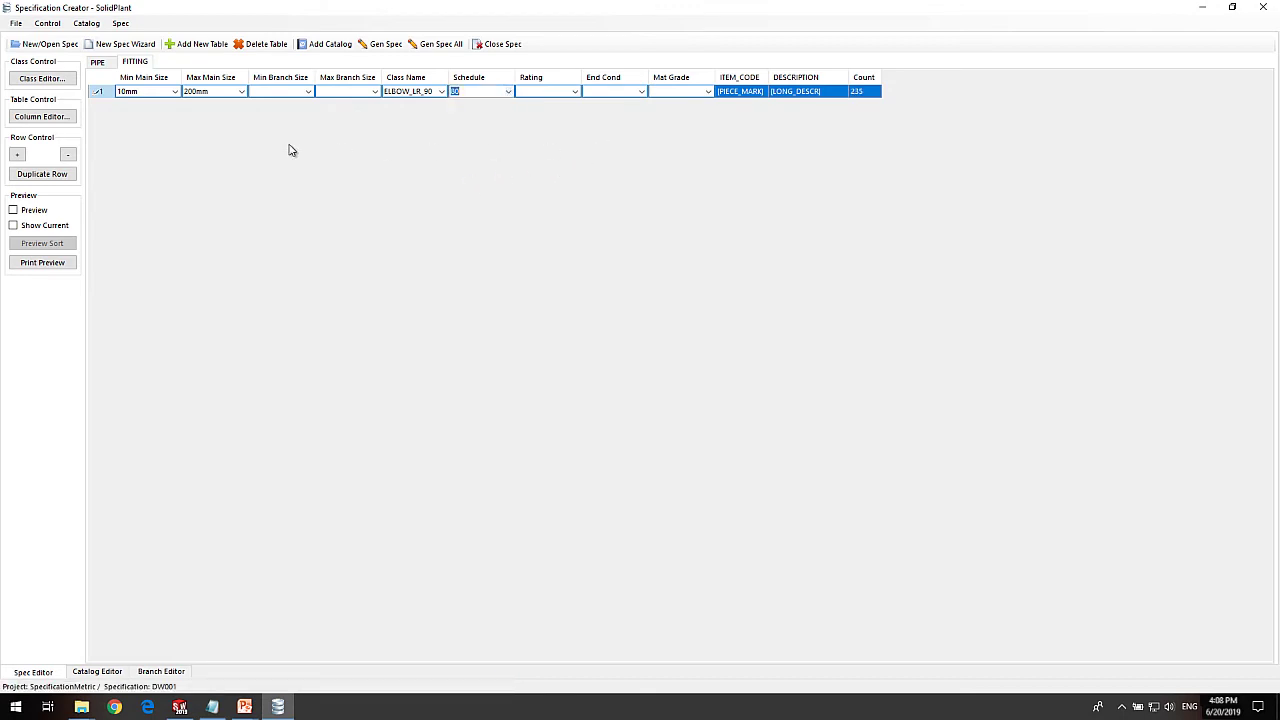
left_click(14, 210)
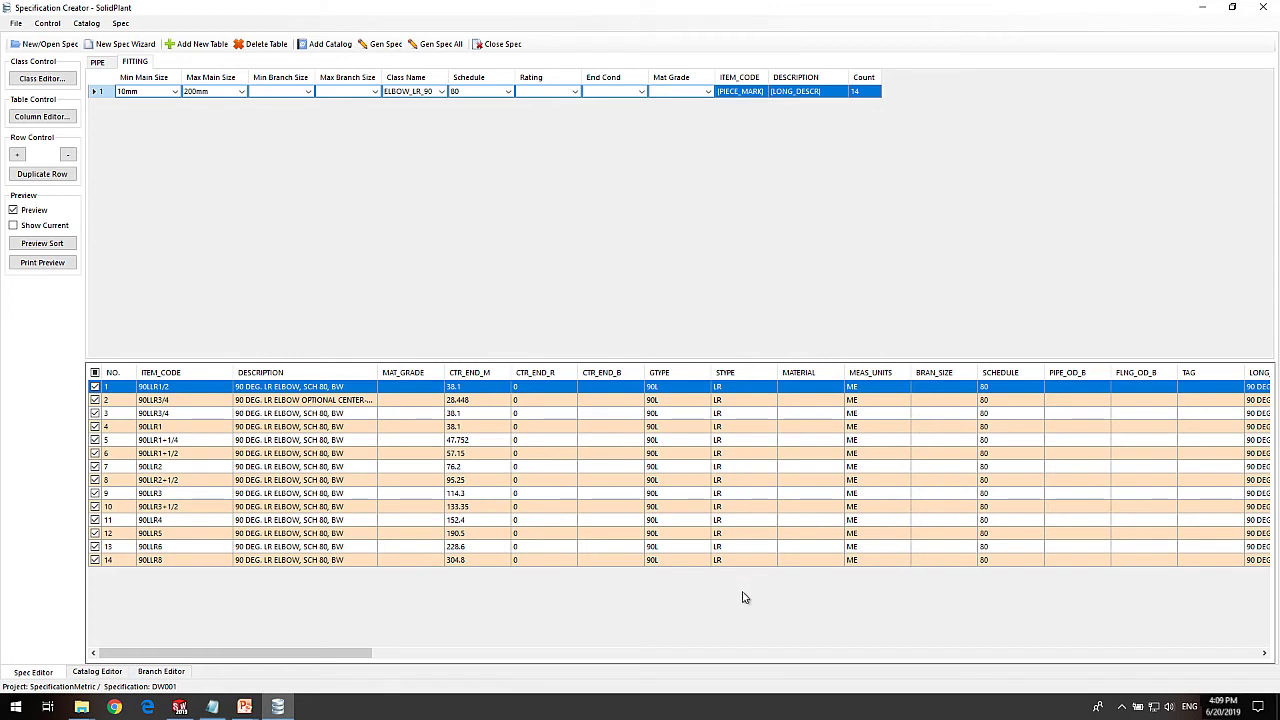
Turn off the preview of the 14 ELBOW_LR_90 elbows.
left_click(14, 210)
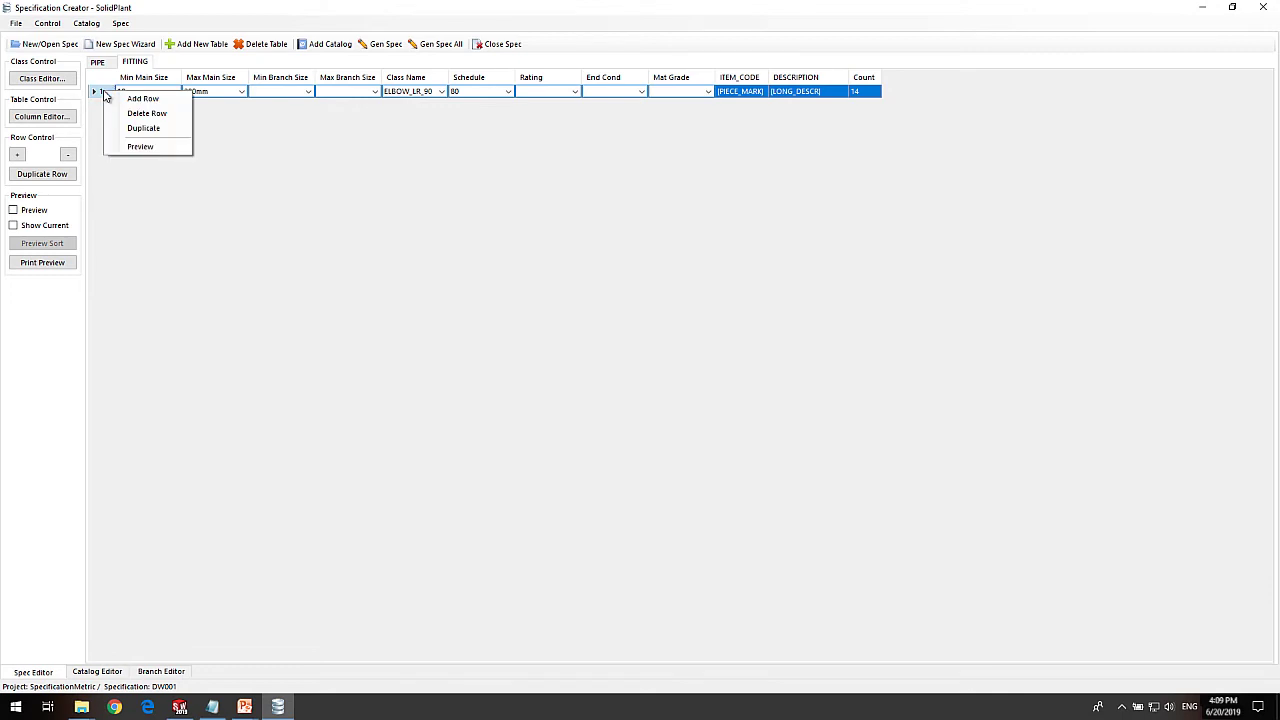
Add a second FITTING row with class TEE and schedule 80, then preview its tees.
left_click(121, 102)
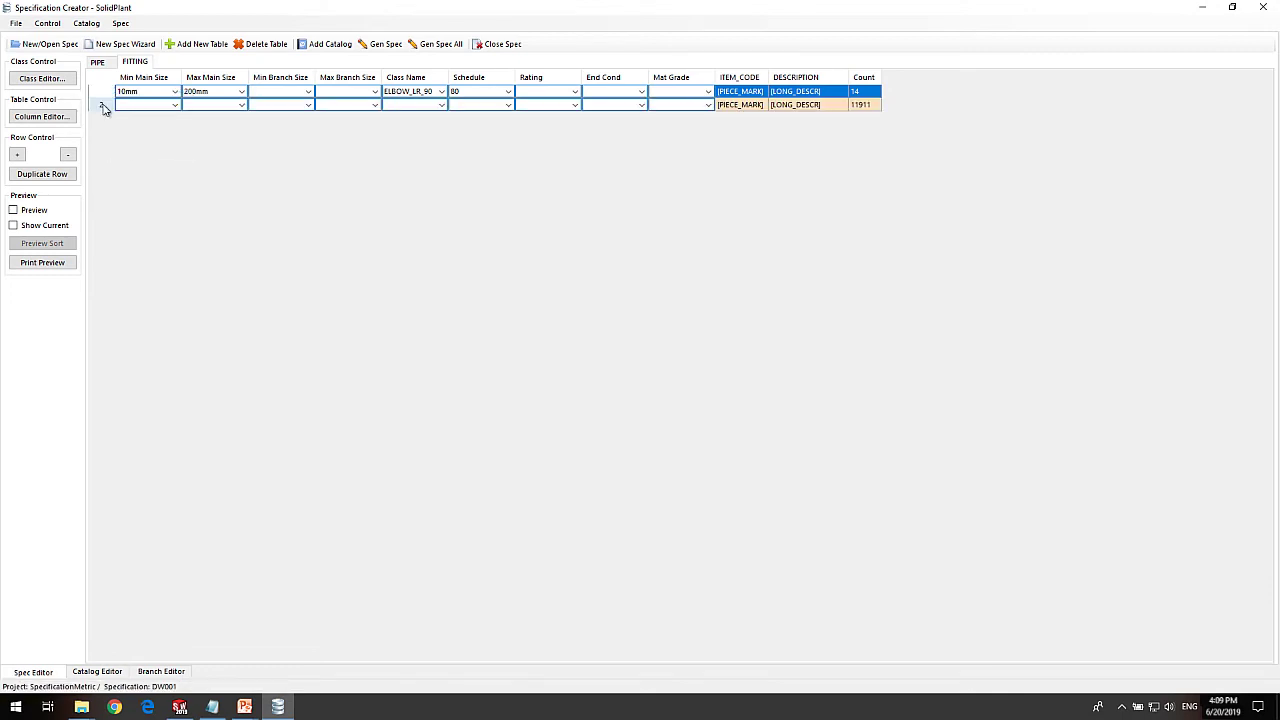
left_click(103, 105)
left_click(443, 104)
left_click(443, 105)
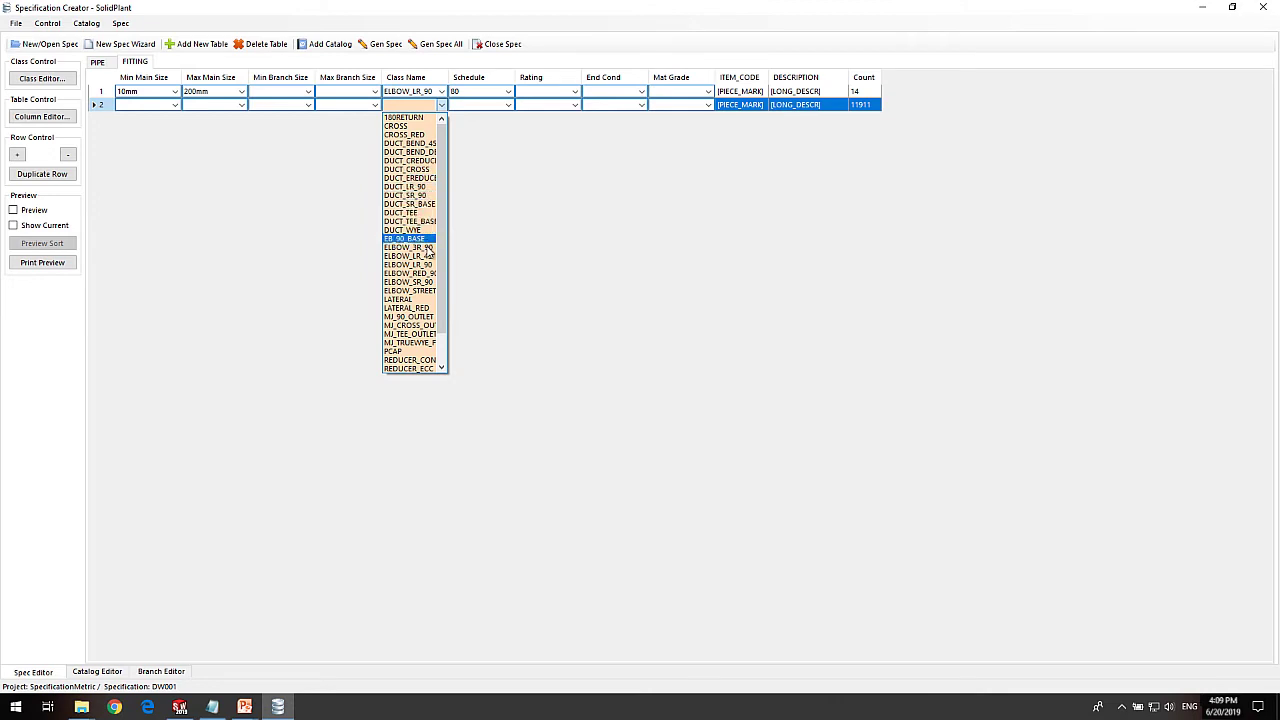
scroll(416, 300, "down", 2)
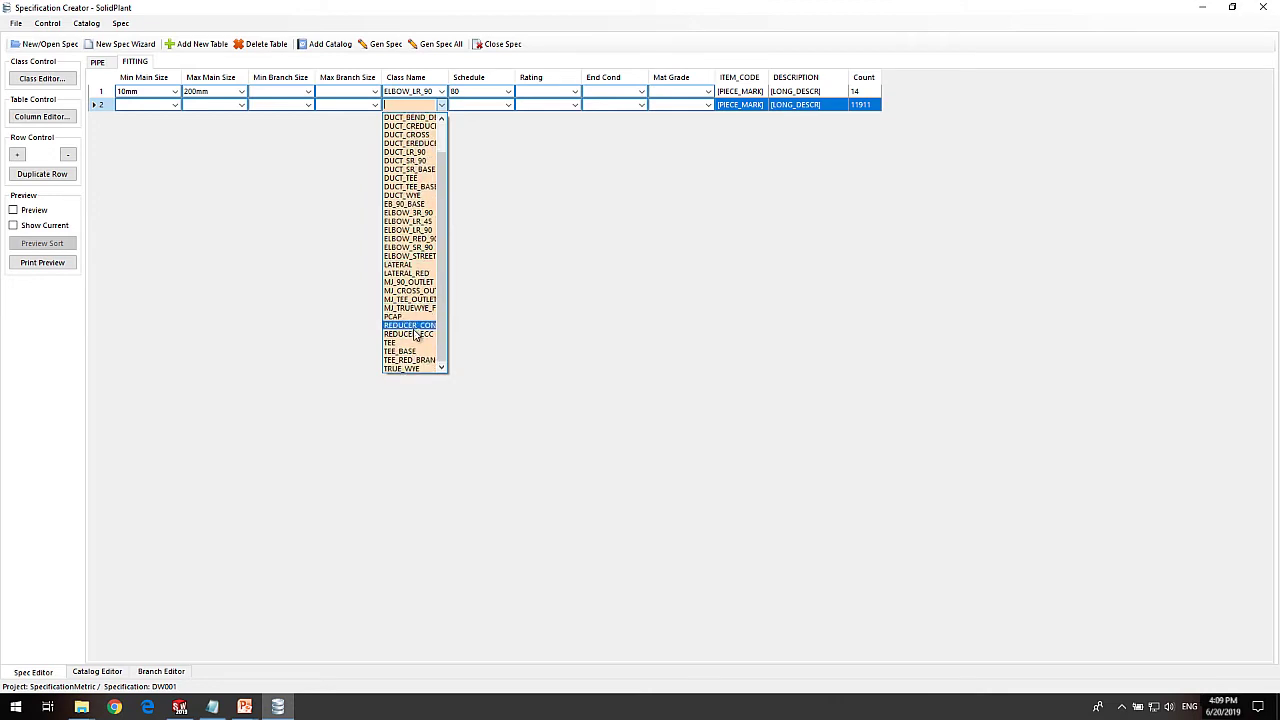
left_click(416, 343)
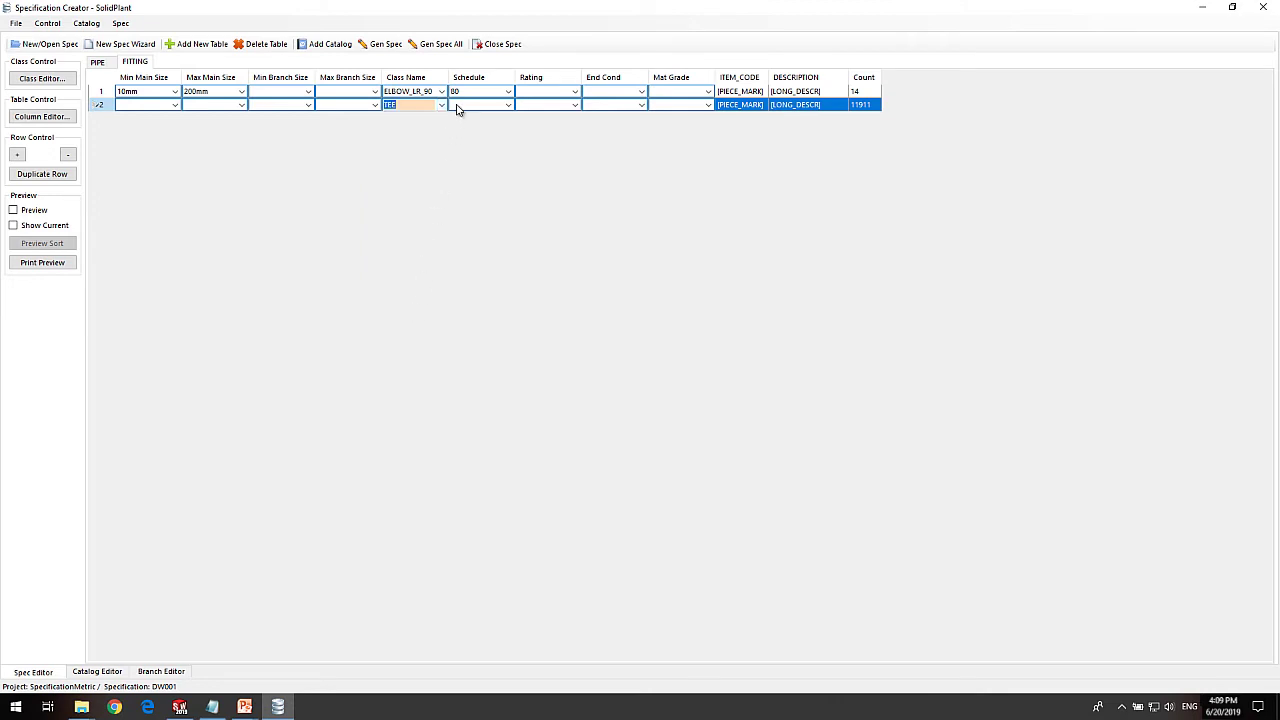
left_click(508, 105)
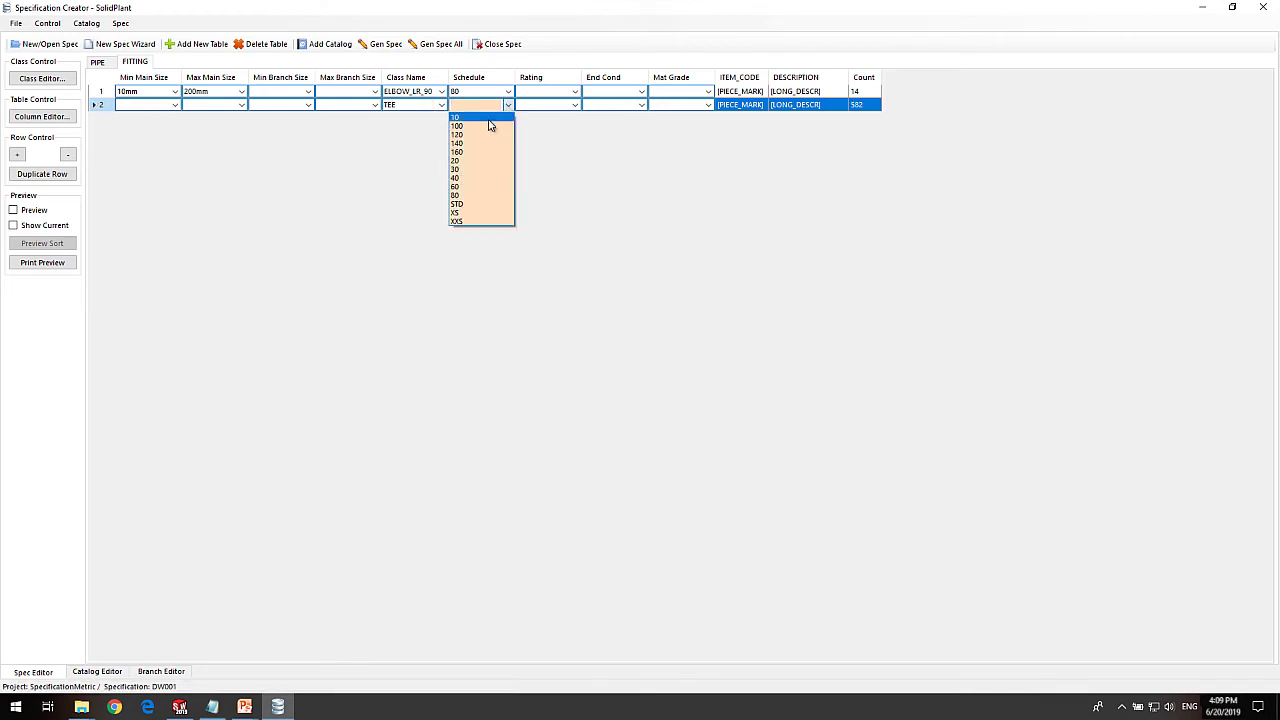
left_click(462, 195)
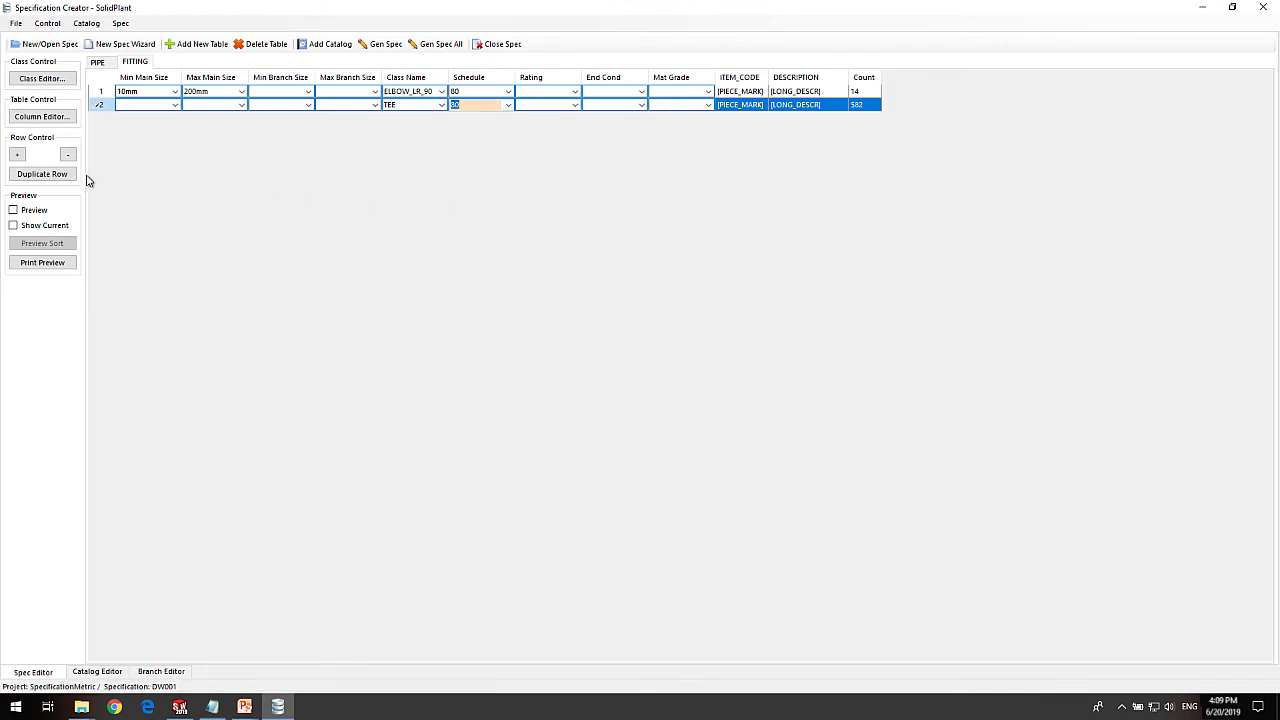
left_click(13, 211)
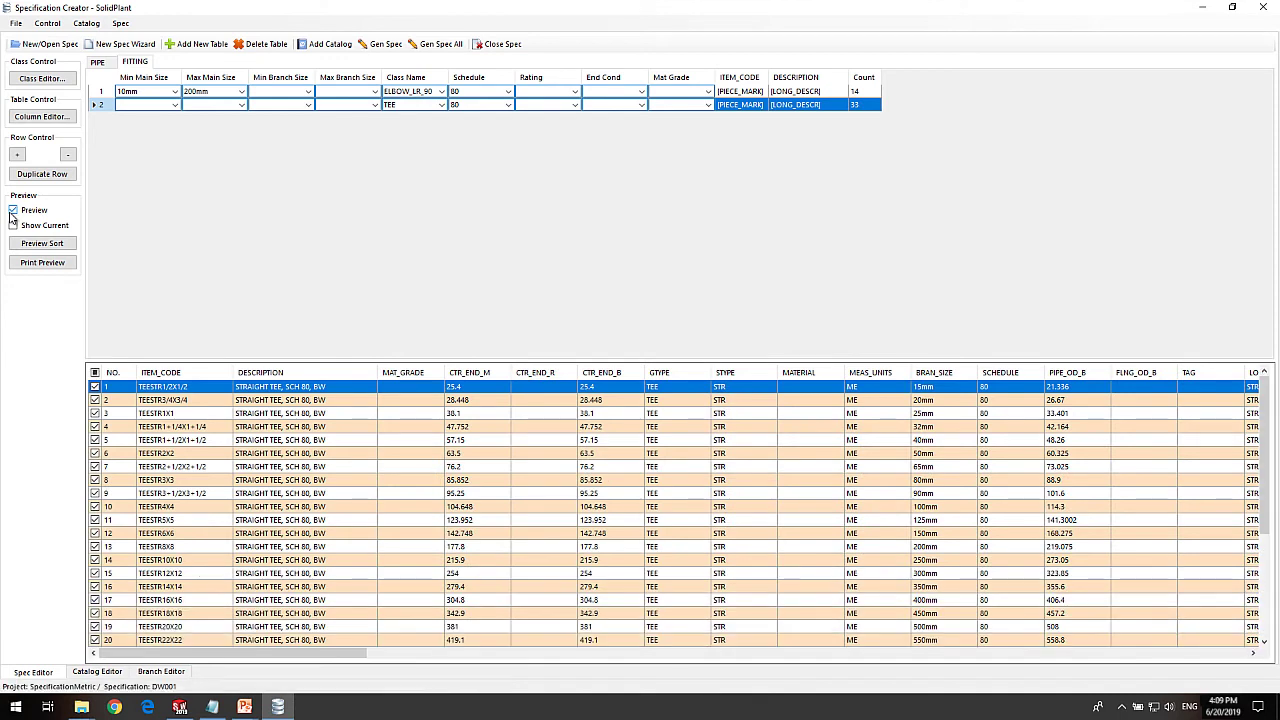
left_click(13, 211)
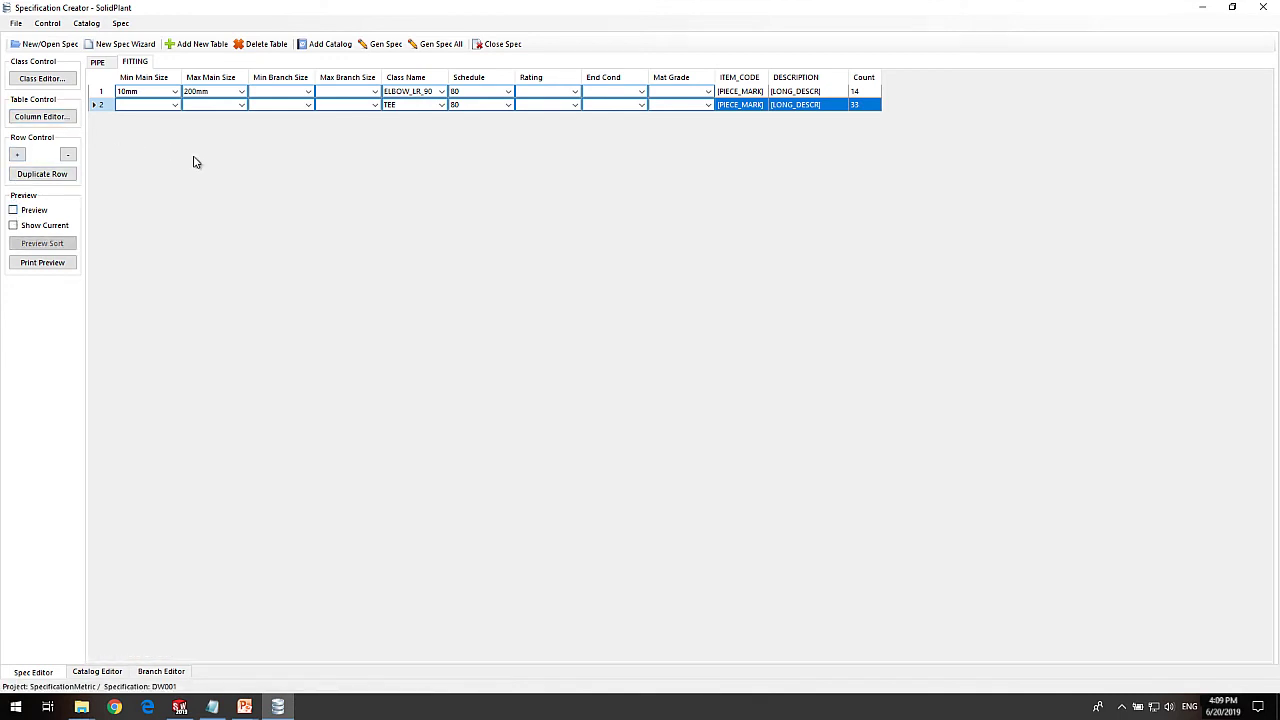
Create a new VALVE spec table.
left_click(190, 45)
left_click(599, 348)
left_click(647, 348)
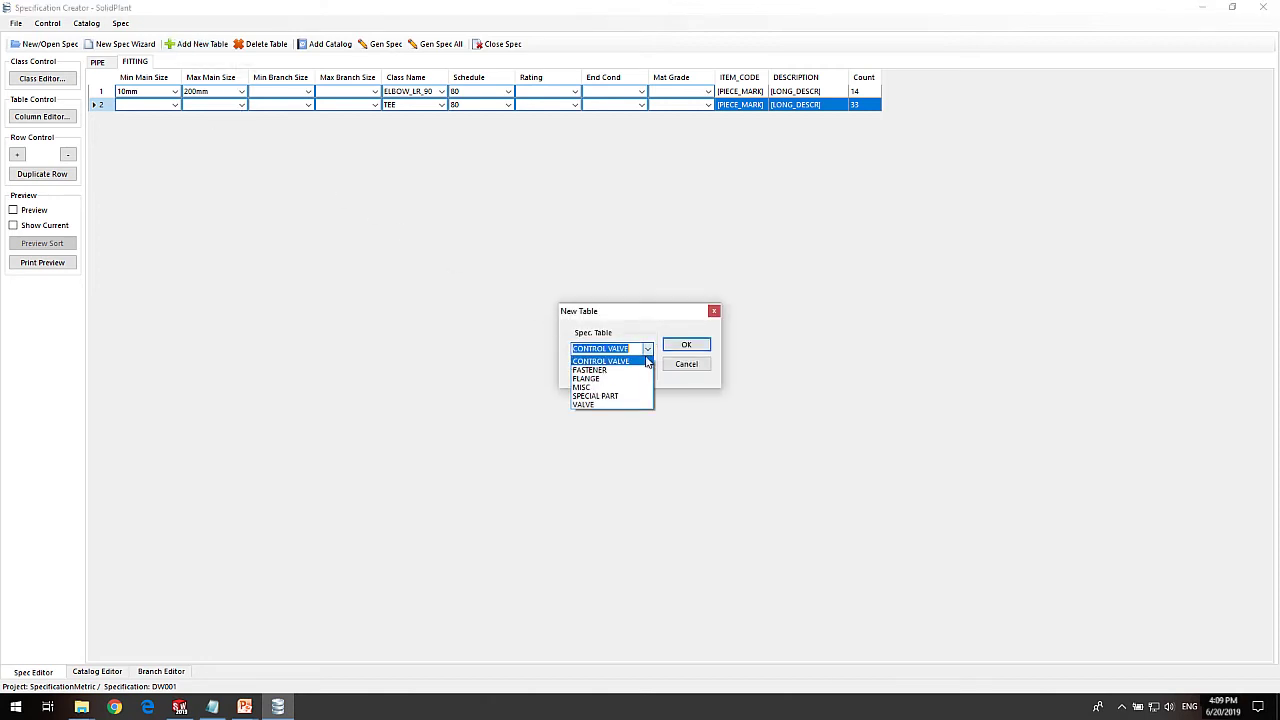
left_click(608, 405)
left_click(679, 346)
Set the valve row's main size range to 10mm minimum and 200mm maximum.
left_click(171, 91)
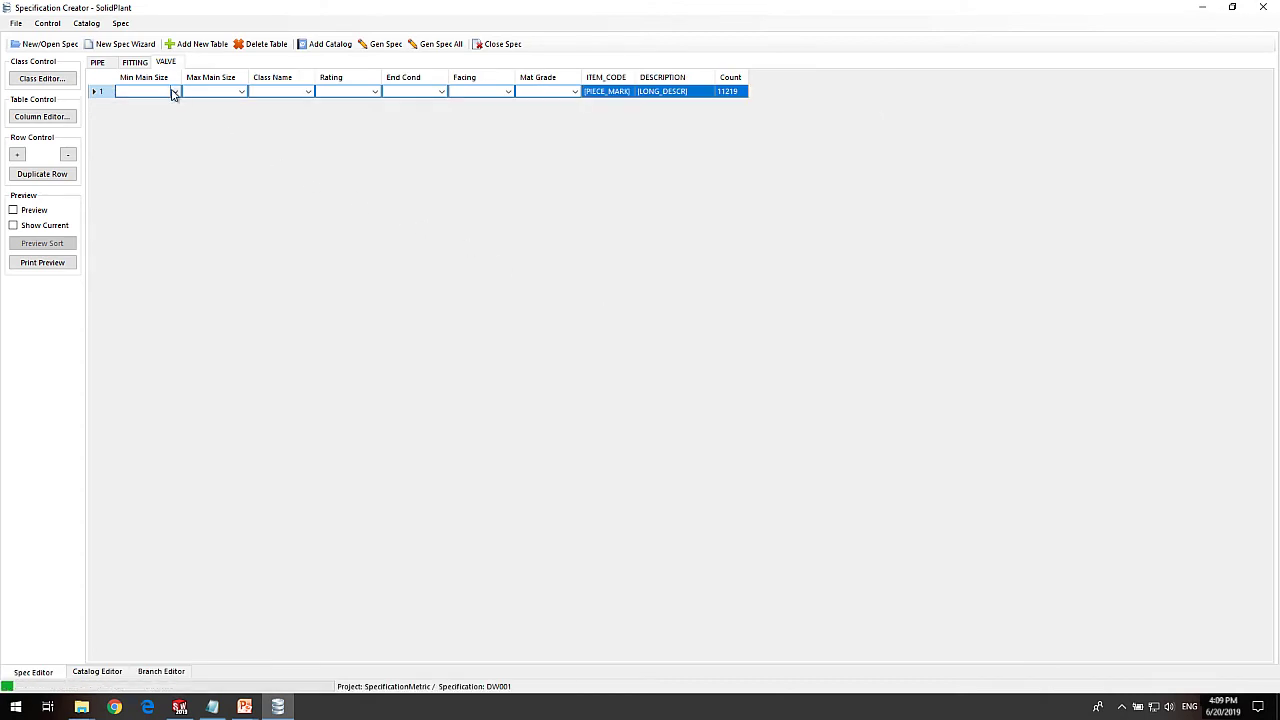
left_click(154, 122)
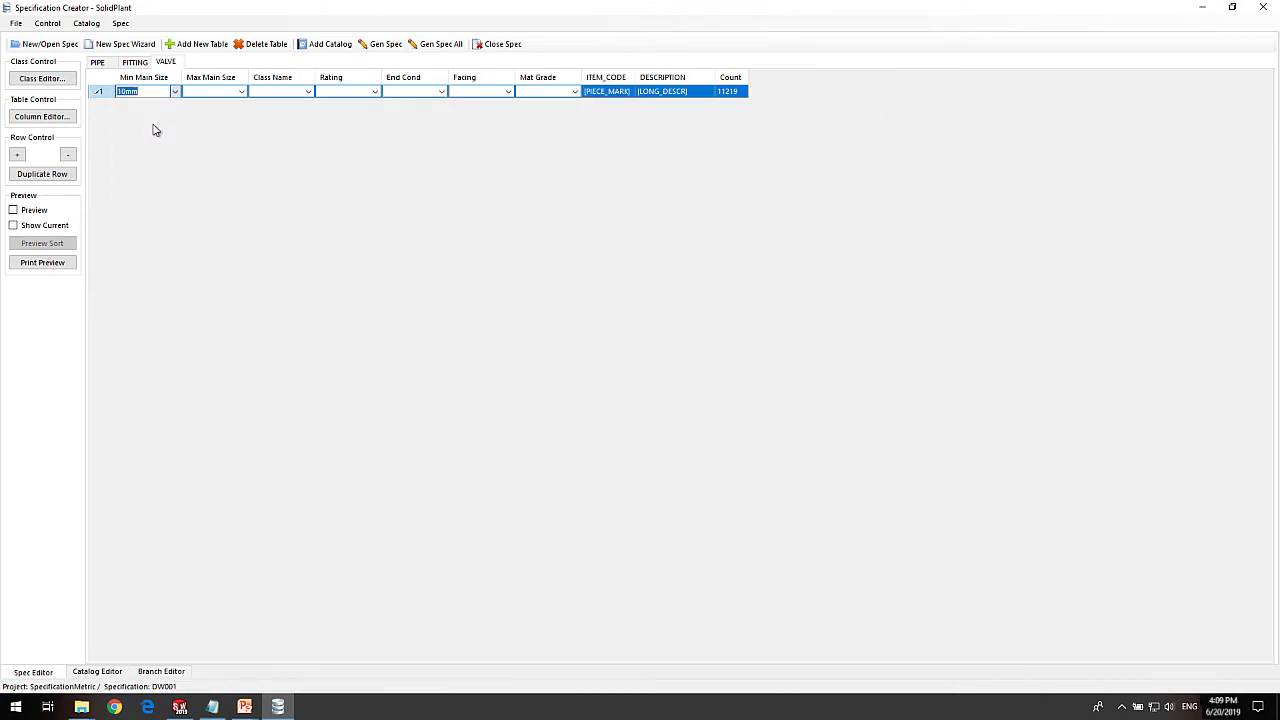
left_click(240, 93)
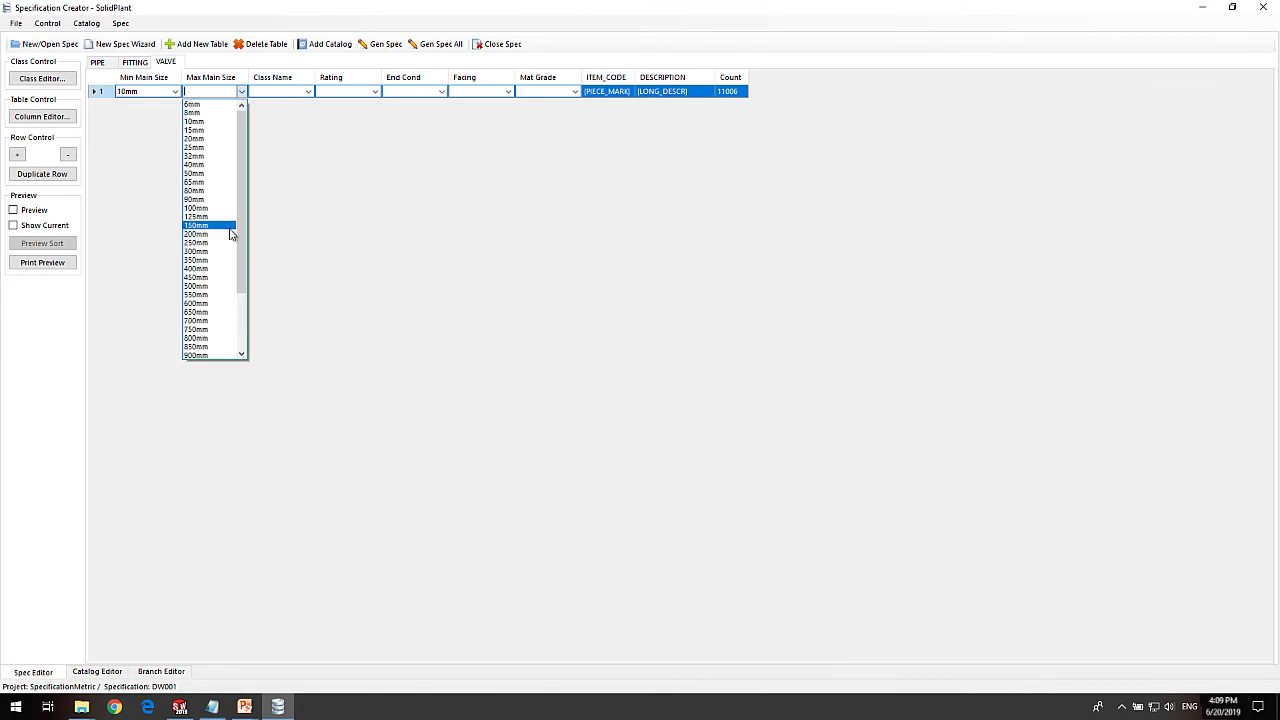
left_click(229, 241)
left_click(309, 92)
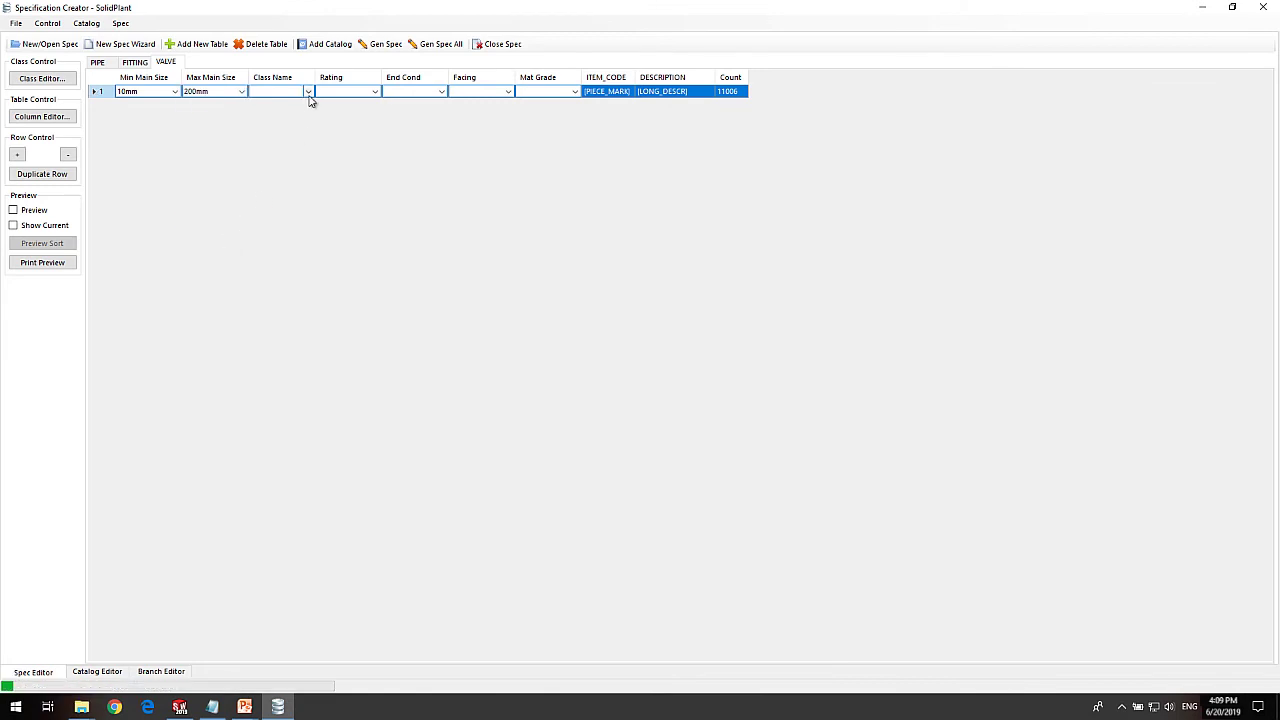
Set the valve row's class name to VALVE_GATE and rating to 300LB.
left_click_drag(316, 78, 357, 80)
left_click(351, 91)
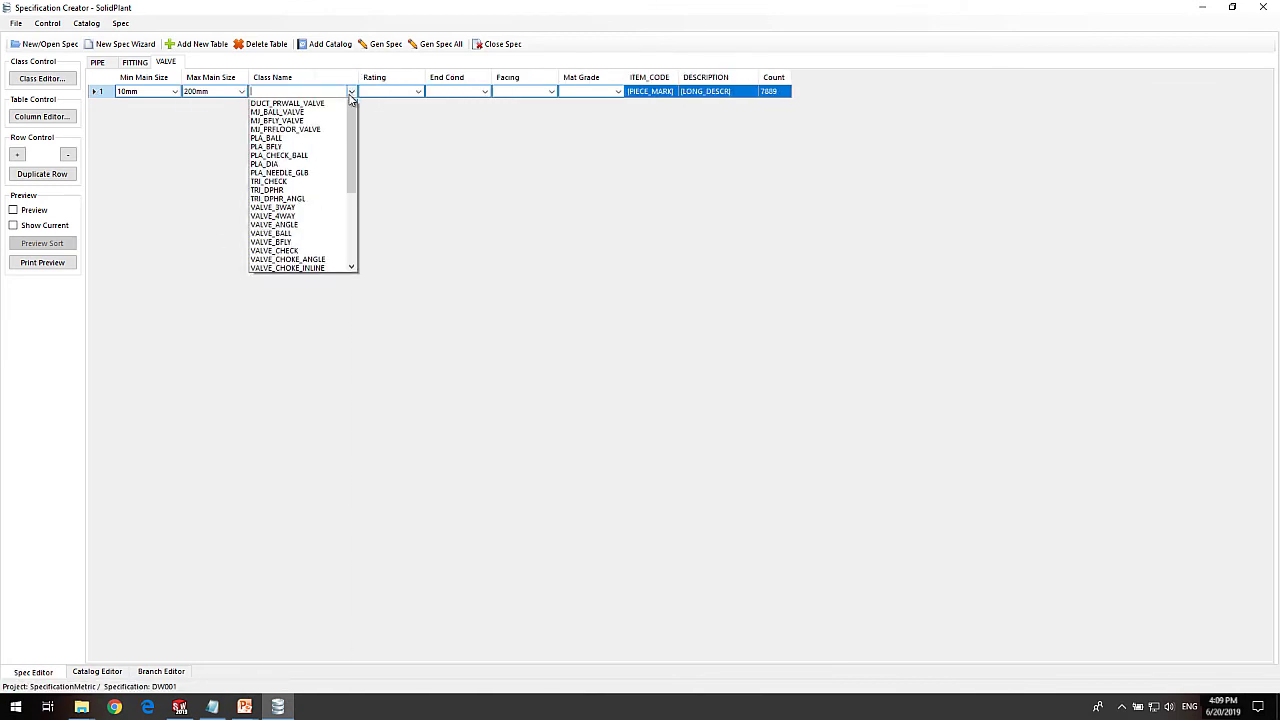
scroll(301, 250, "down", 2)
scroll(300, 254, "down", 3)
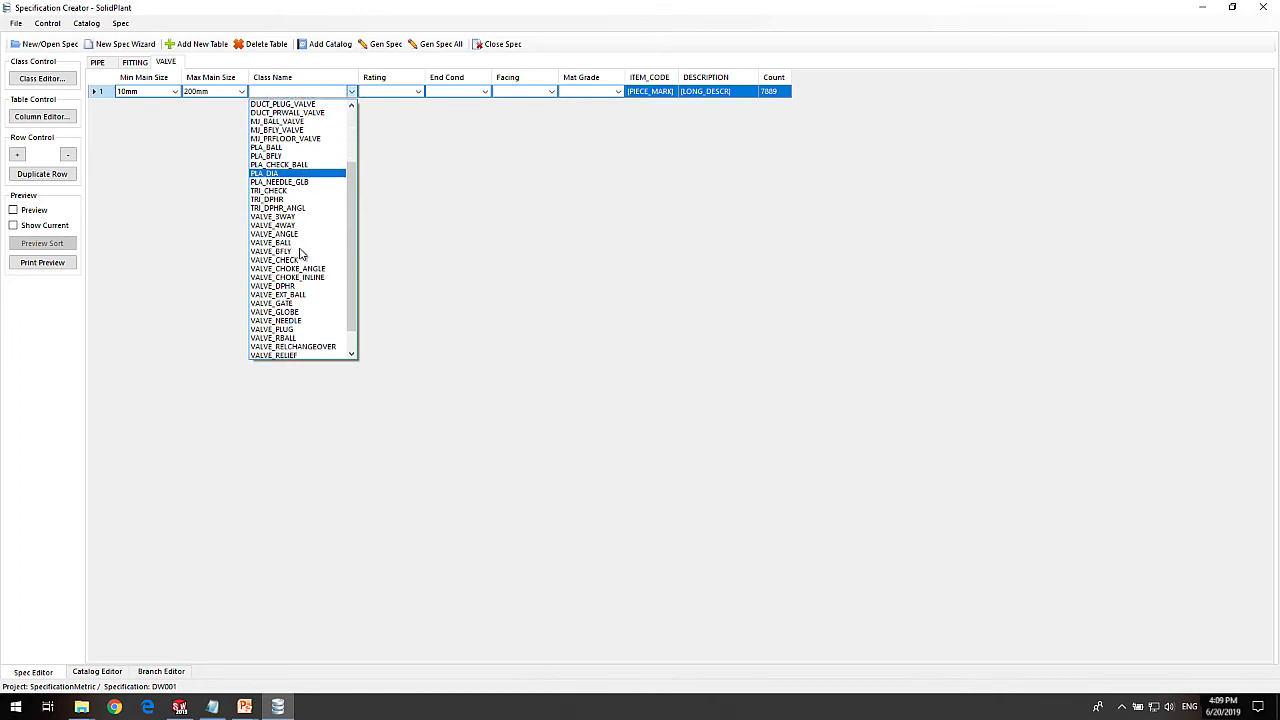
left_click(303, 270)
left_click(417, 92)
left_click(417, 92)
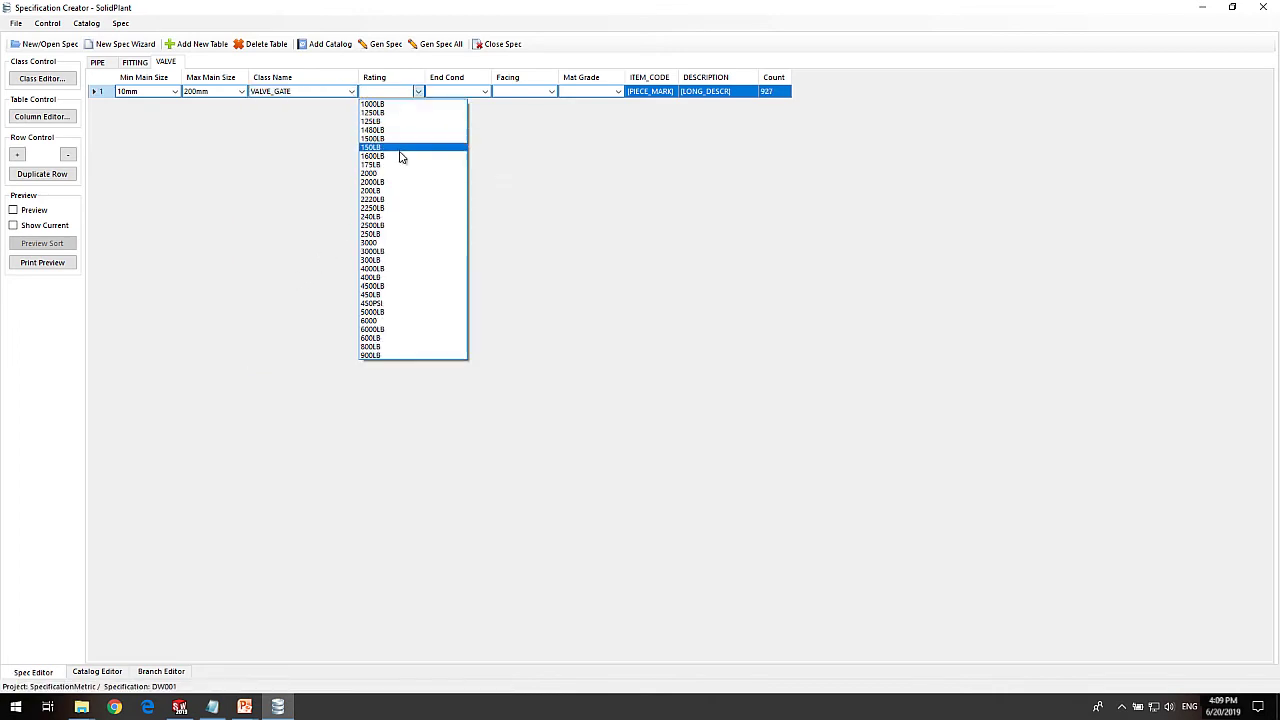
left_click(401, 259)
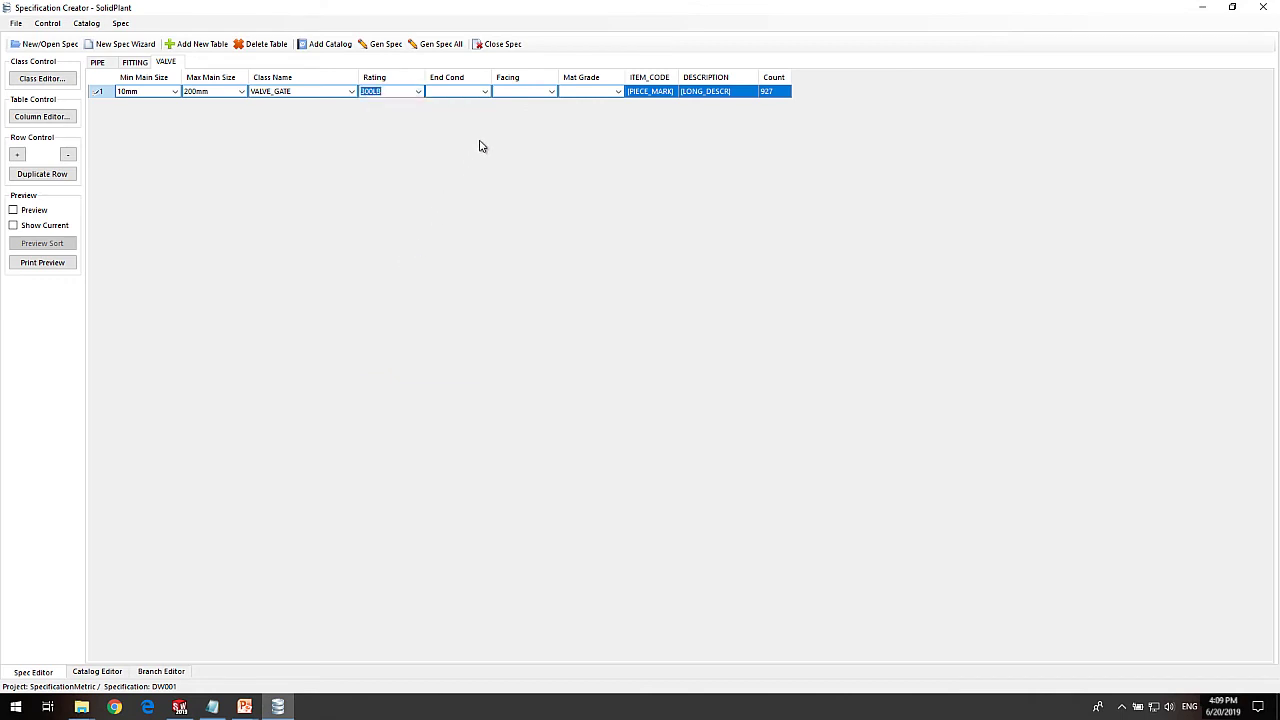
left_click(484, 92)
Set end condition FL and facing RF, then preview the matching gate valves.
left_click(484, 92)
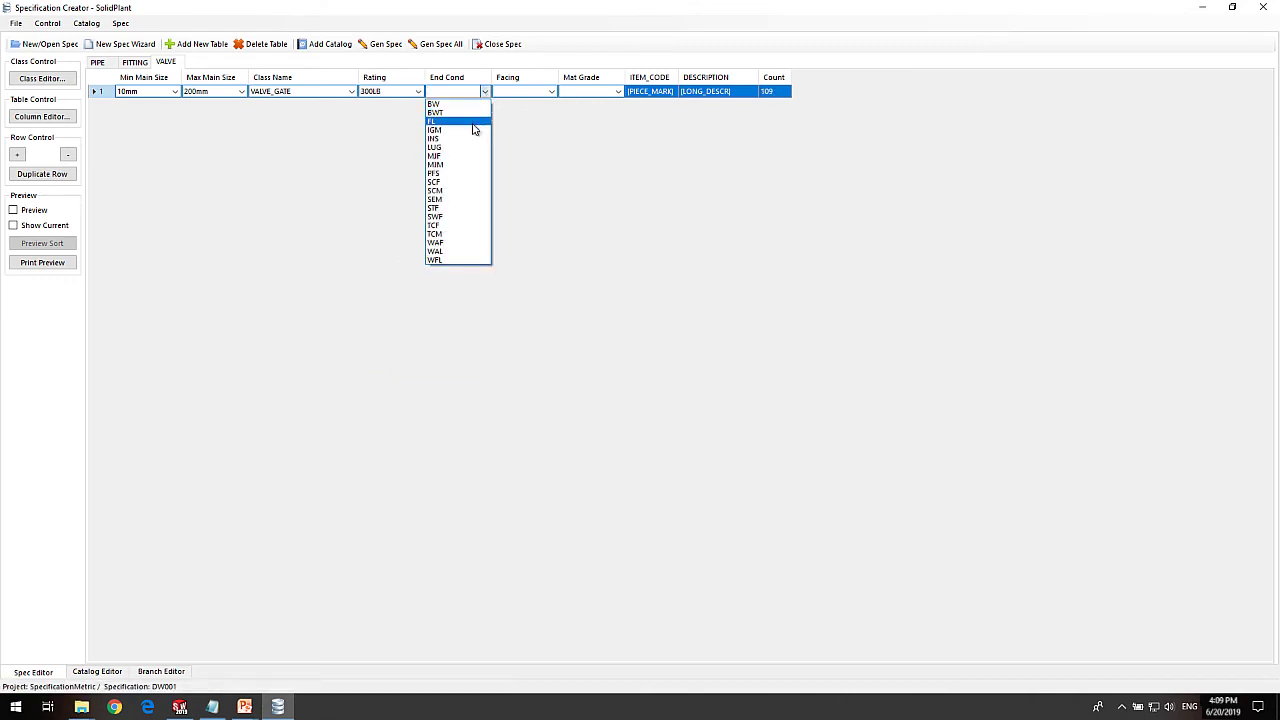
left_click(474, 121)
left_click(550, 92)
left_click(550, 92)
left_click(534, 119)
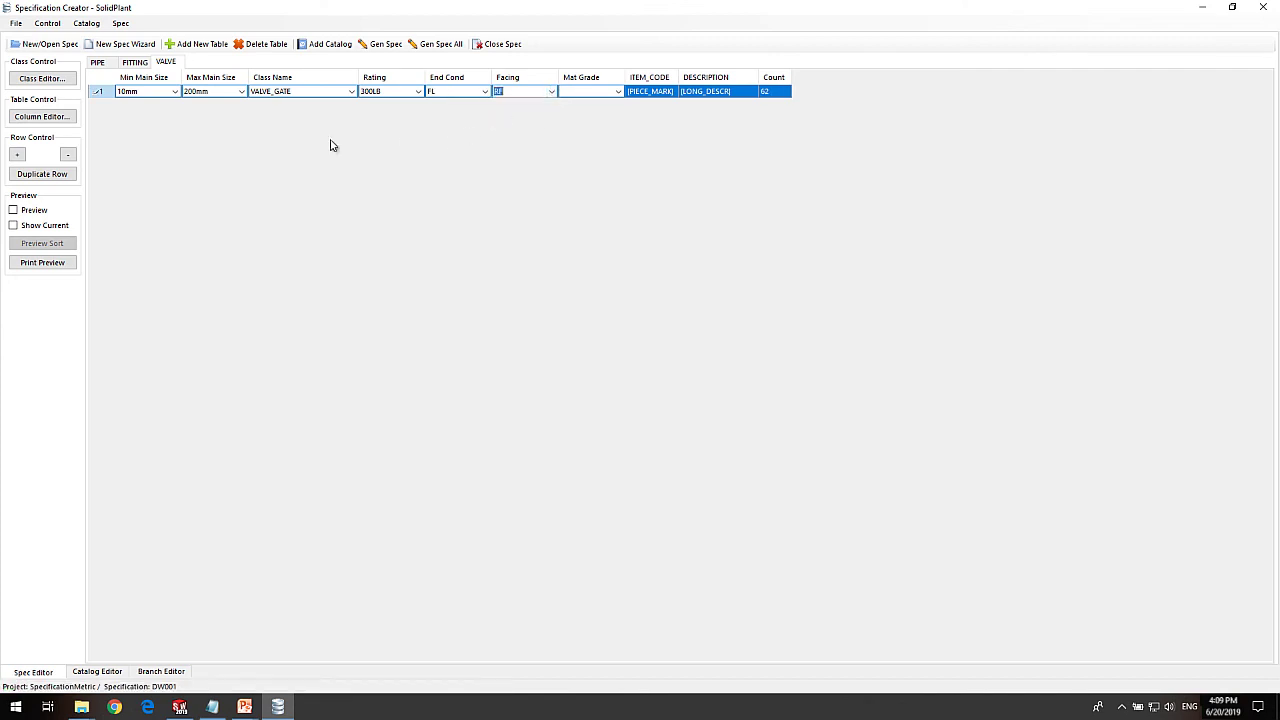
left_click(34, 209)
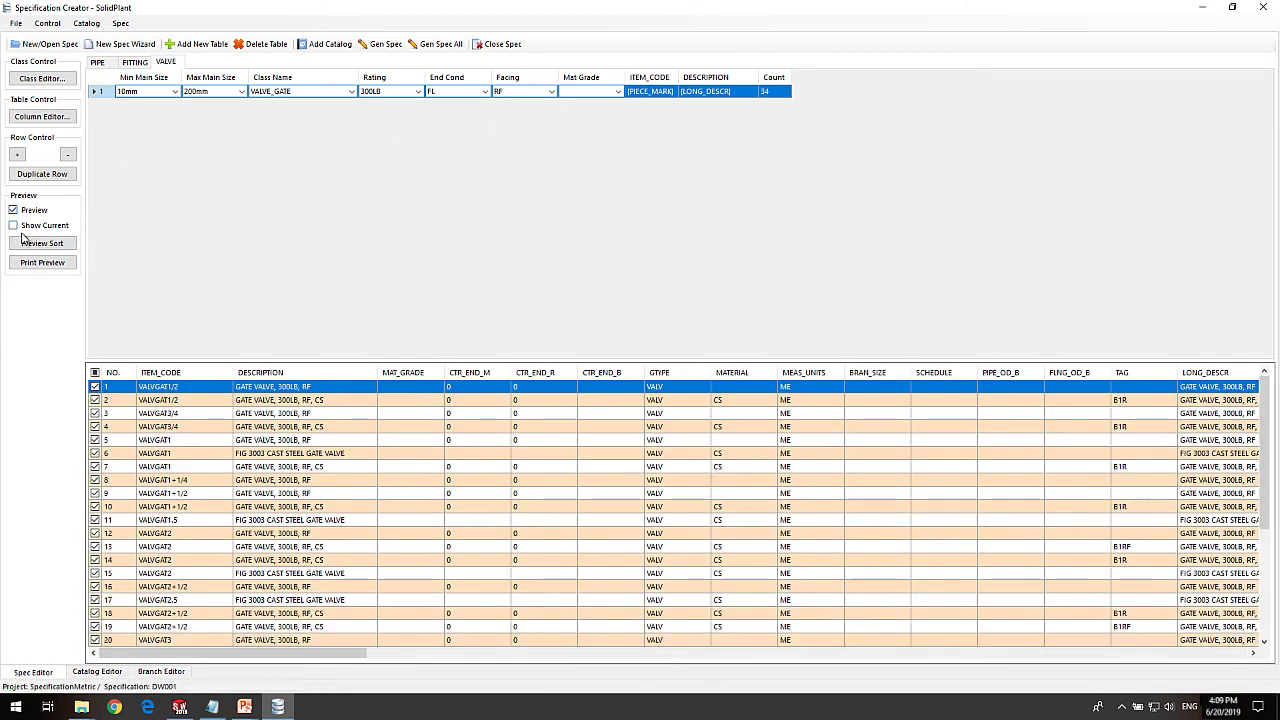
scroll(406, 452, "down", 5)
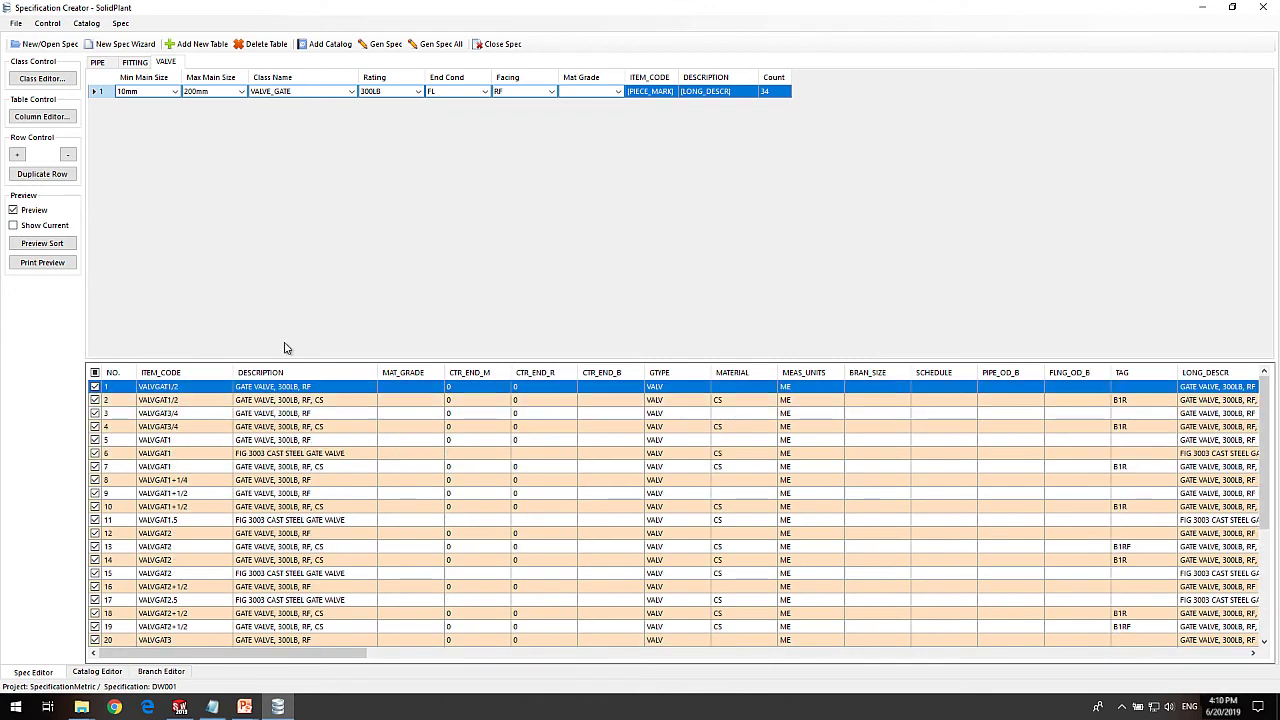
left_click(20, 210)
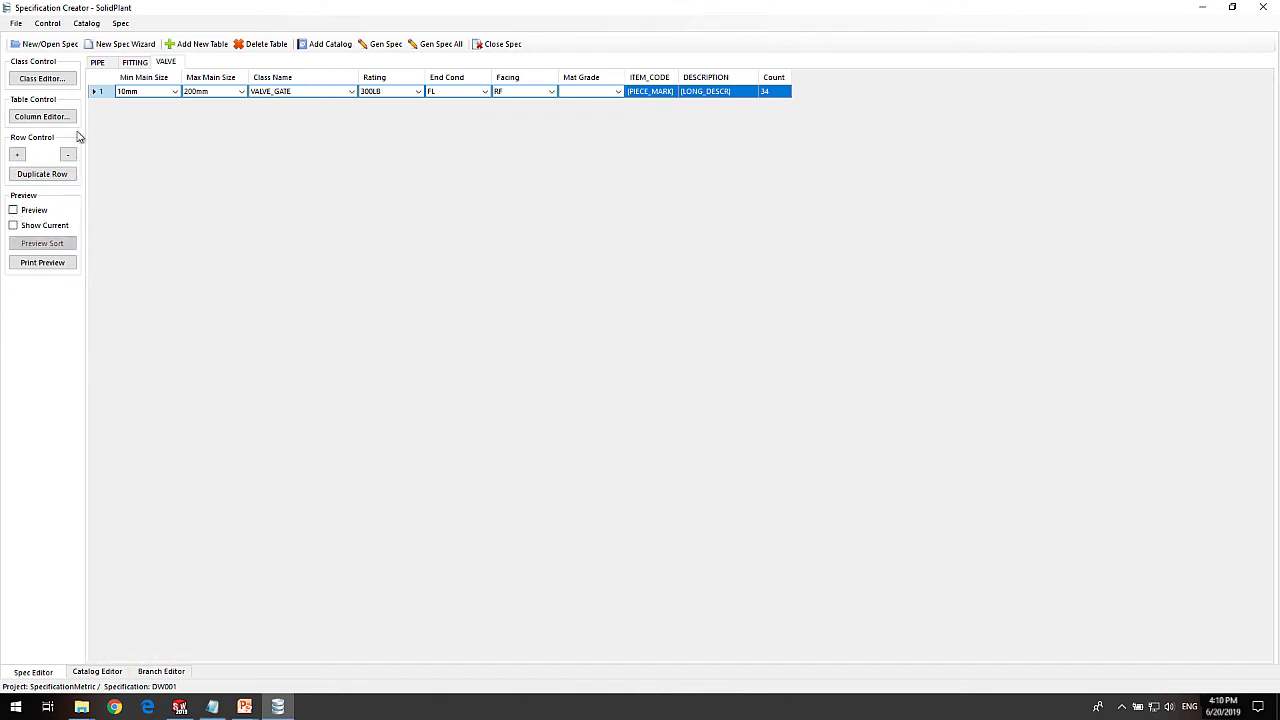
Add a CatalogFile column to the VALVE table, set it to ANSI-ASME, and preview.
left_click(42, 117)
scroll(426, 352, "down", 1)
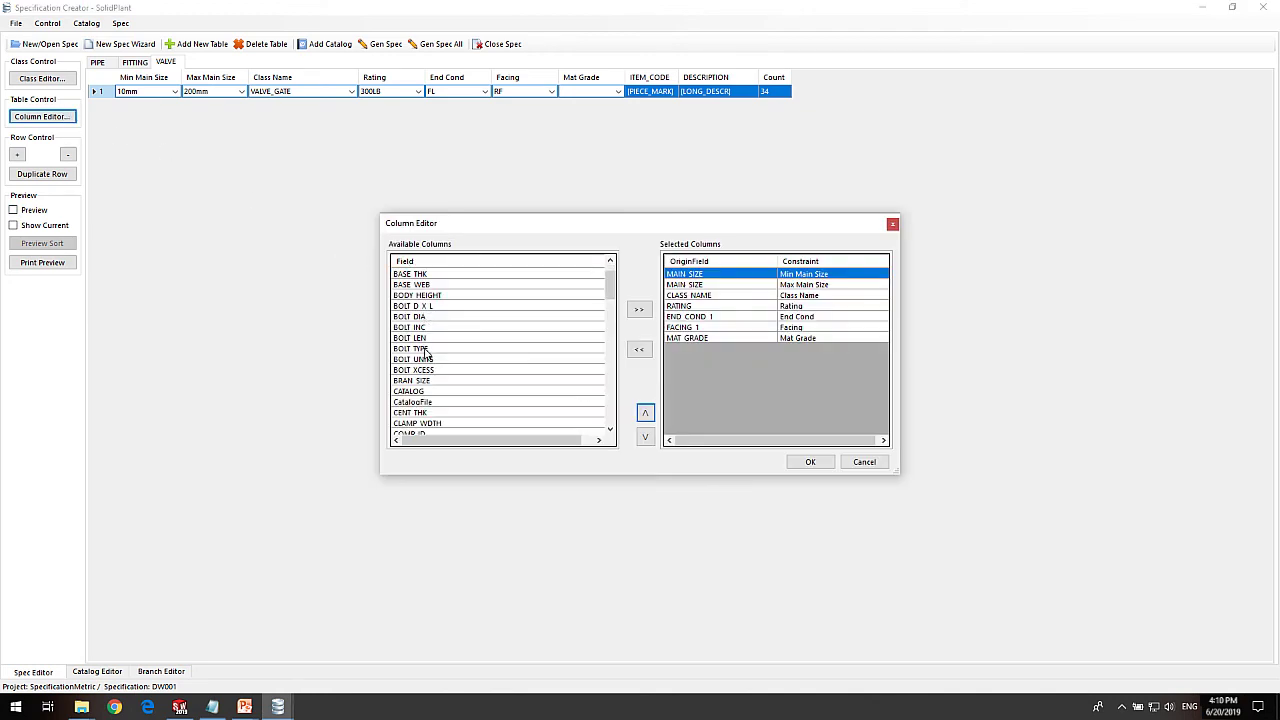
left_click(421, 402)
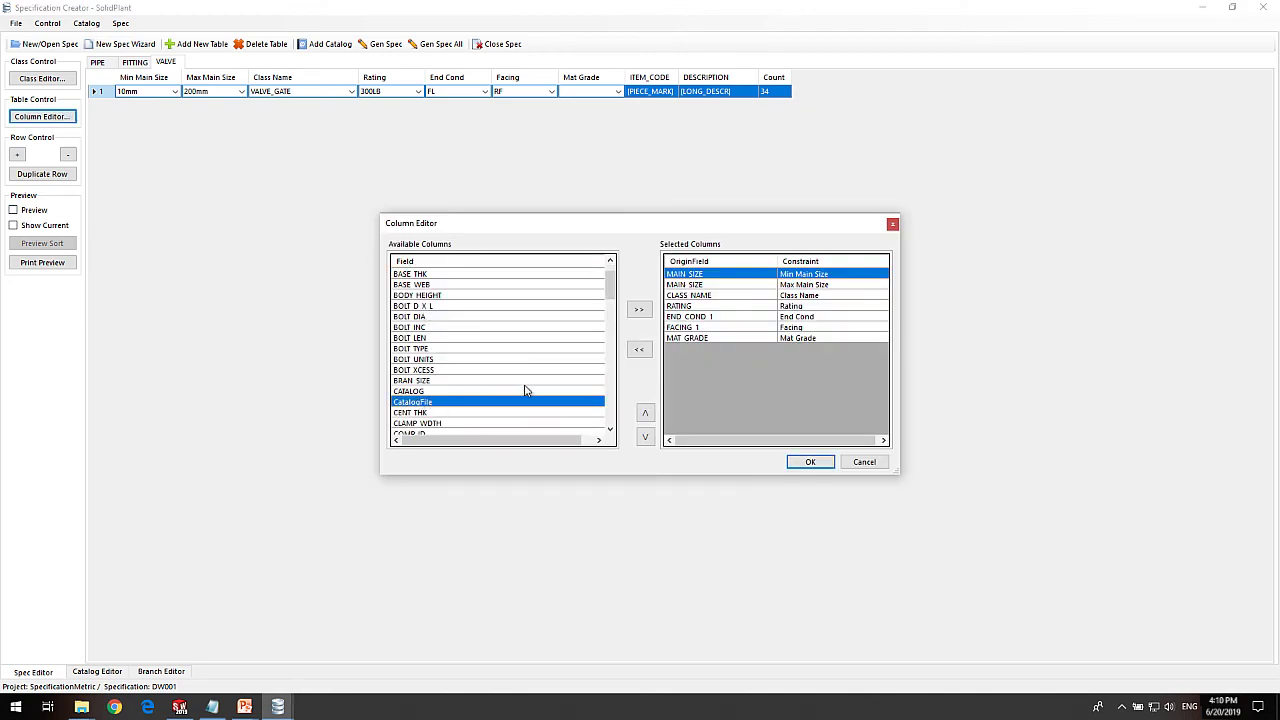
left_click(640, 311)
left_click(810, 462)
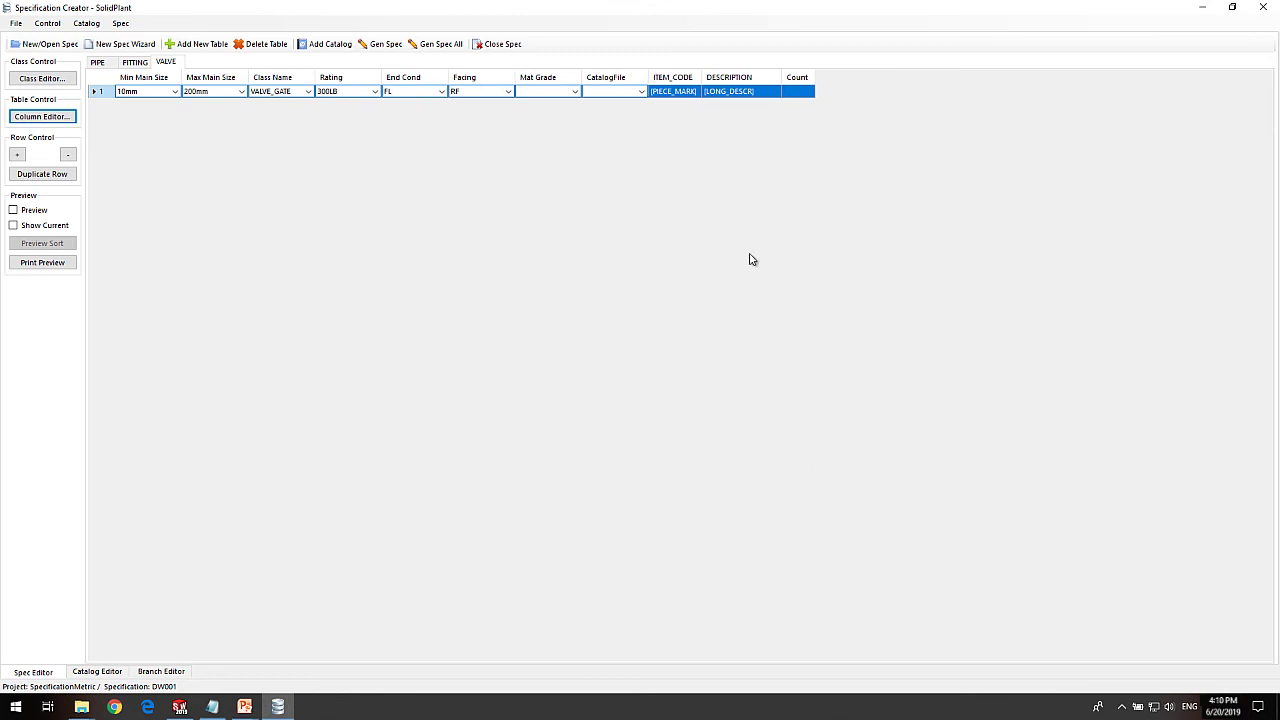
left_click(641, 91)
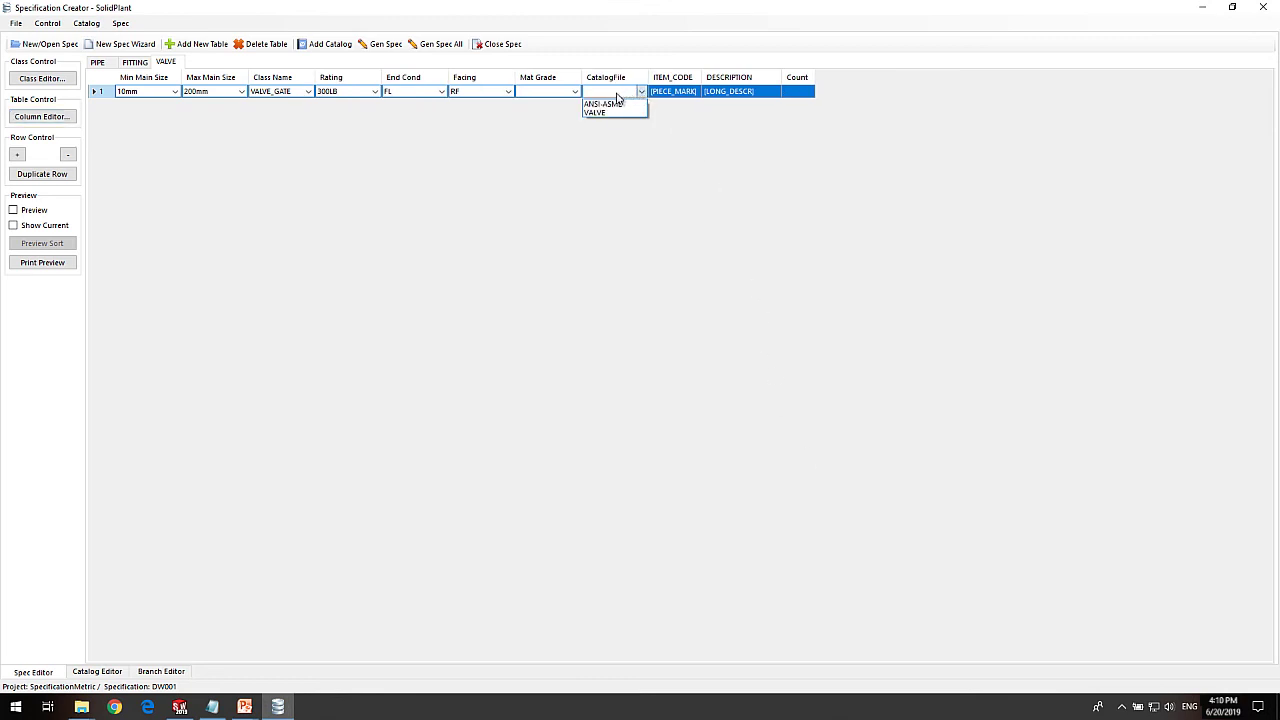
left_click(13, 211)
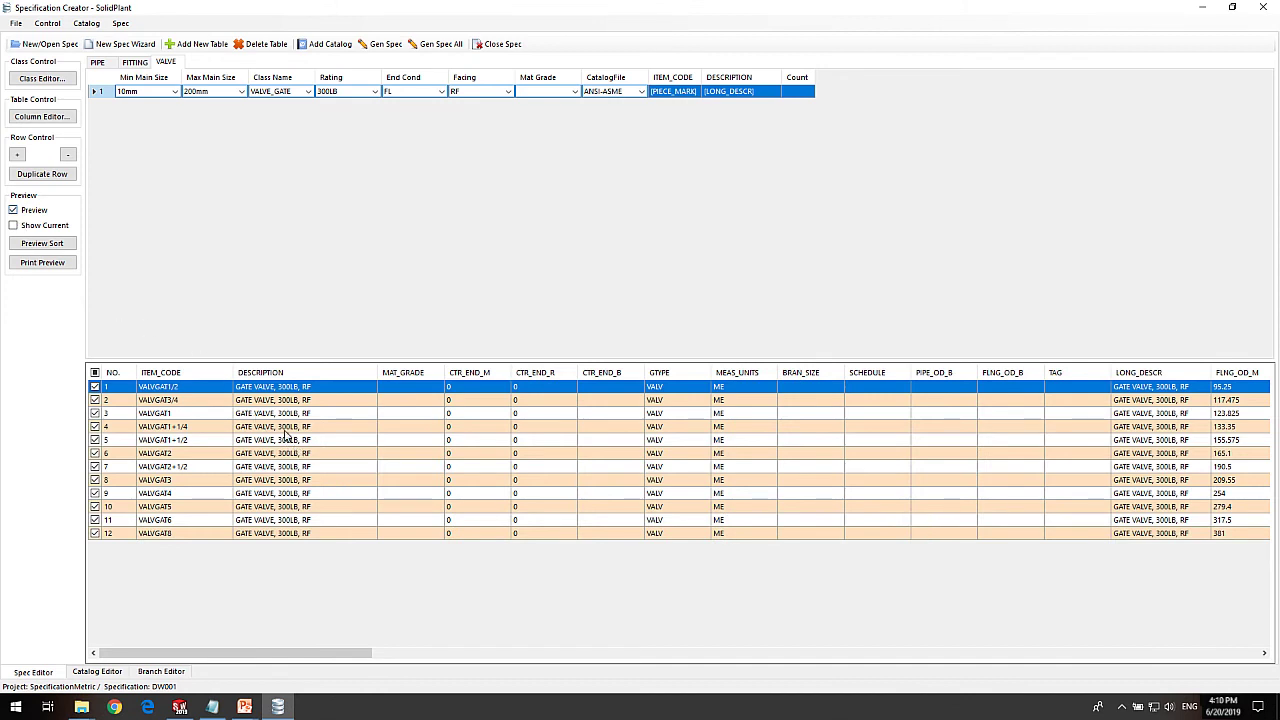
left_click(13, 211)
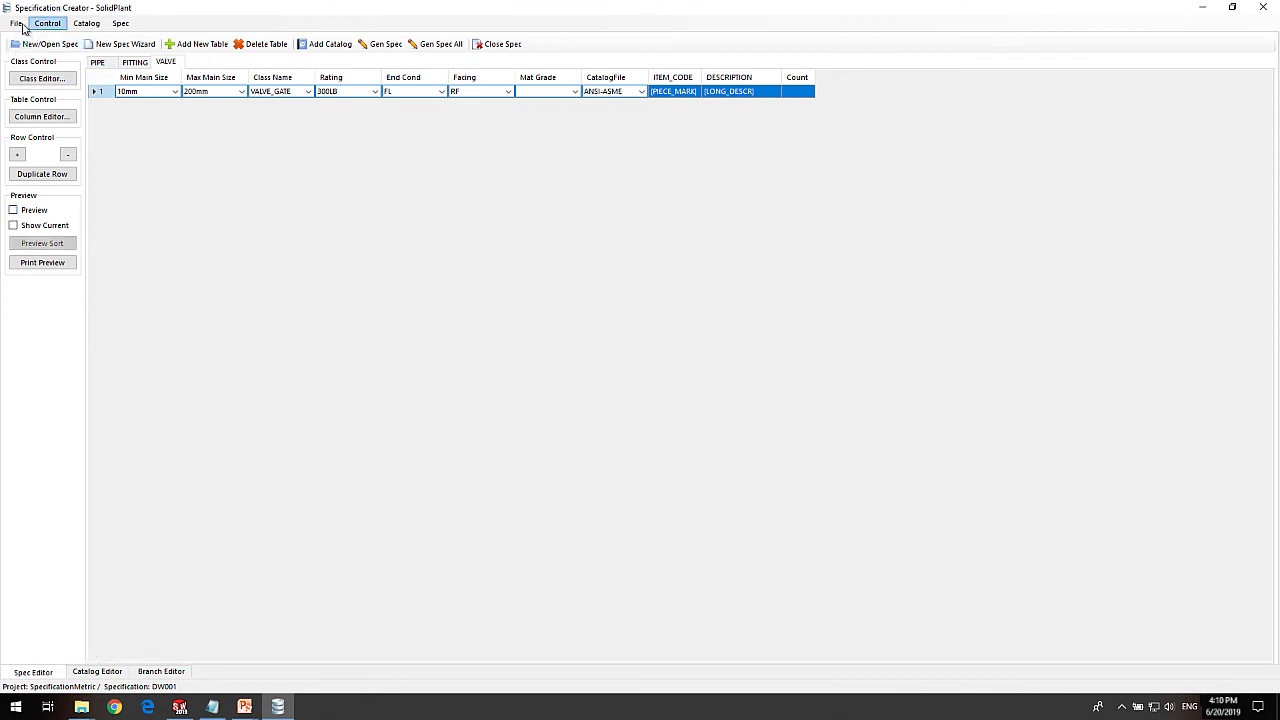
Generate the DW001 specification, close it, and exit Specification Creator.
left_click(16, 23)
left_click(40, 62)
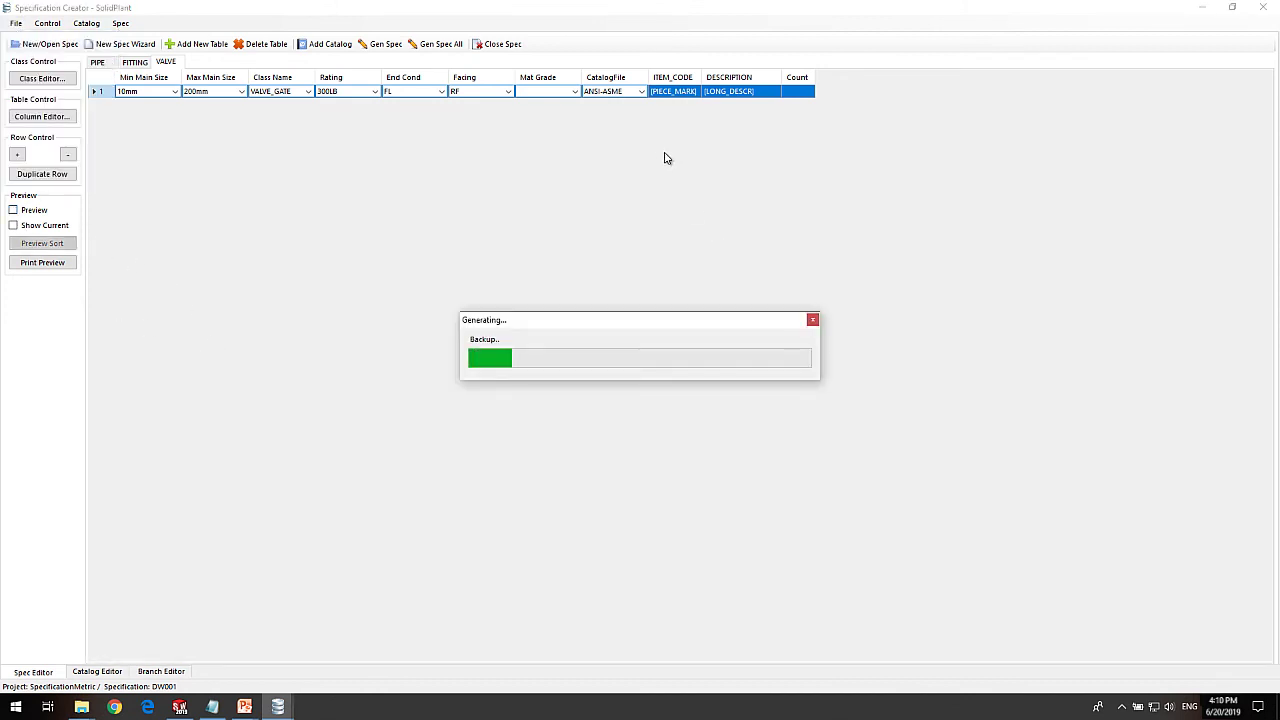
left_click(502, 44)
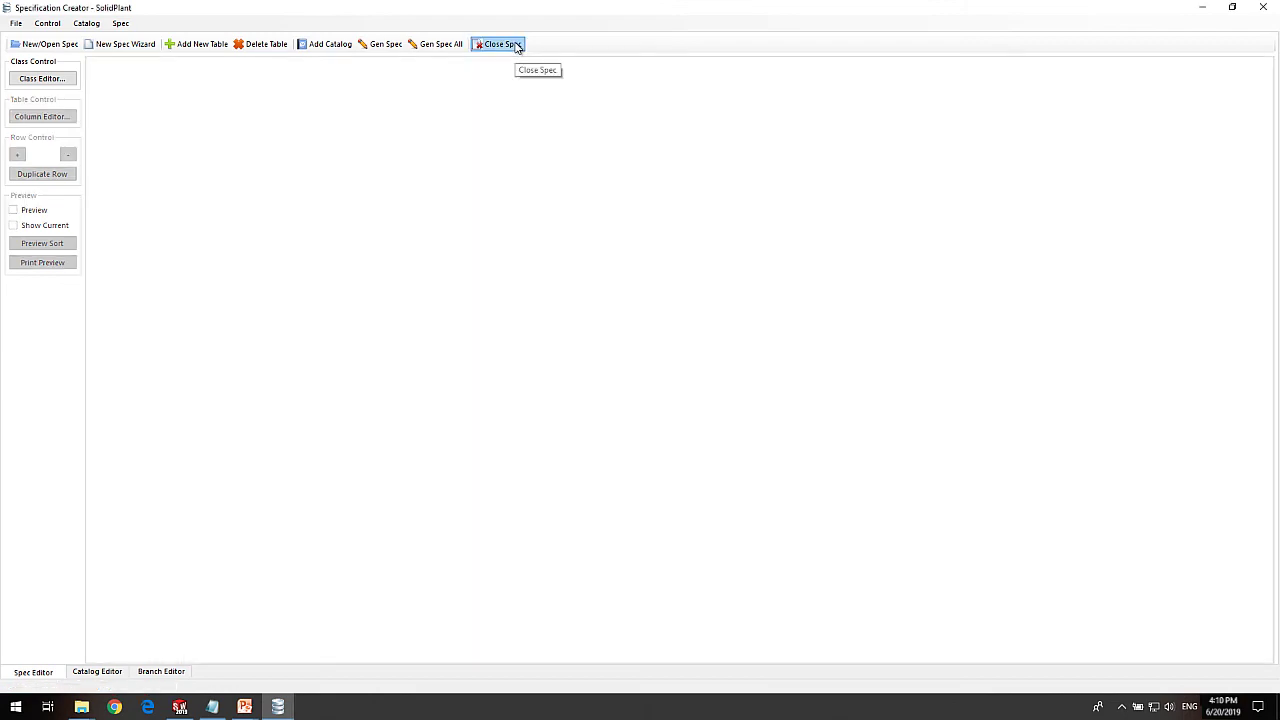
left_click(1263, 7)
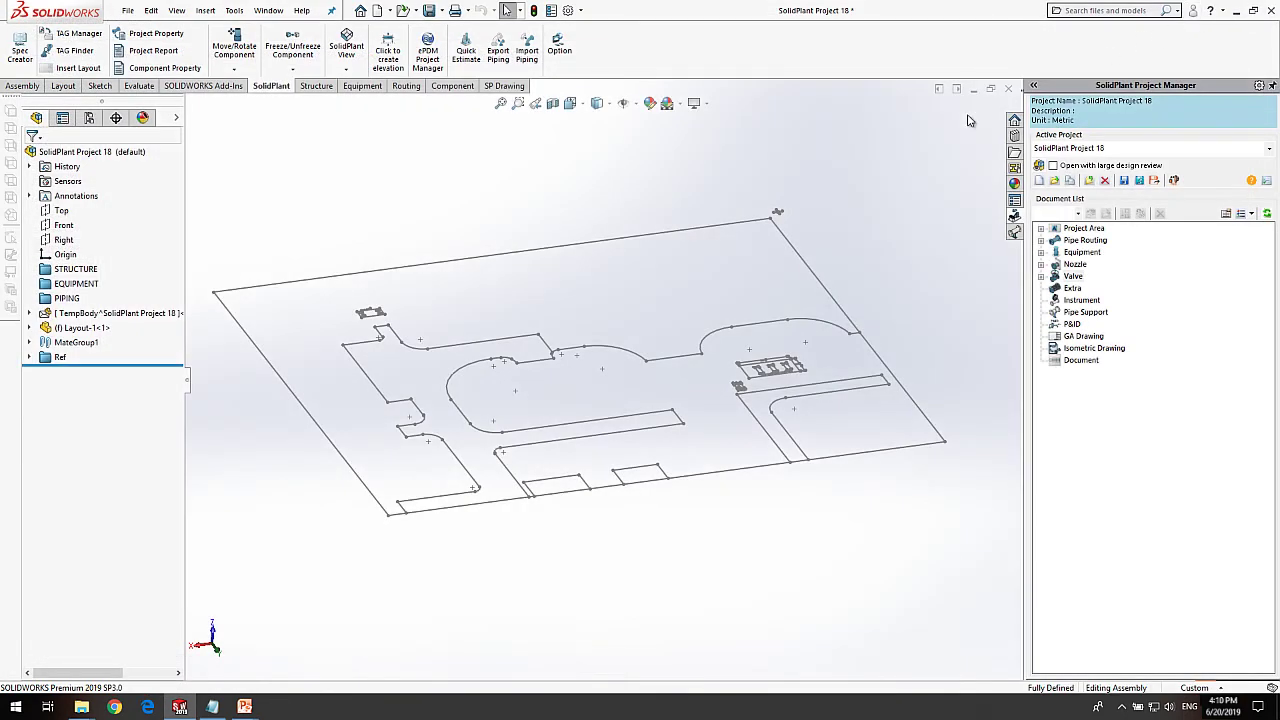
Show the project's piping specifications in Project Property.
left_click(1267, 185)
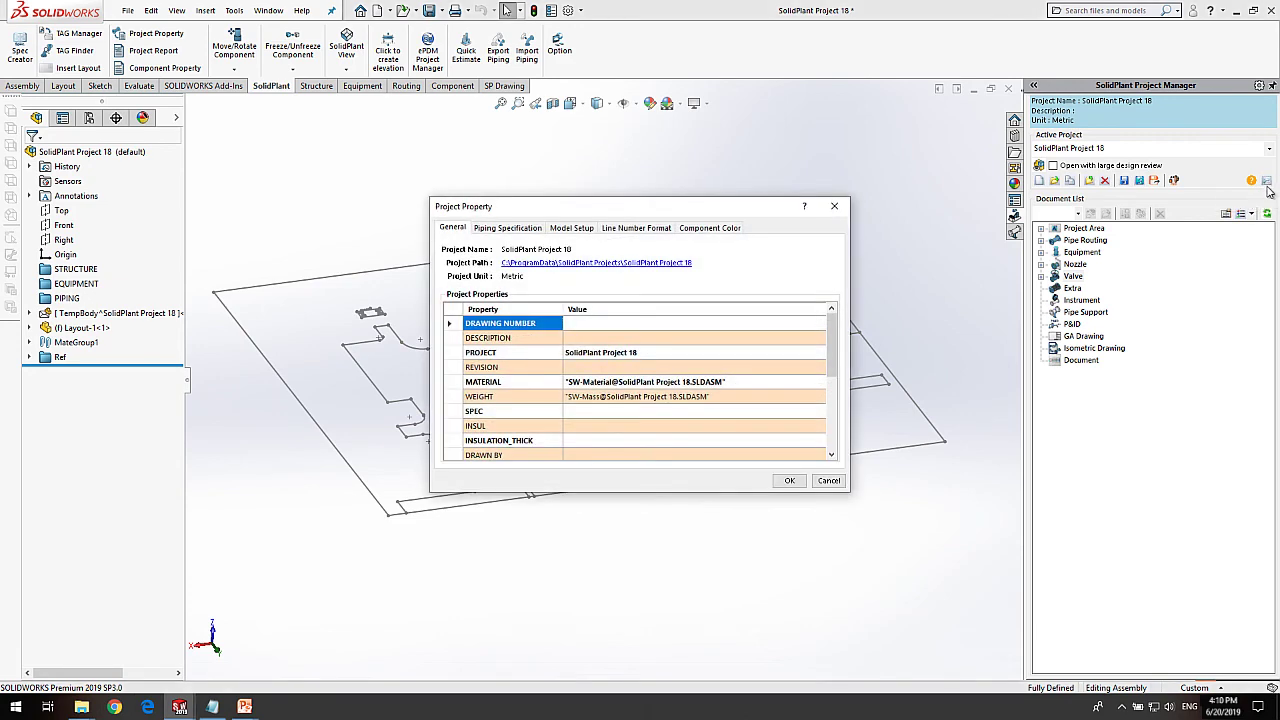
left_click_drag(630, 211, 599, 210)
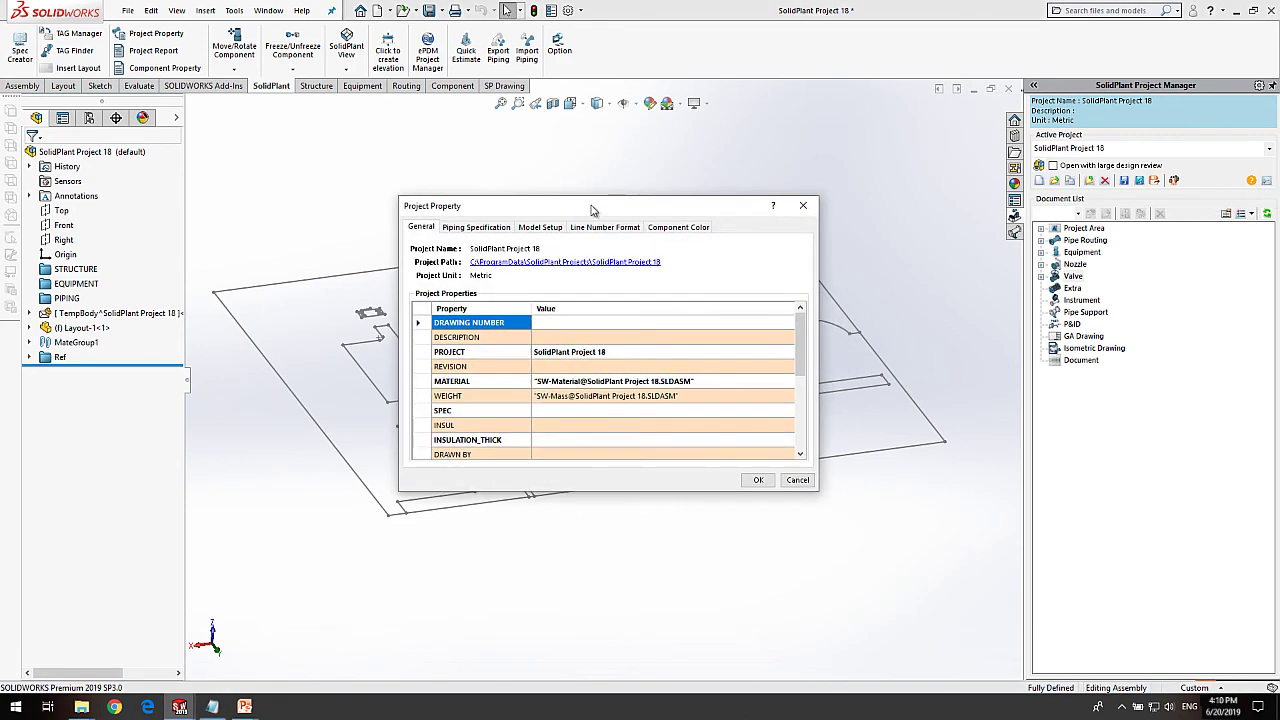
left_click(490, 228)
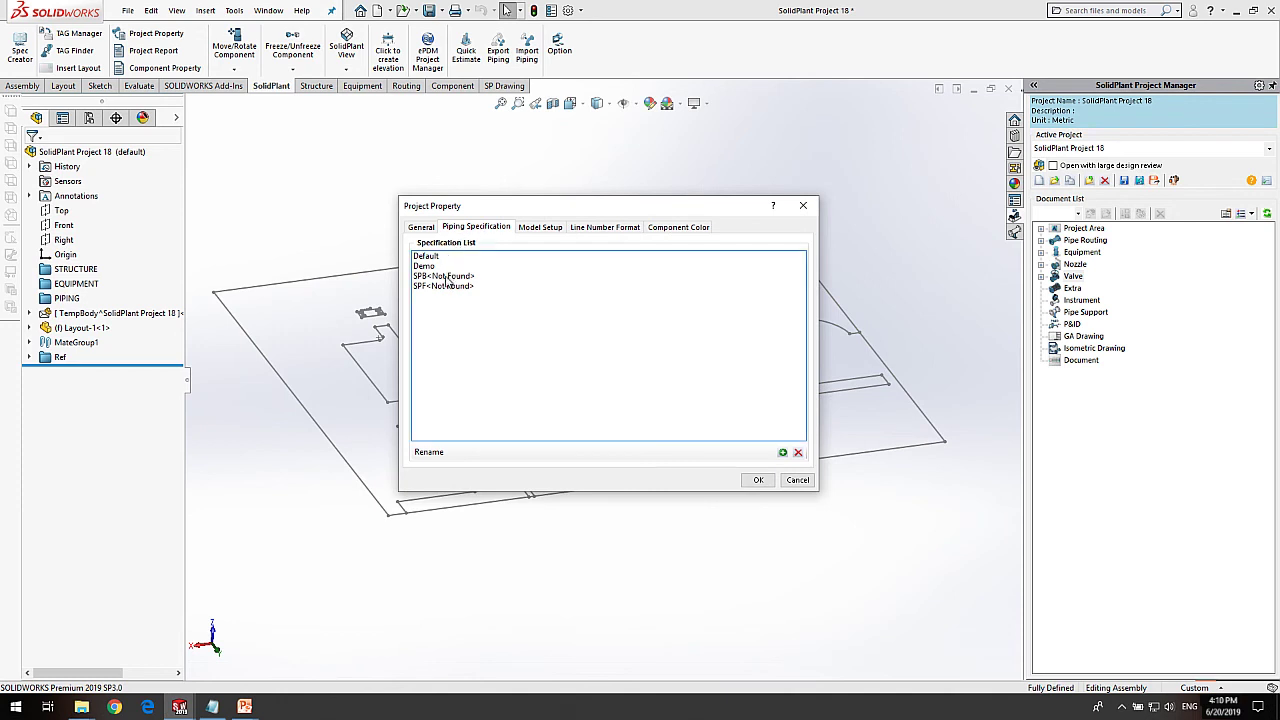
Add Metric specs B31, SPB, SPF and DW001 to the project and save.
left_click(782, 452)
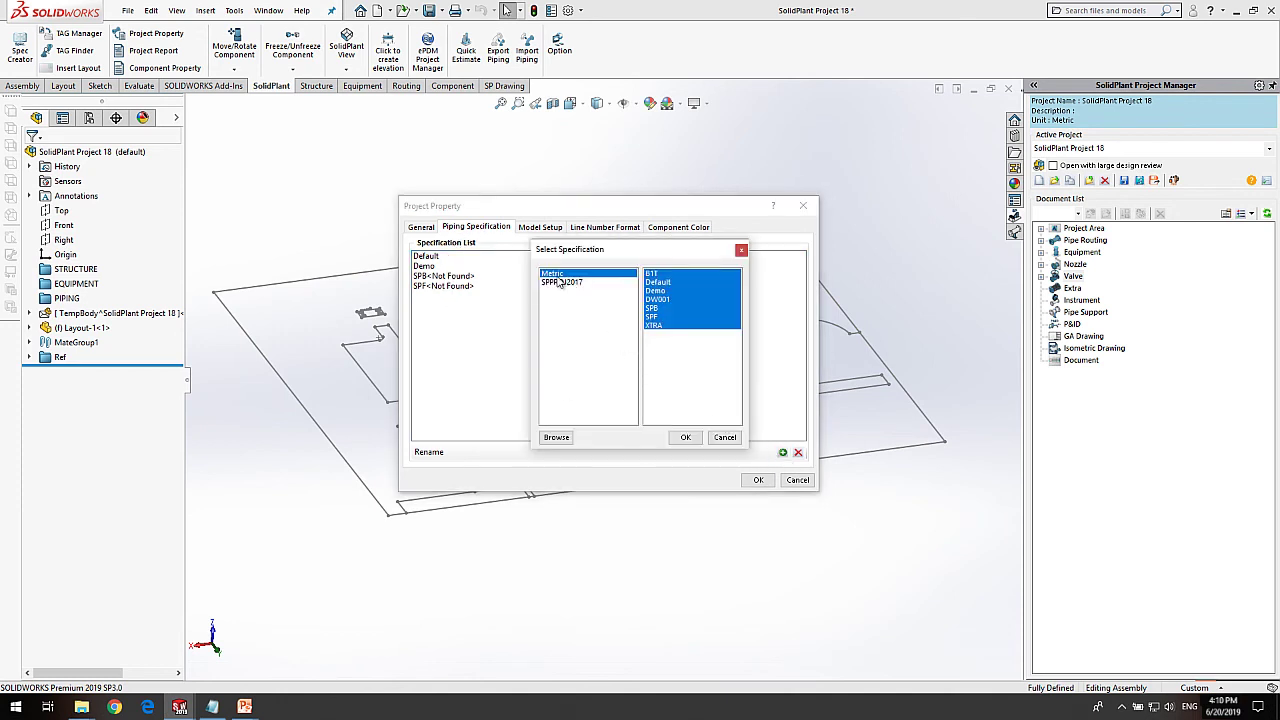
left_click(650, 274)
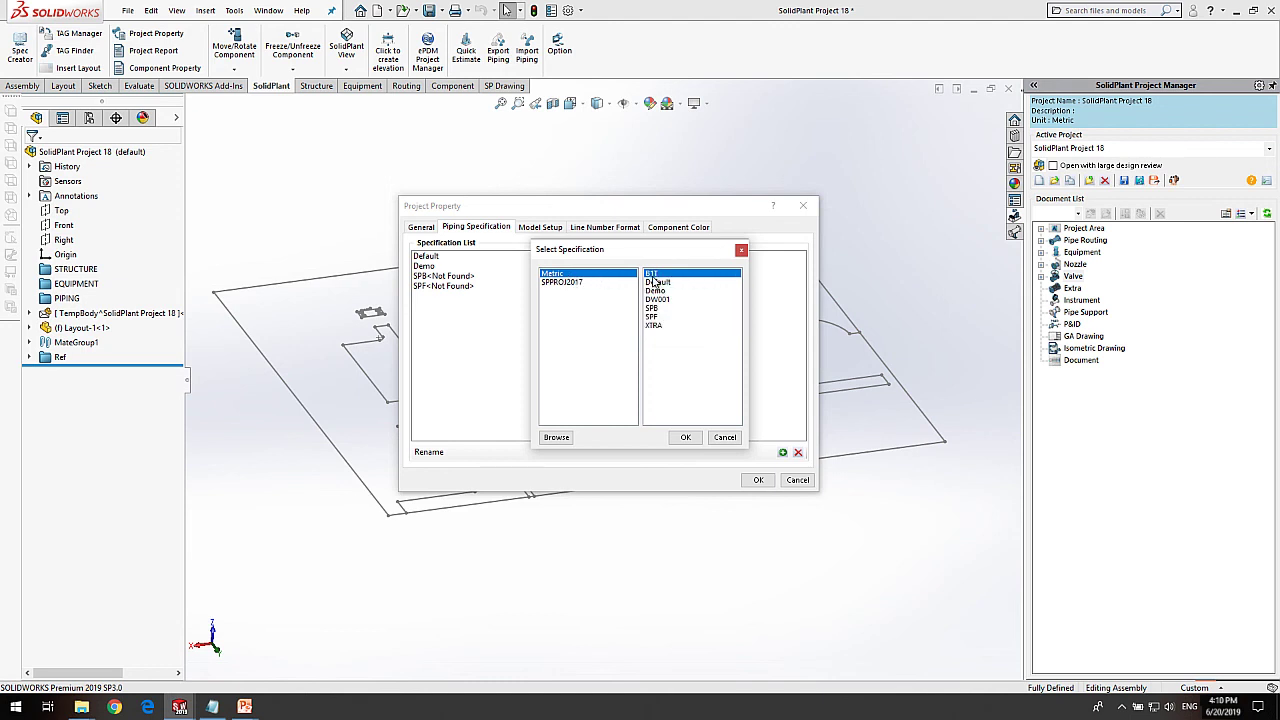
left_click(655, 309, "ctrl")
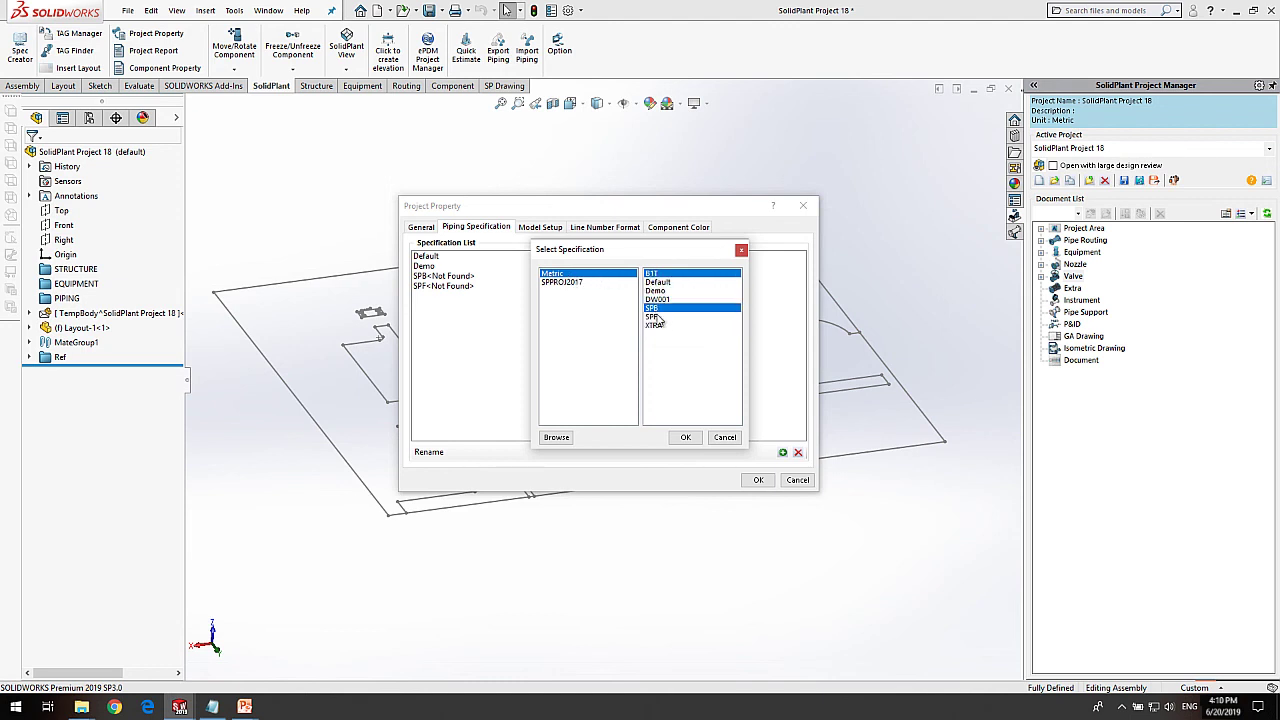
left_click(655, 317, "ctrl")
left_click(660, 299, "ctrl")
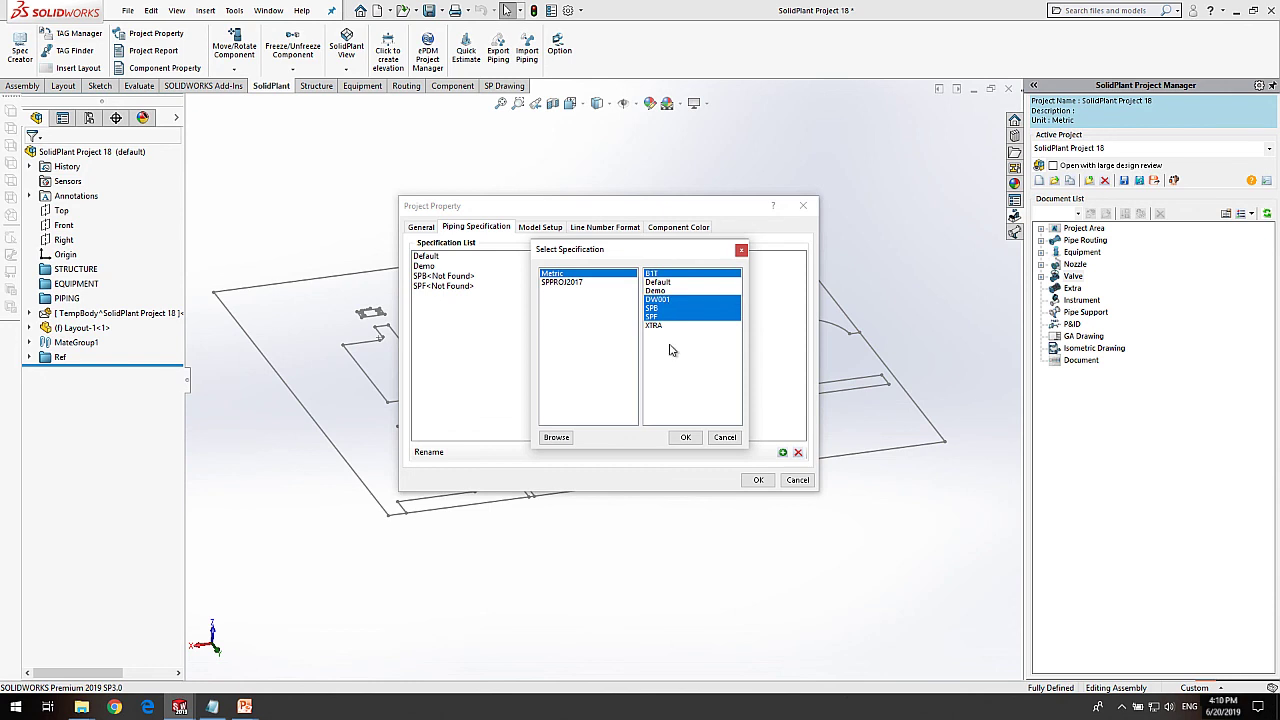
left_click(685, 436)
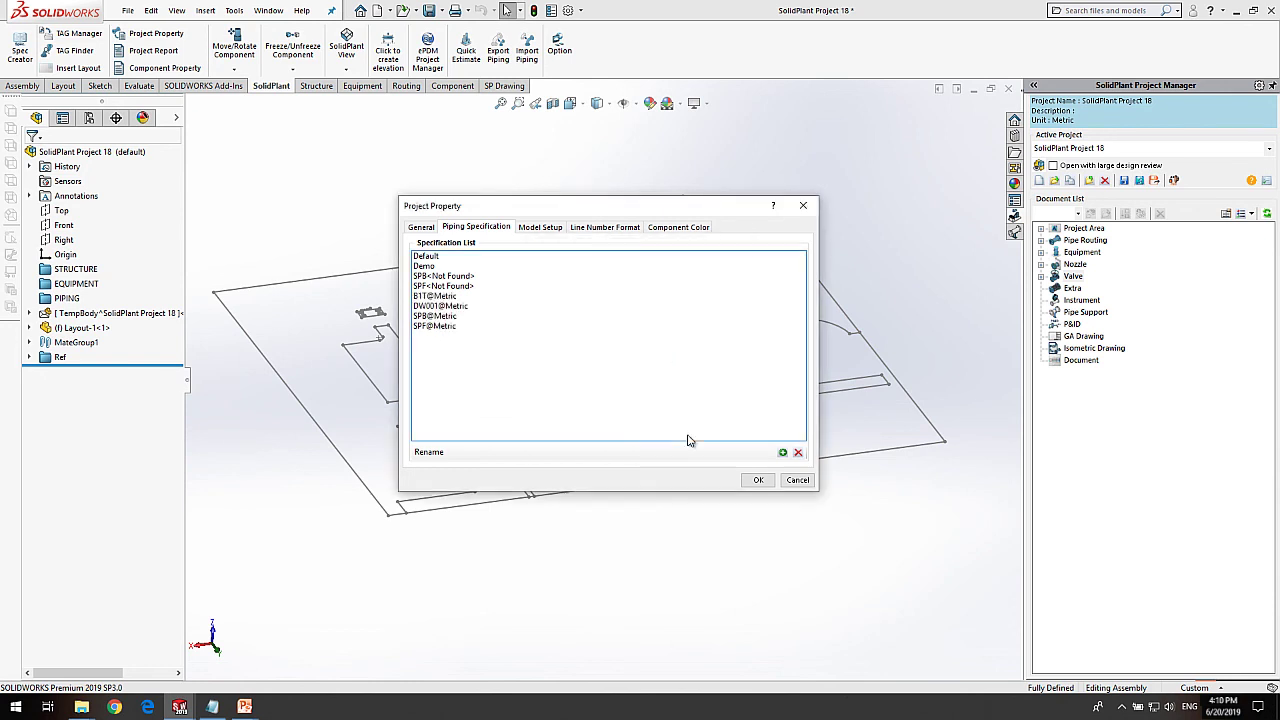
left_click(759, 481)
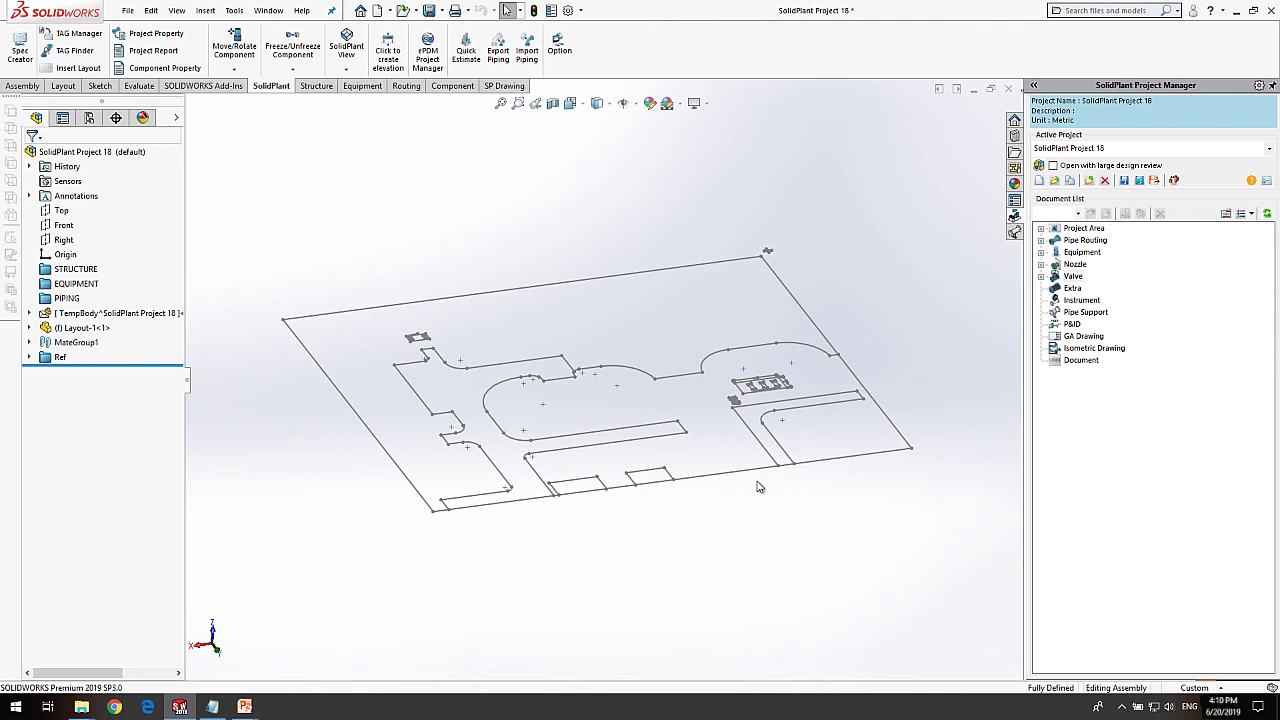
left_click(1267, 182)
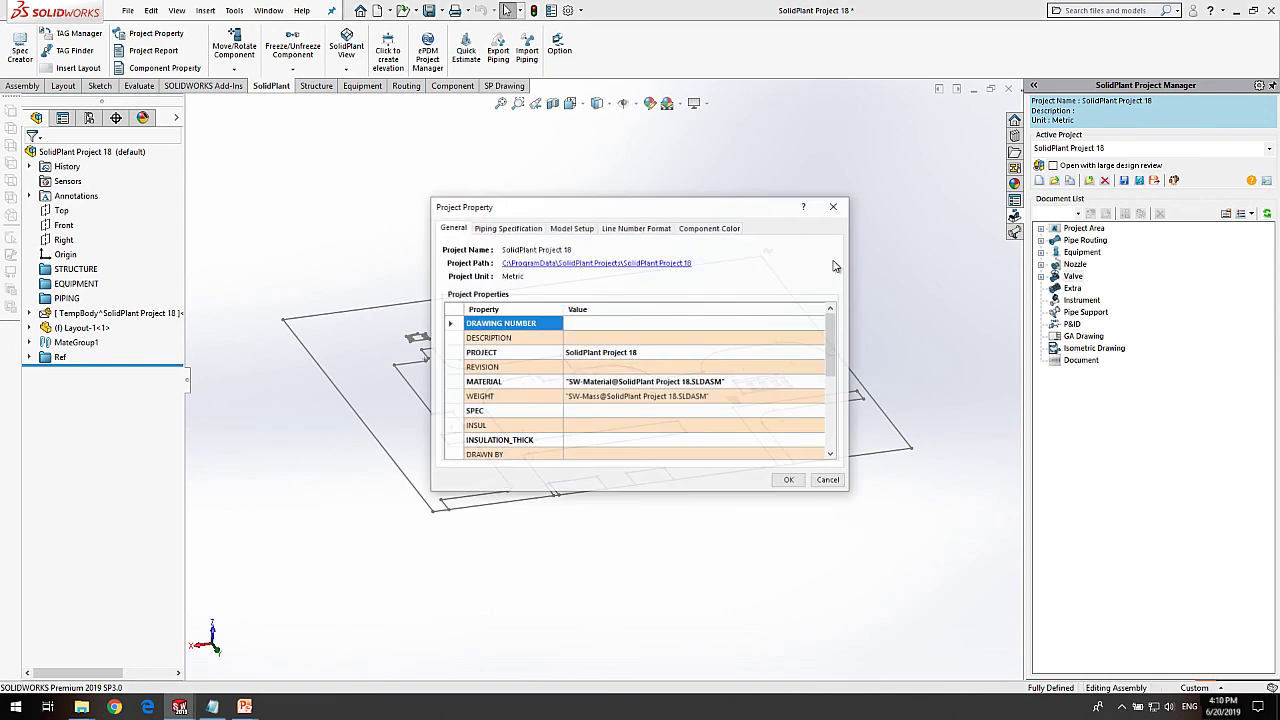